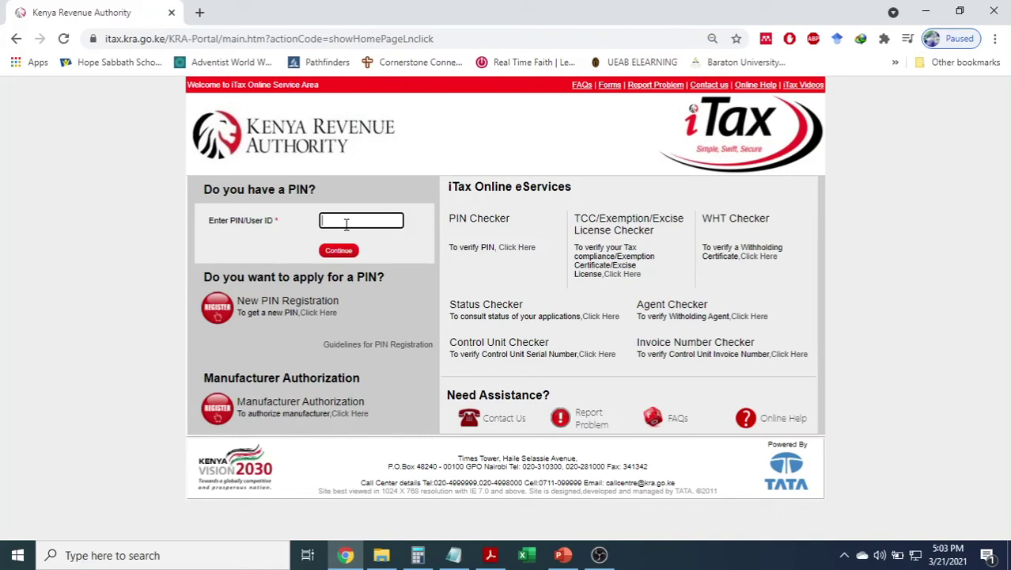
# Enter the taxpayer PIN and the account password on the iTax login page.
pyautogui.hotkey('ctrl', 'v')
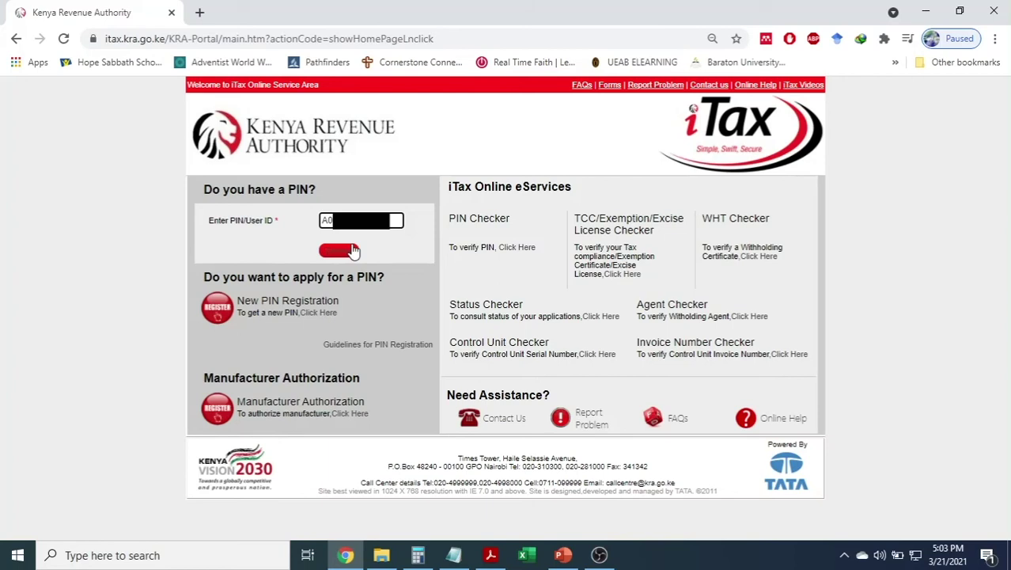
pyautogui.click(341, 251)
pyautogui.click(337, 263)
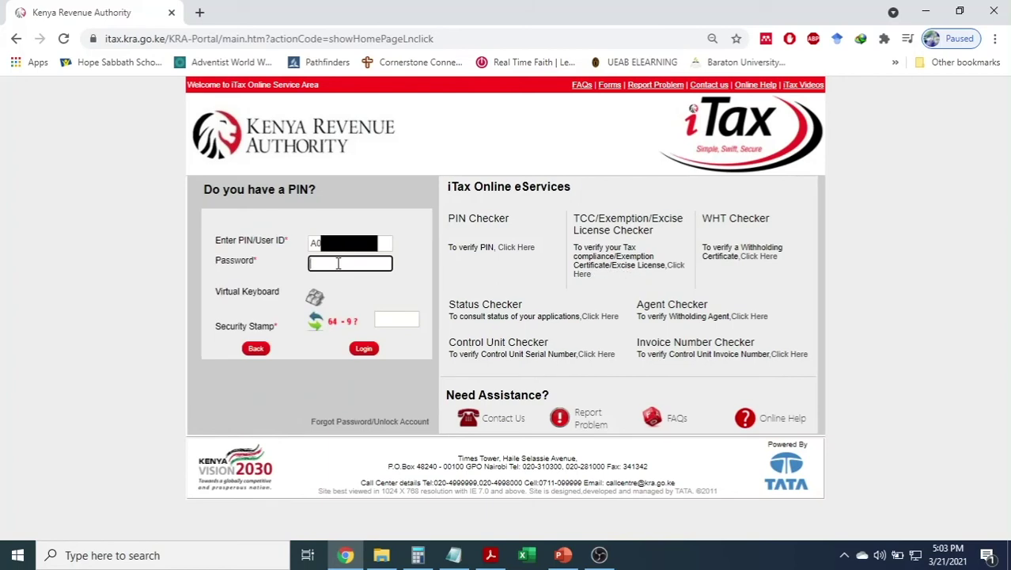
pyautogui.write('***********')
pyautogui.press('Tab')
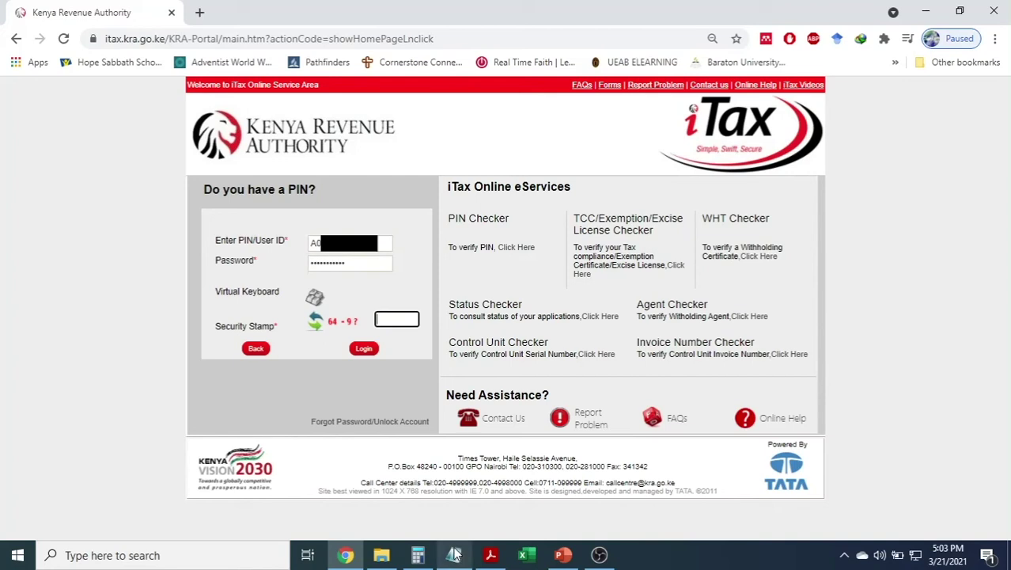
# Solve the 64 - 9 security stamp in Calculator, enter 55 and log in.
pyautogui.click(422, 556)
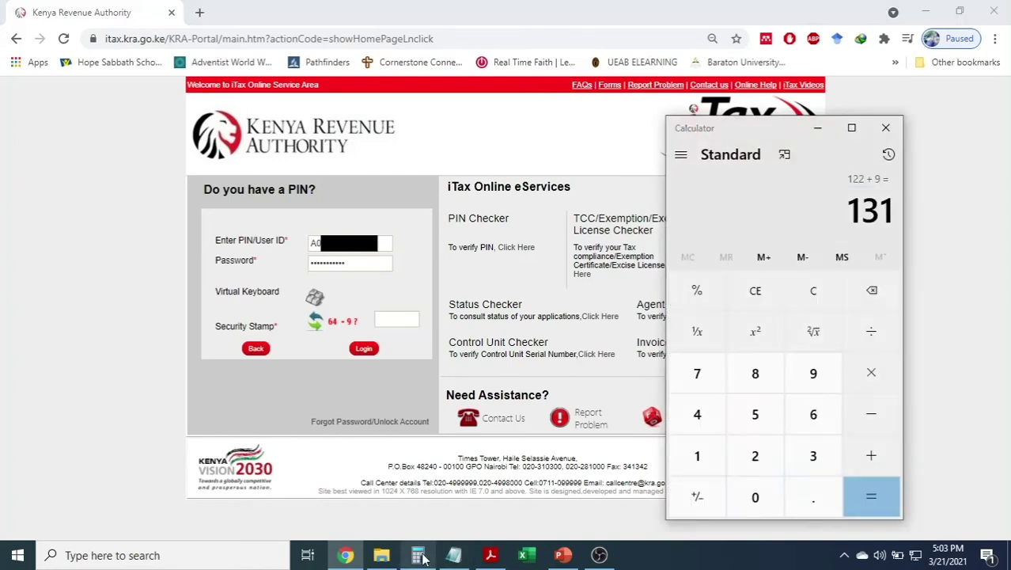
pyautogui.write('64 ')
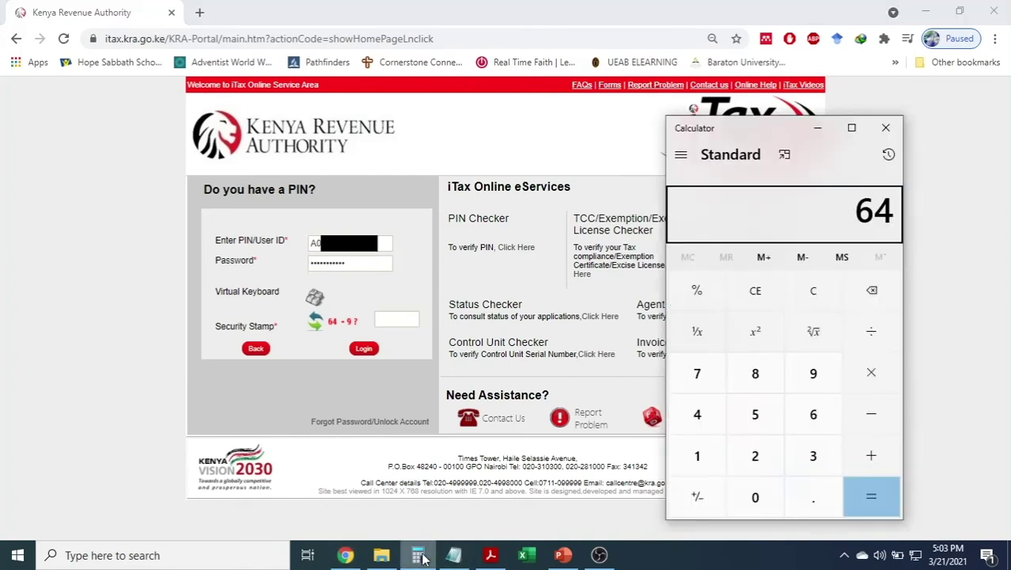
pyautogui.write('- 9')
pyautogui.press('Return')
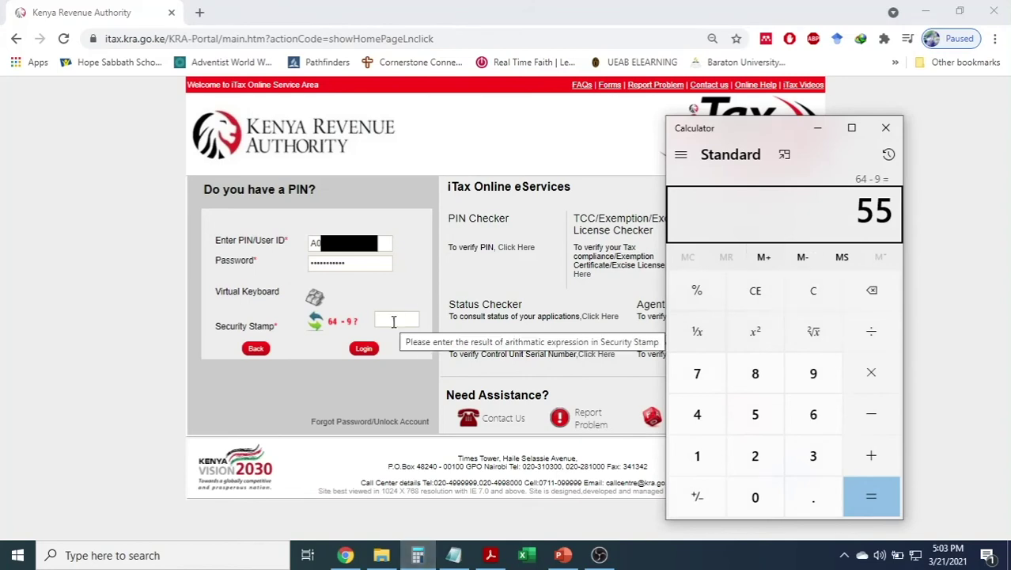
pyautogui.click(393, 321)
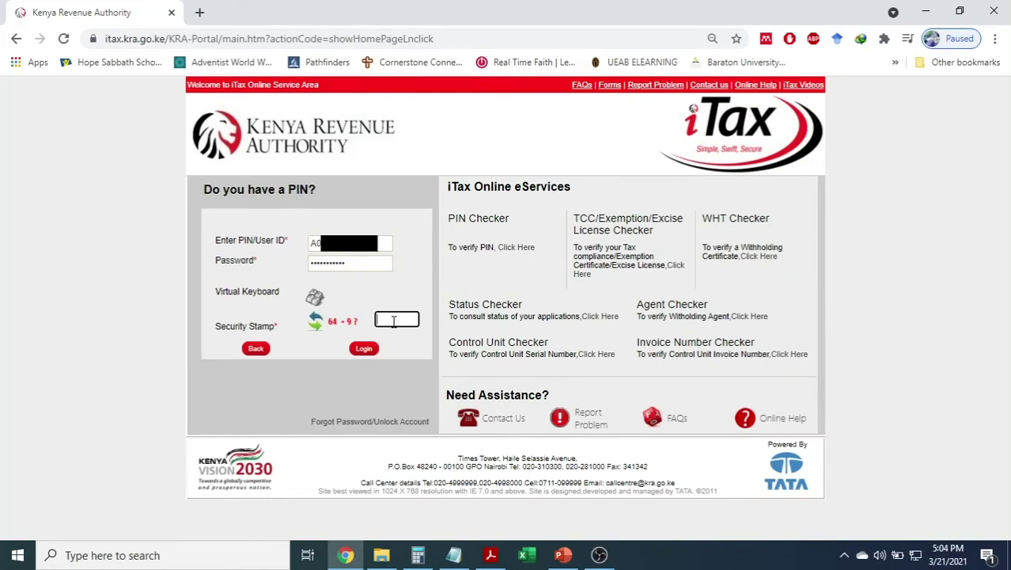
pyautogui.write('55')
pyautogui.click(364, 349)
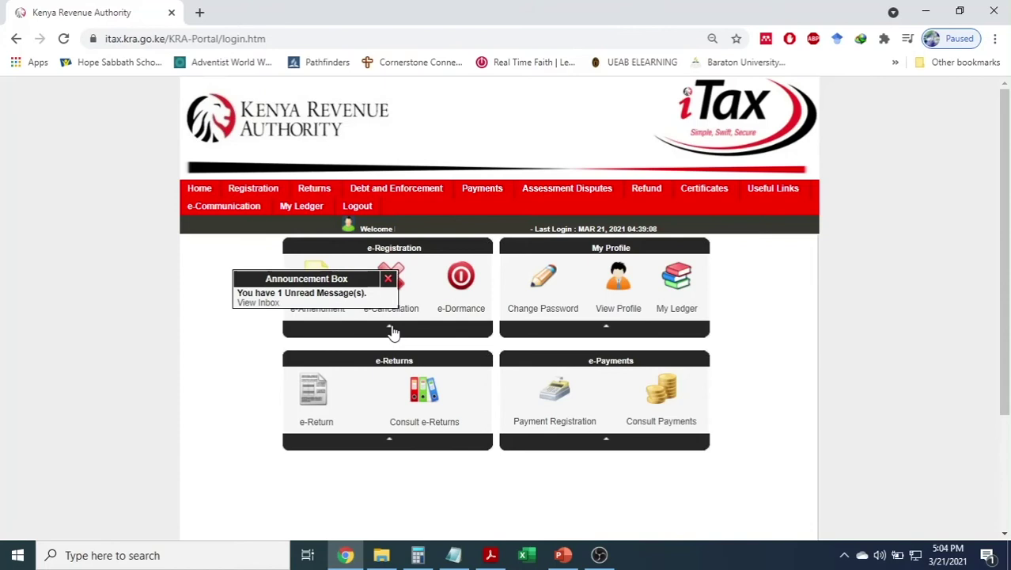
# Dismiss the unread-messages announcement and go to Returns > File Return.
pyautogui.click(387, 279)
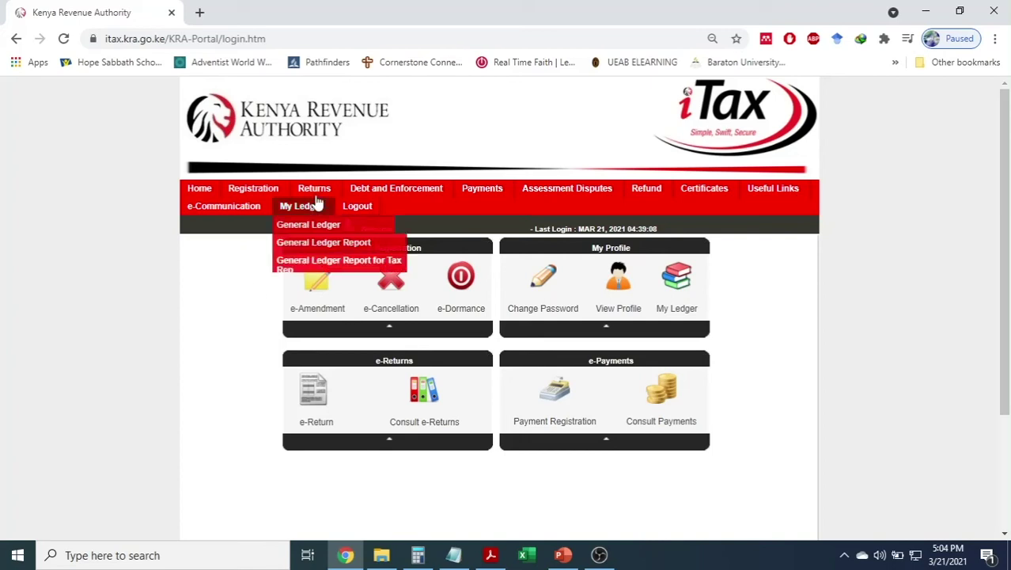
pyautogui.moveTo(316, 194)
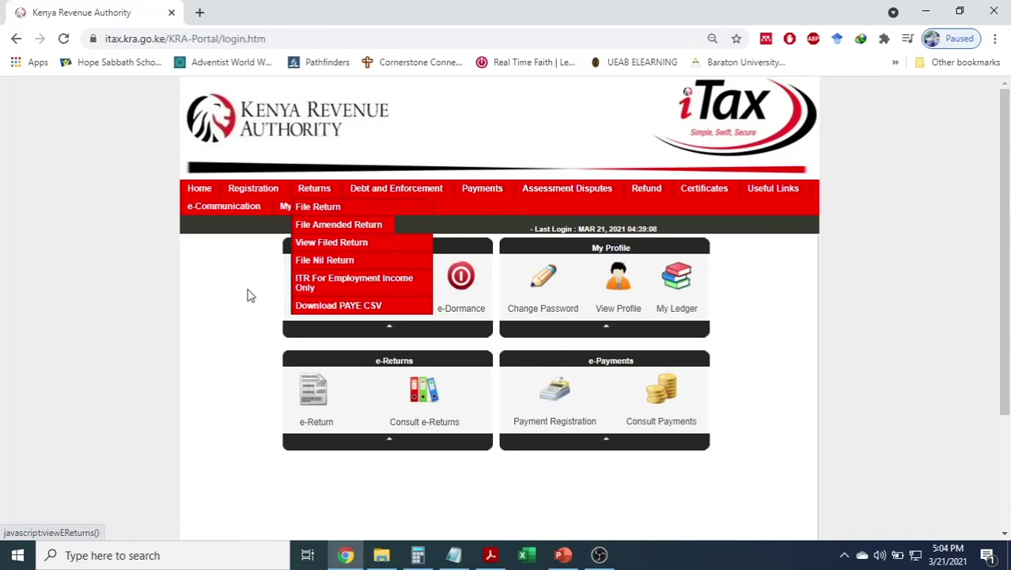
pyautogui.click(317, 422)
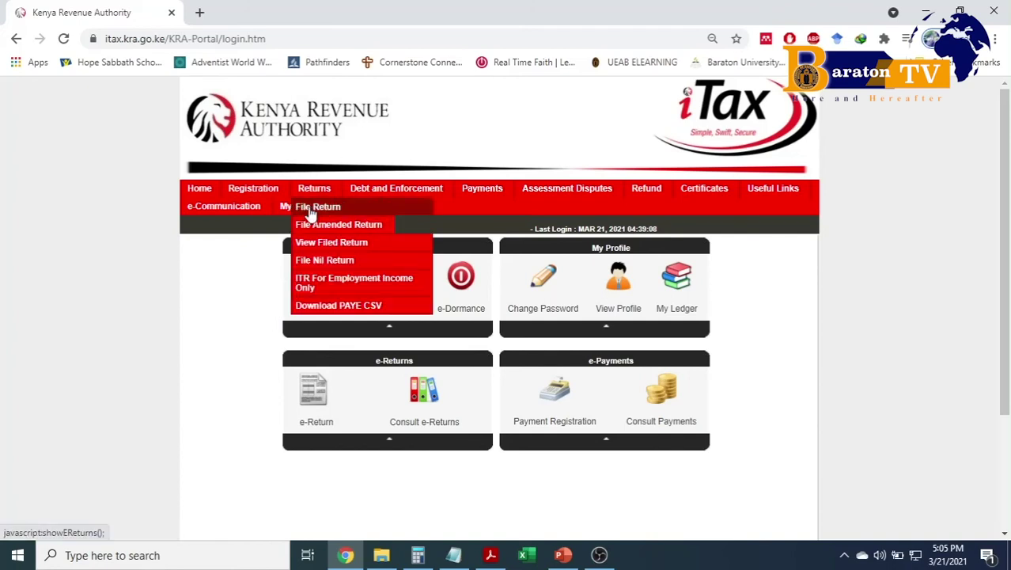
pyautogui.click(310, 209)
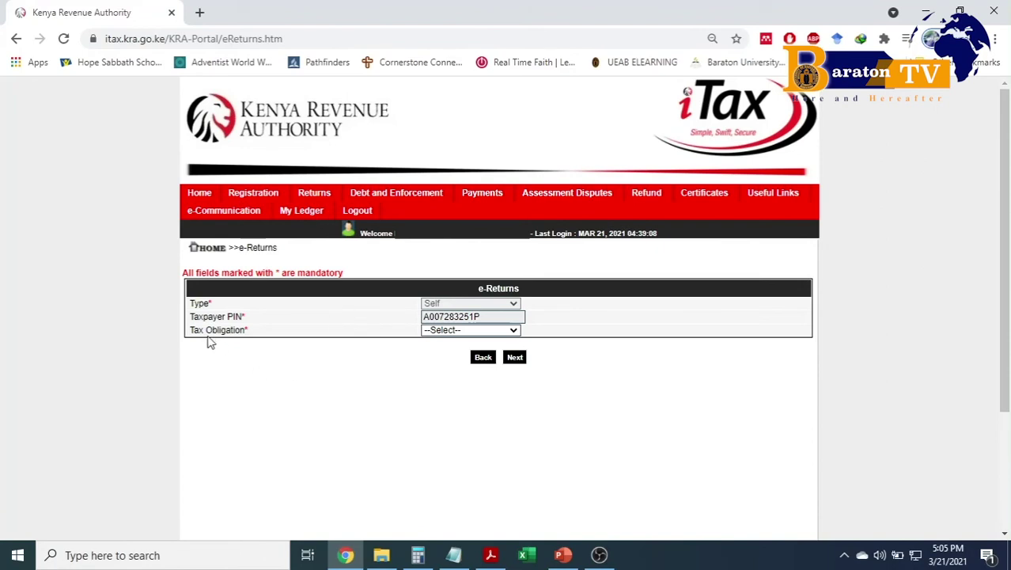
# Select Income Tax - Resident Individual as the tax obligation and continue with Next.
pyautogui.click(438, 331)
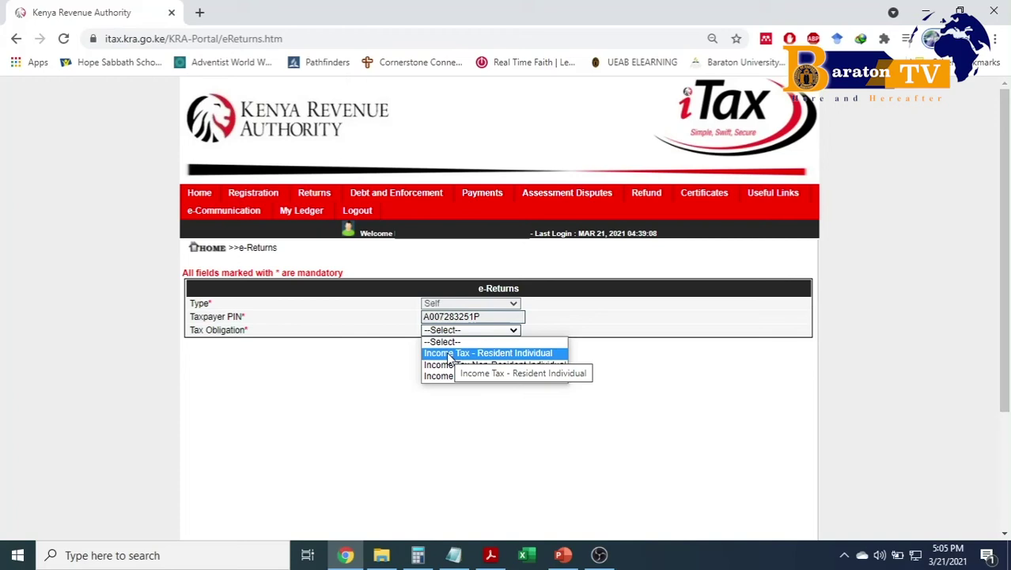
pyautogui.click(449, 354)
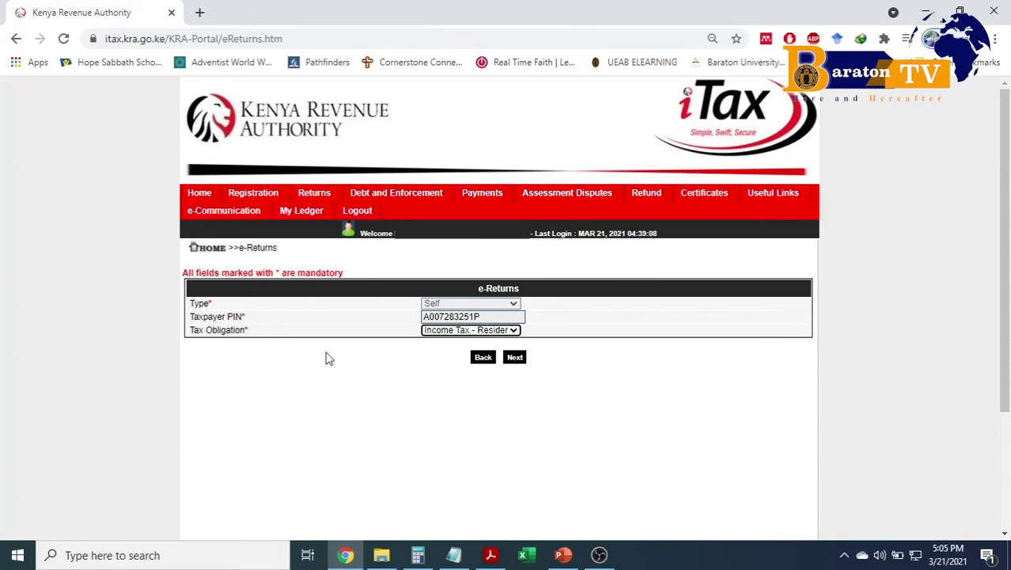
pyautogui.click(515, 357)
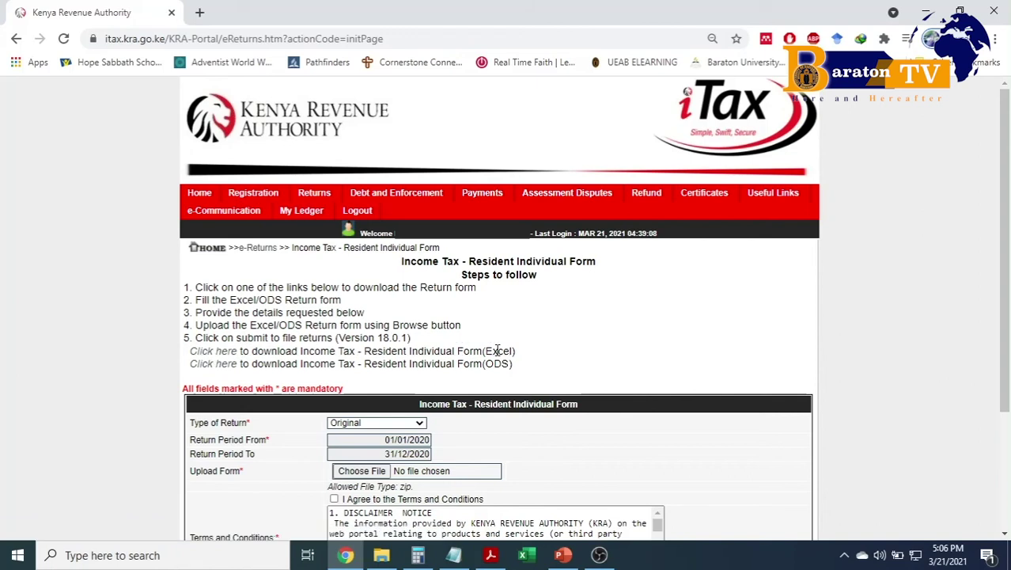
# Download the Excel form as IT1_Individual_Resident_Return_XLS.zip, confirming with OK.
pyautogui.moveTo(513, 350); pyautogui.dragTo(486, 363)
pyautogui.click(491, 350)
pyautogui.click(212, 356)
pyautogui.click(466, 331)
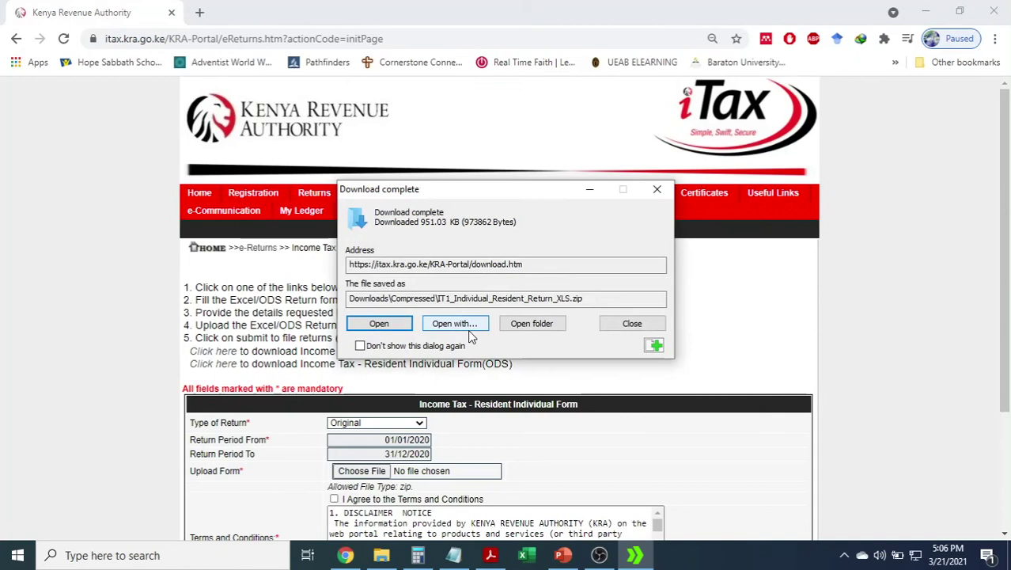
# Open the downloaded zip and launch the IT1_Individual_Resident_Return_XLS workbook in Excel.
pyautogui.click(383, 324)
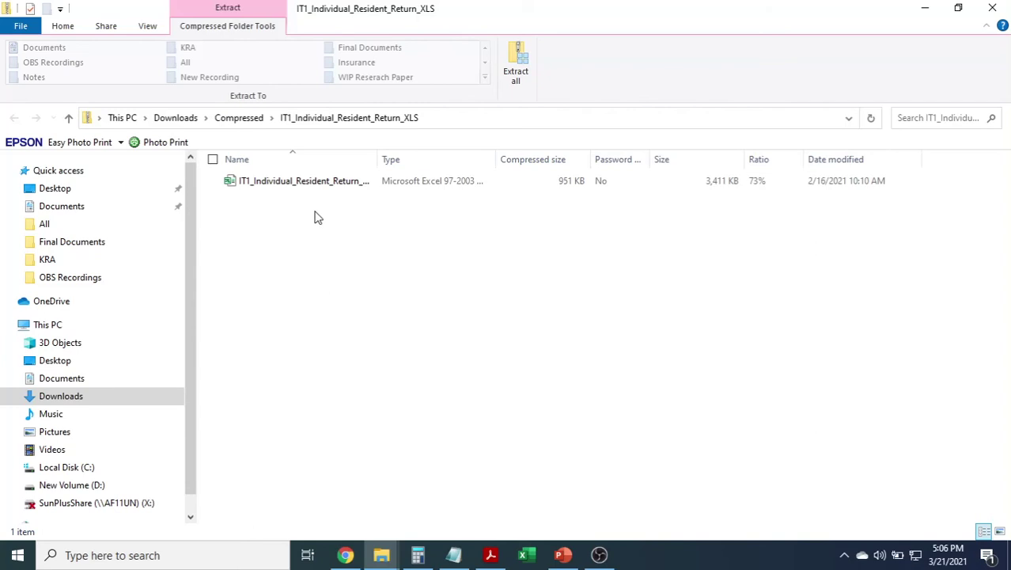
pyautogui.click(309, 183)
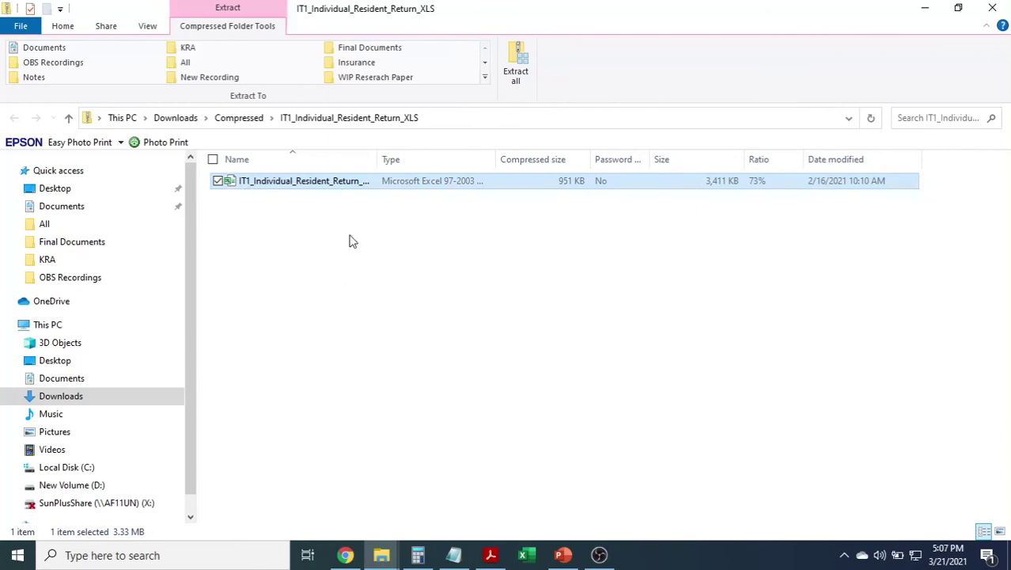
pyautogui.moveTo(377, 158); pyautogui.dragTo(457, 158)
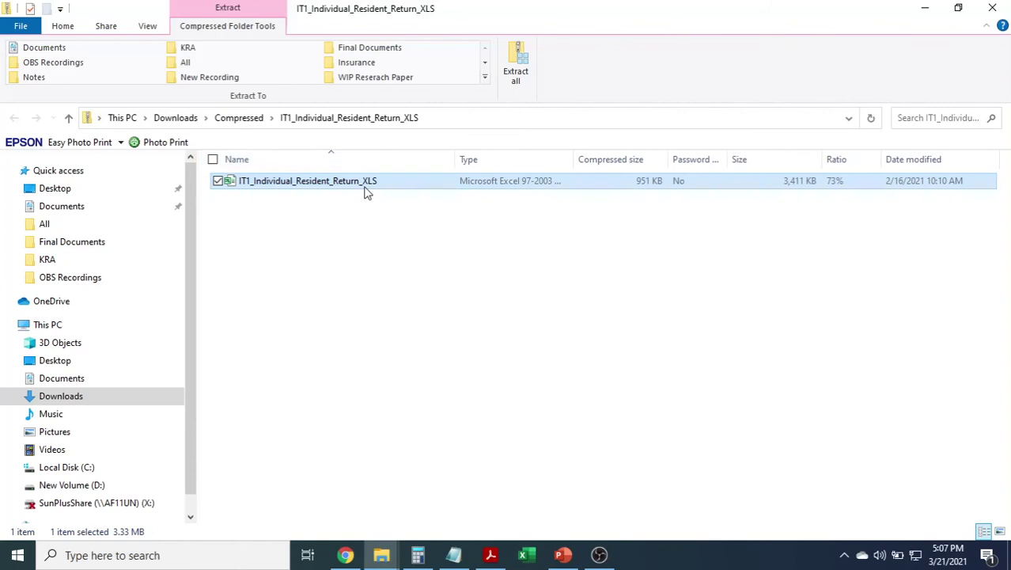
pyautogui.click(369, 195)
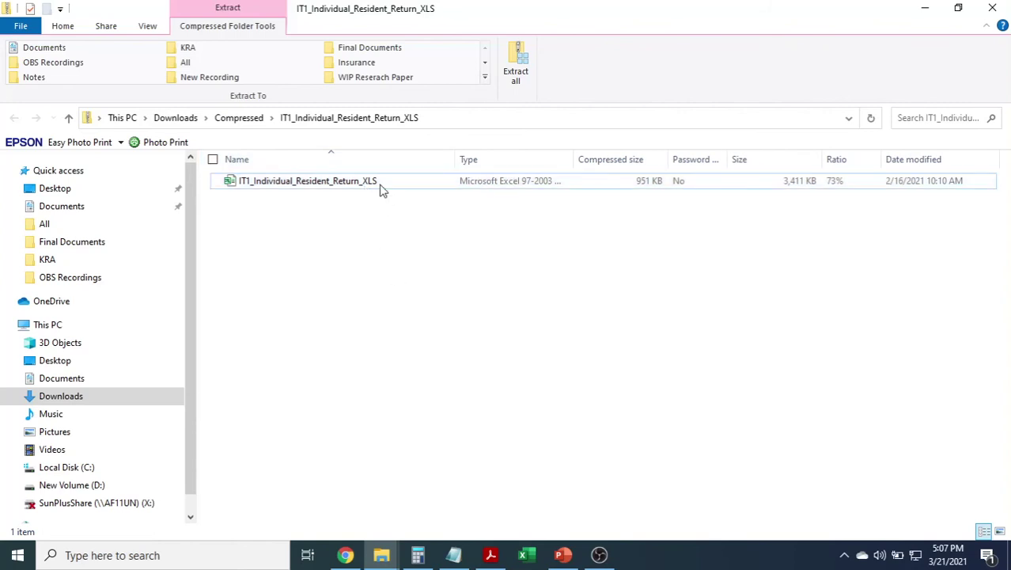
pyautogui.doubleClick(379, 185)
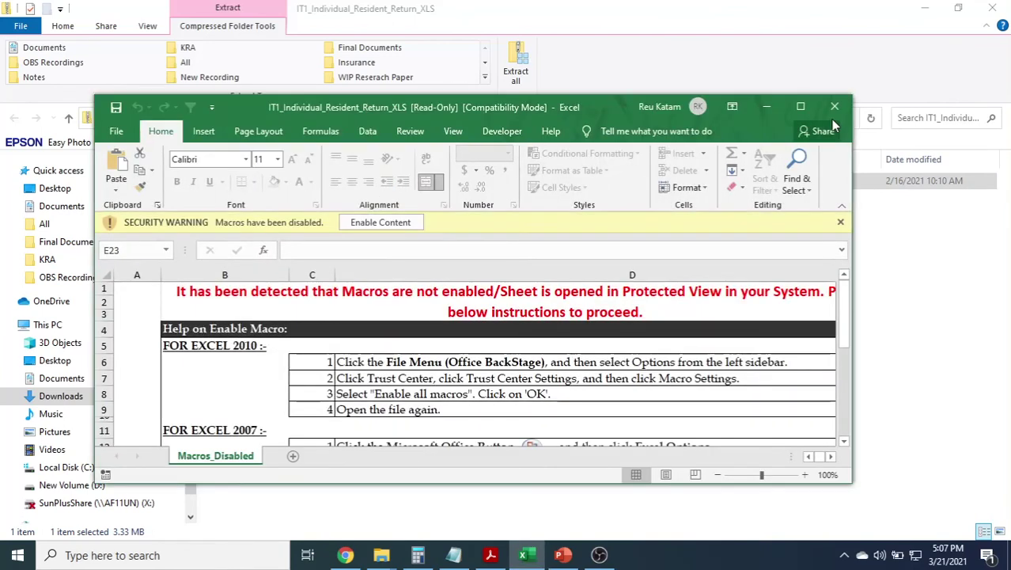
# Maximize the Excel window and turn on the workbook's macros with Enable Content.
pyautogui.click(800, 106)
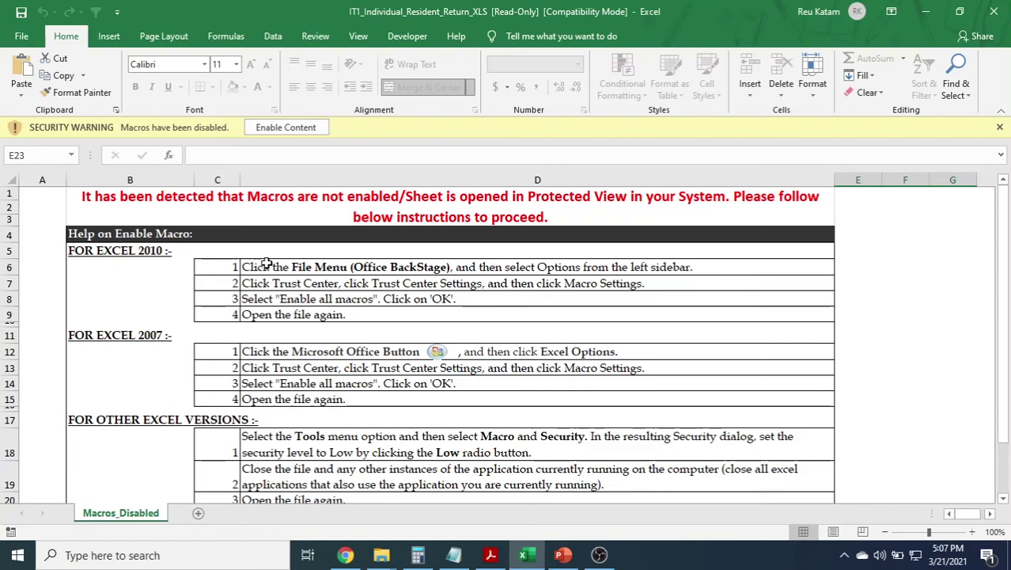
pyautogui.click(286, 127)
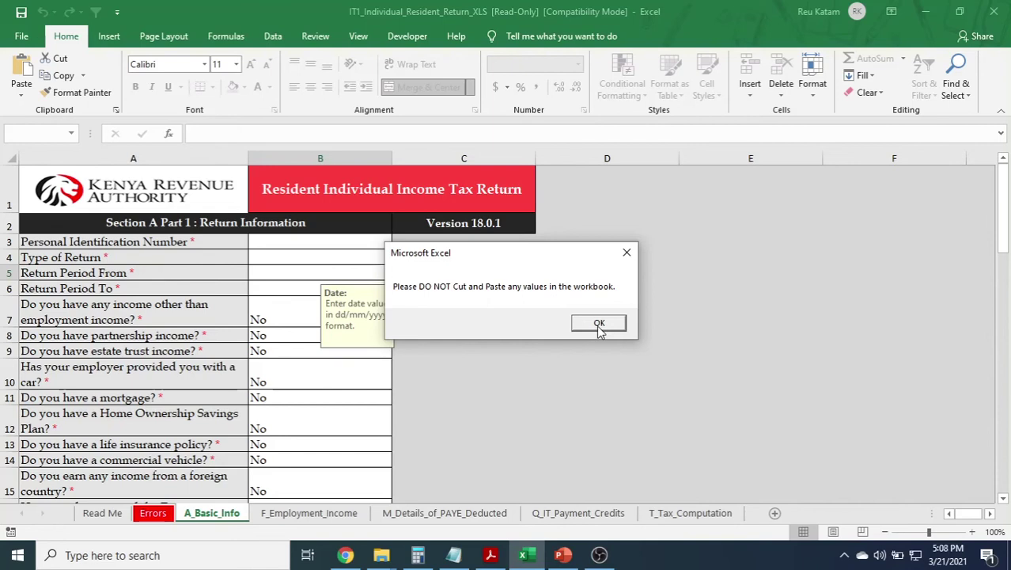
# Acknowledge the no cut-and-paste warning and type the taxpayer's PIN into cell B3.
pyautogui.click(599, 325)
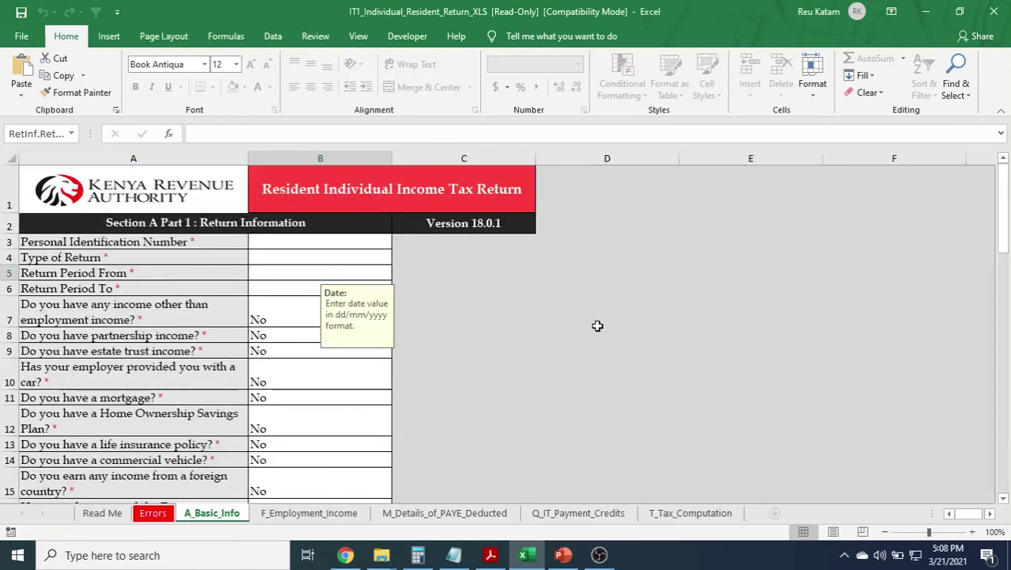
pyautogui.click(346, 242)
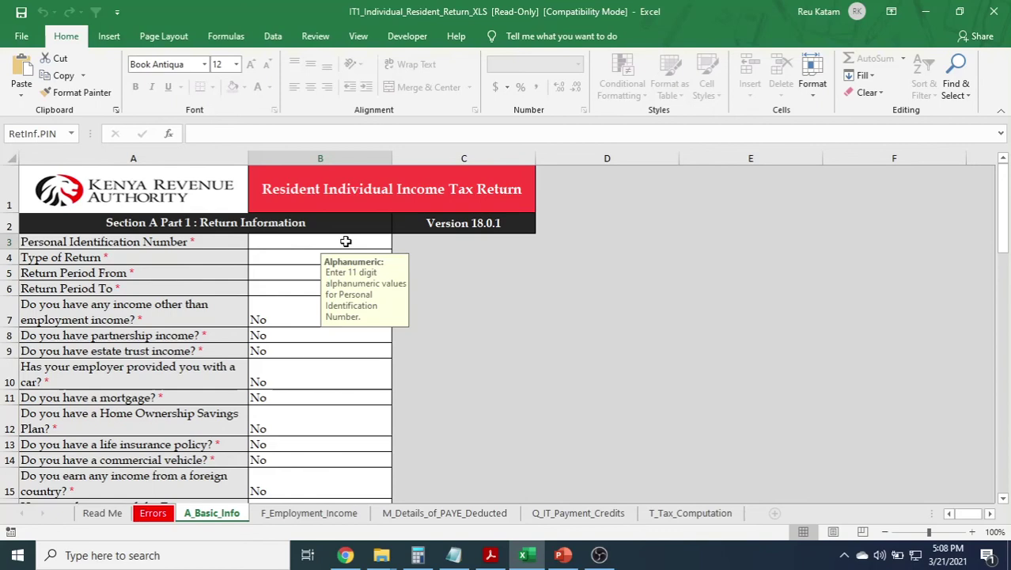
pyautogui.click(341, 237)
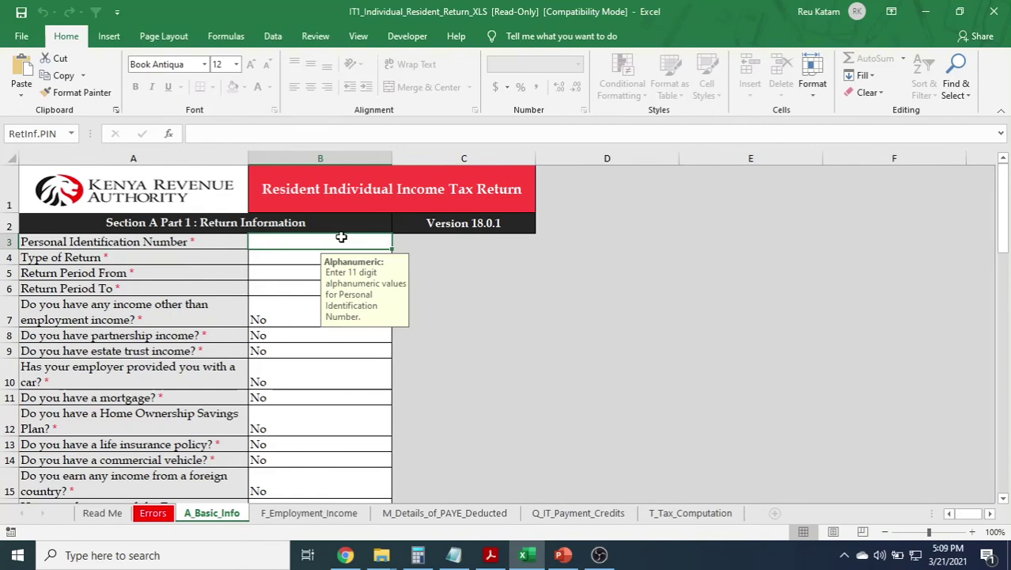
pyautogui.hotkey('alt', 'Tab')
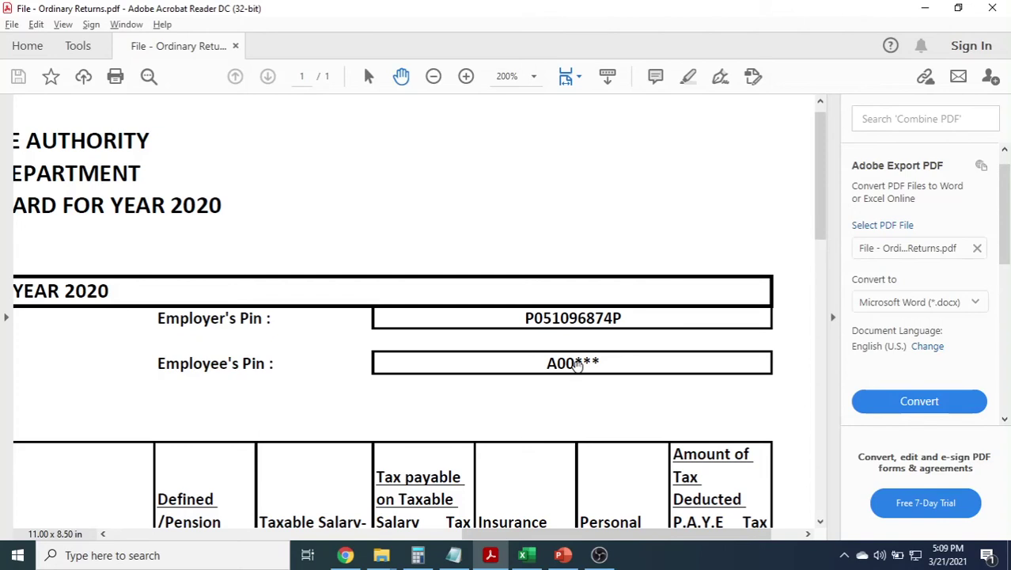
pyautogui.hotkey('alt', 'Tab')
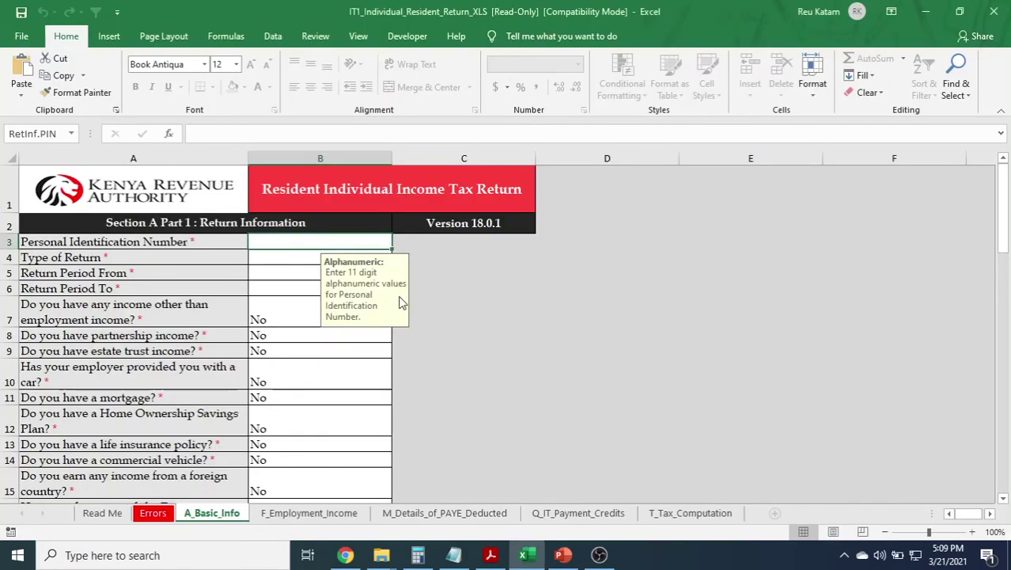
pyautogui.write('a')
pyautogui.press('BackSpace')
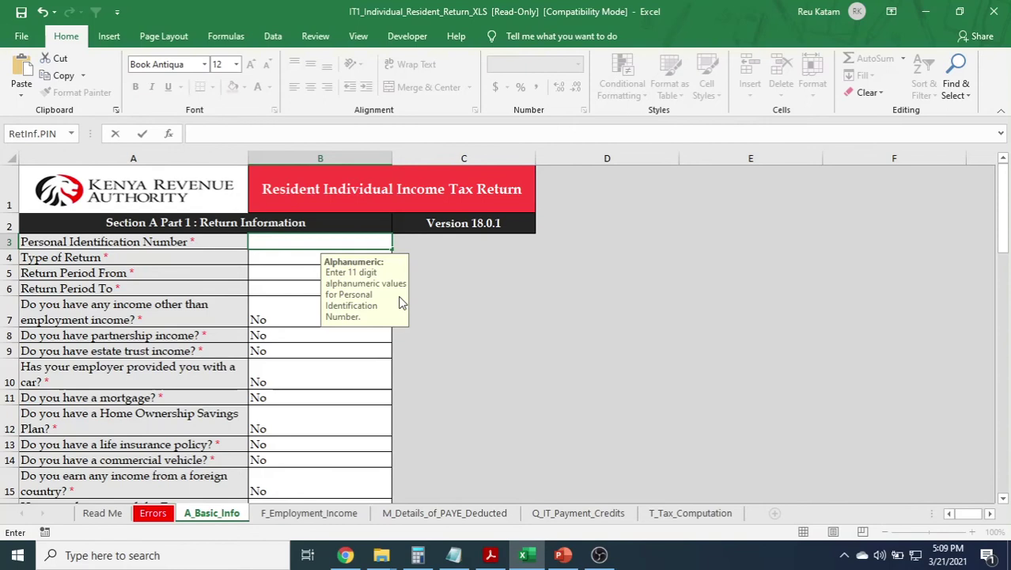
pyautogui.click(278, 258)
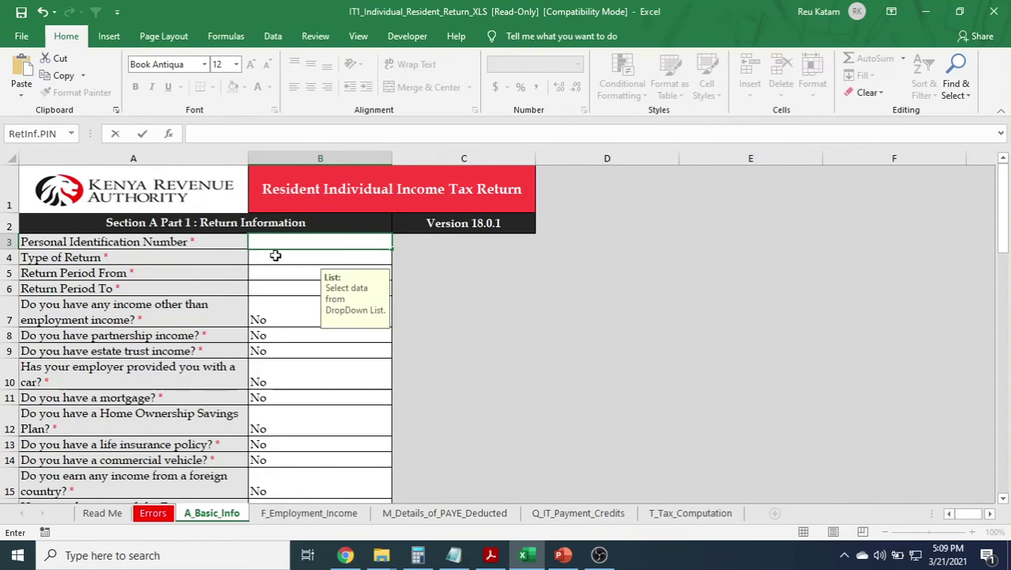
pyautogui.click(275, 243)
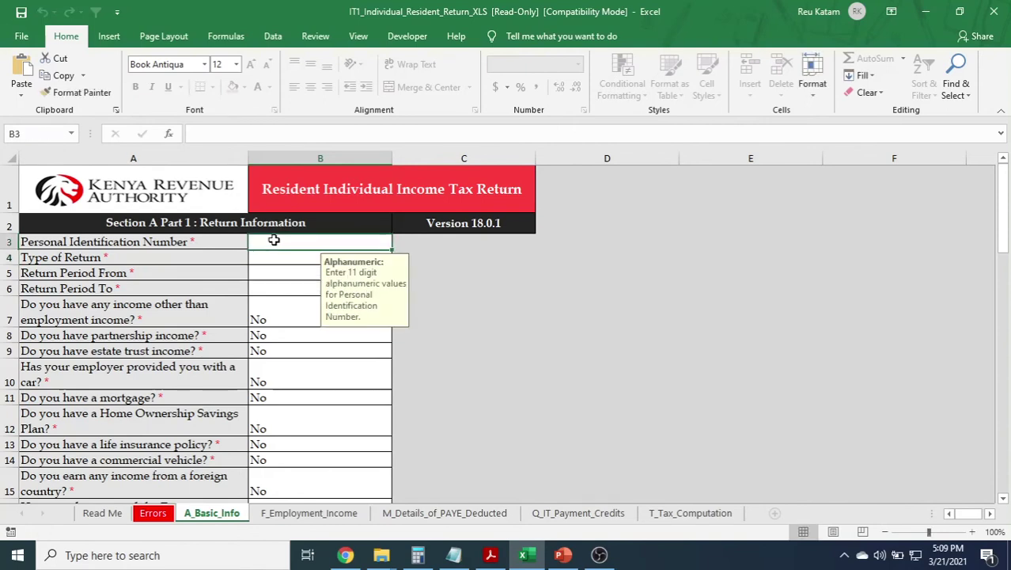
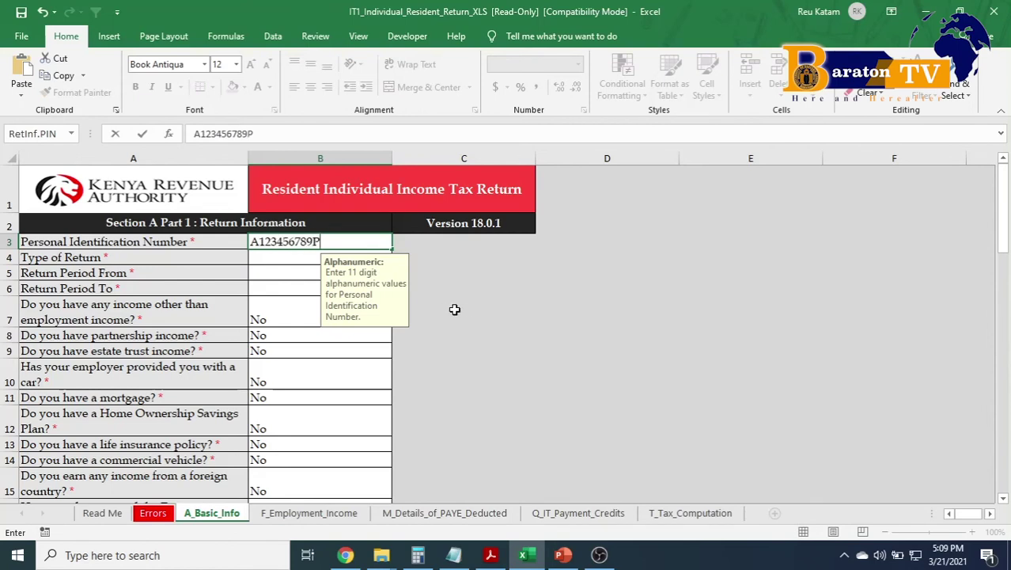
pyautogui.click(474, 294)
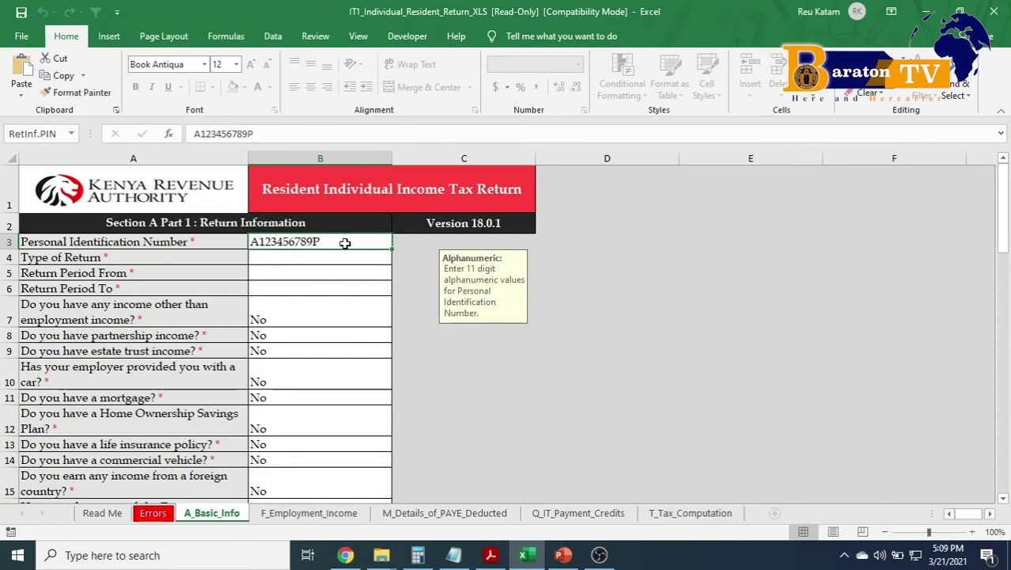
pyautogui.click(323, 258)
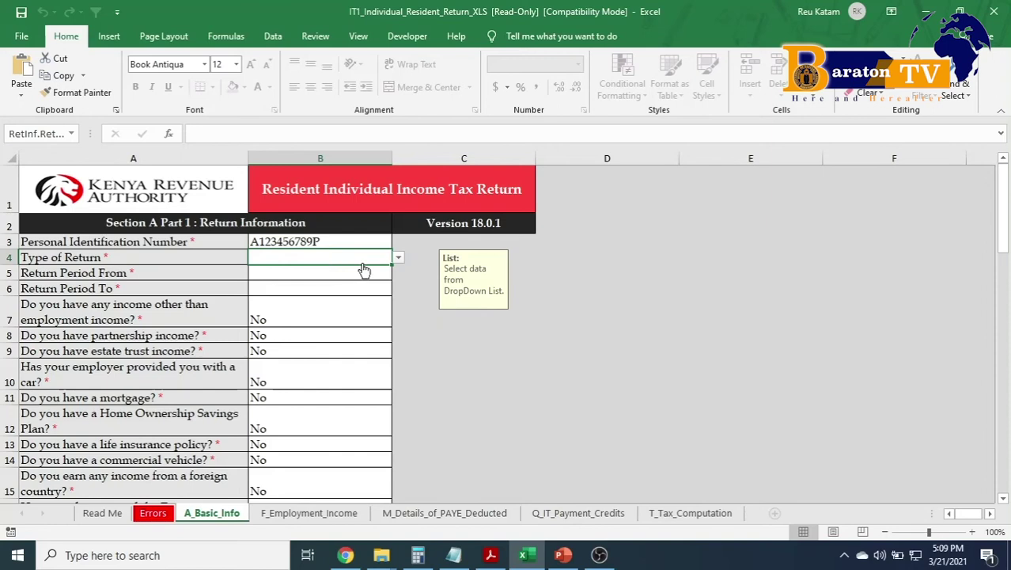
# In cells B4–B6, choose Original and enter the period 01/01/2020 to 31/12/2020.
pyautogui.click(399, 259)
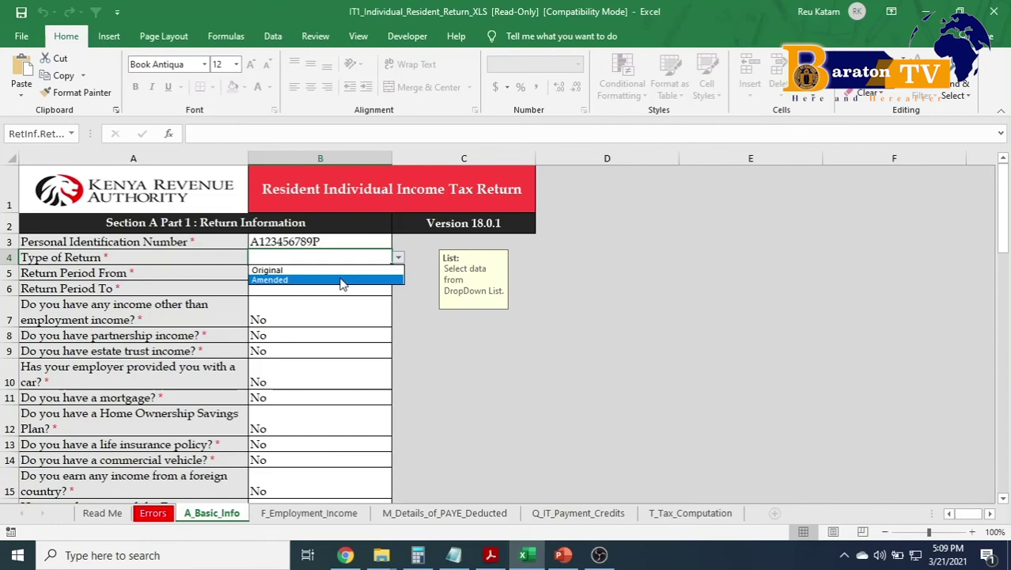
pyautogui.click(334, 270)
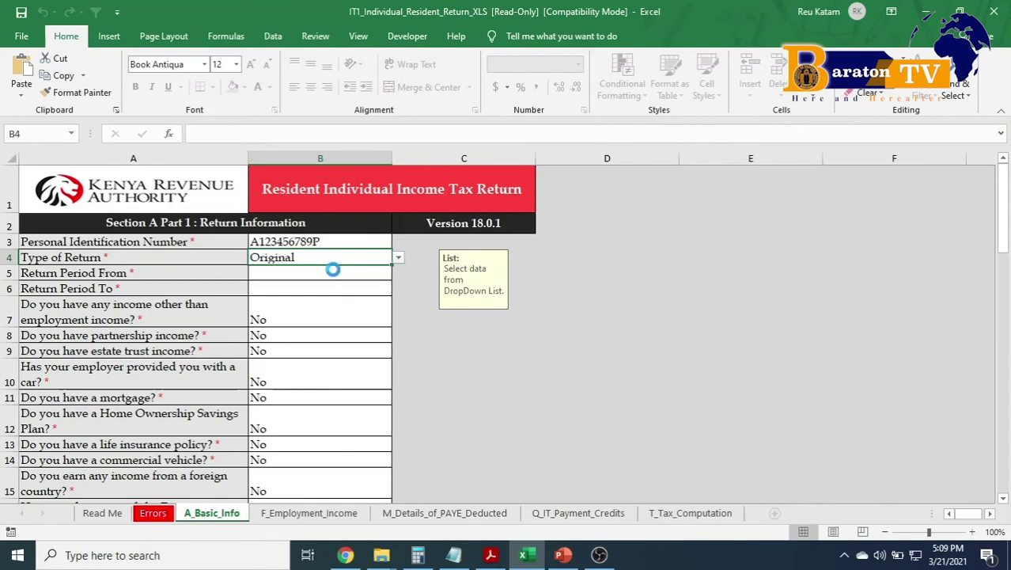
pyautogui.click(329, 275)
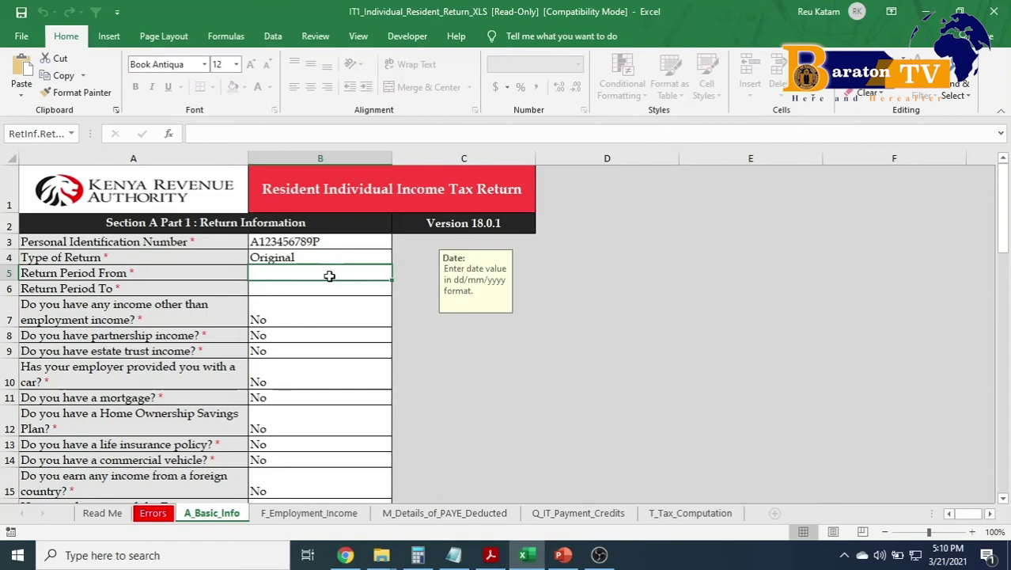
pyautogui.write('01')
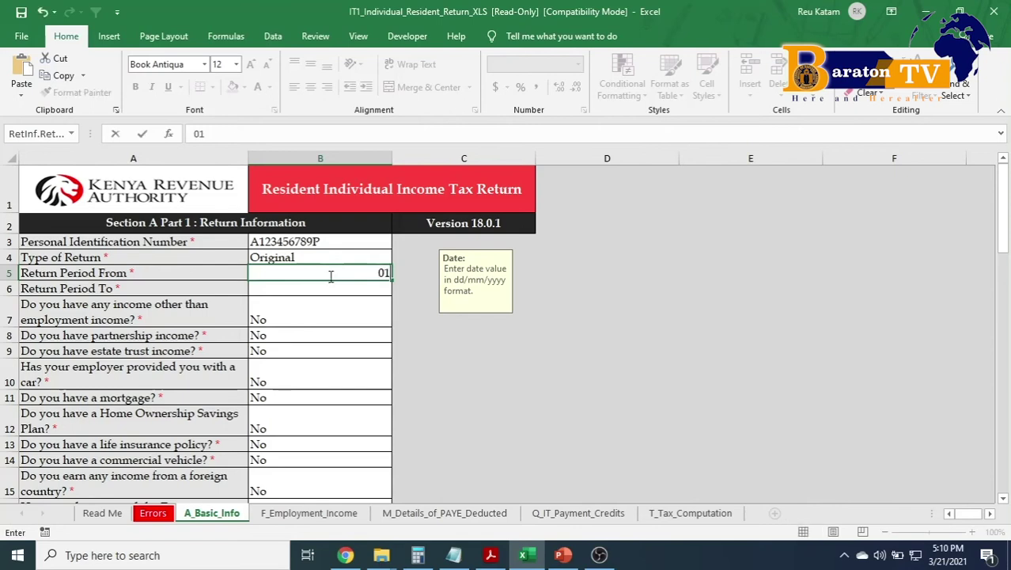
pyautogui.write('/01/2020')
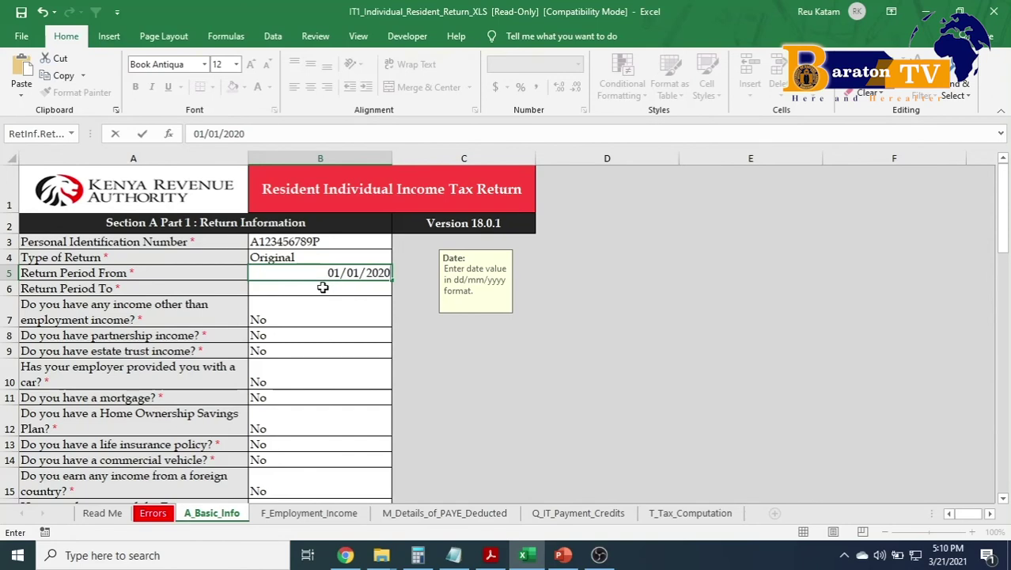
pyautogui.click(322, 287)
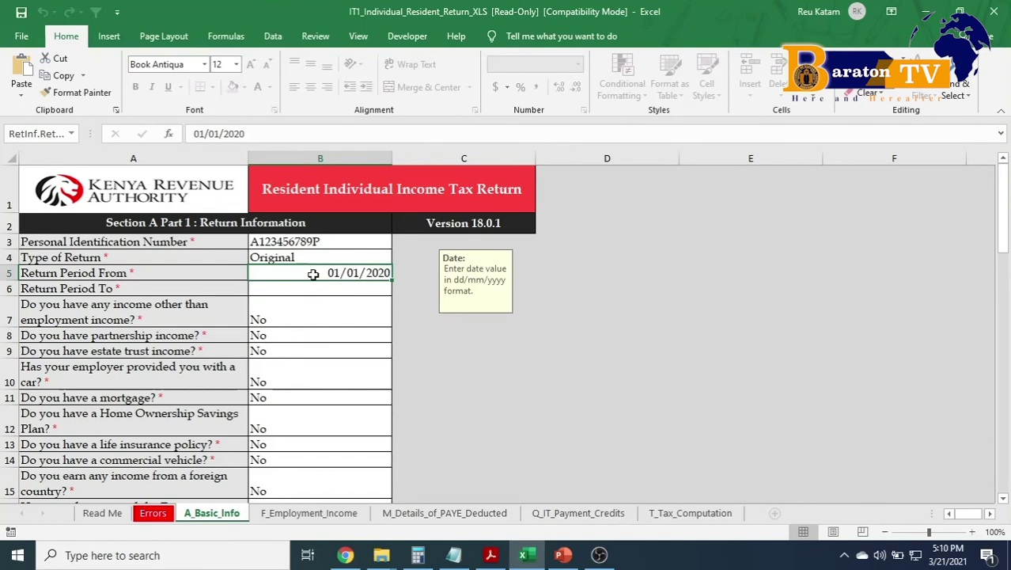
pyautogui.click(312, 289)
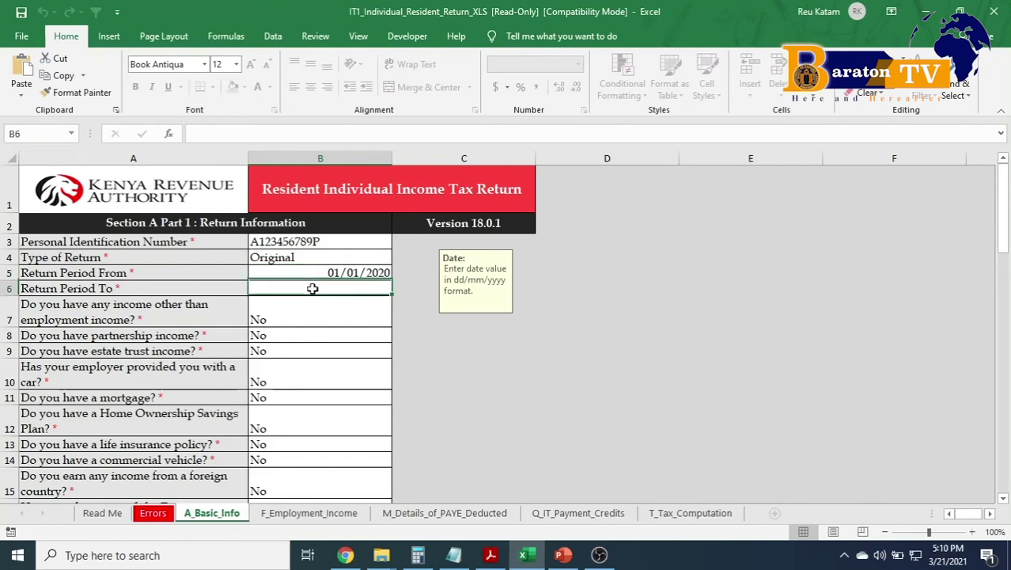
pyautogui.write('3')
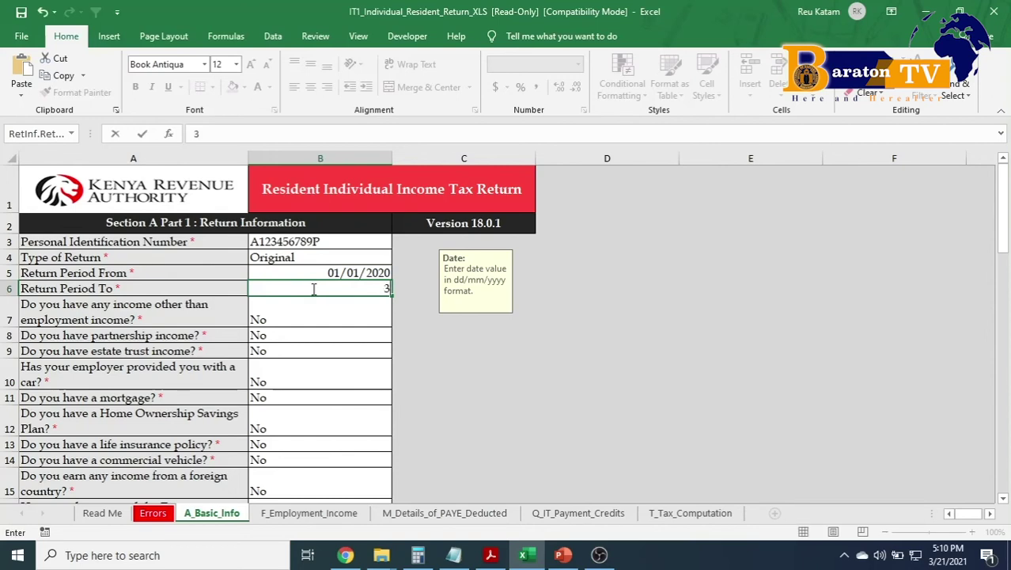
pyautogui.write('1/12/2020')
pyautogui.hotkey('ctrl', 'Return')
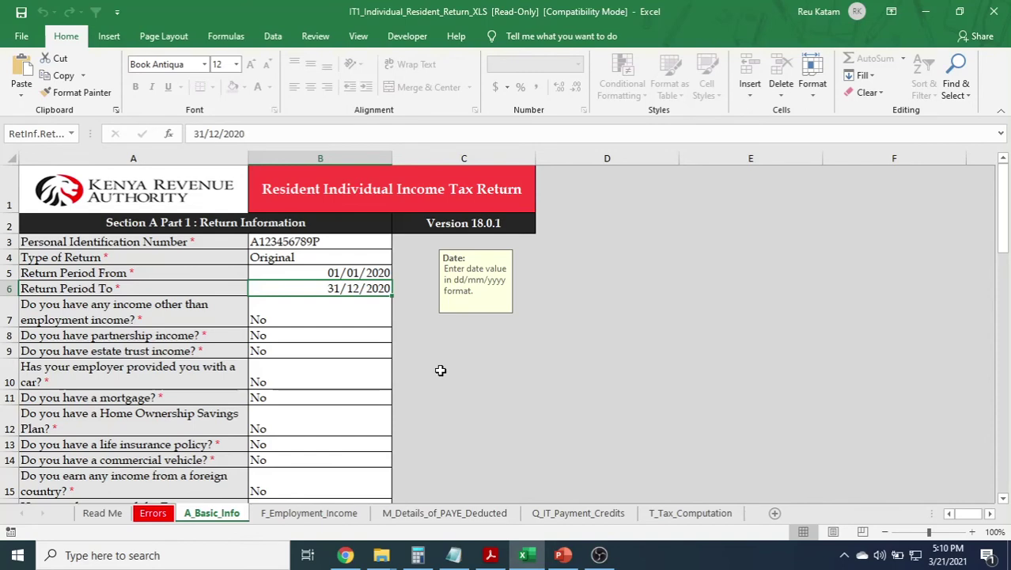
pyautogui.scroll(-2, 441, 371)
pyautogui.scroll(1, 382, 345)
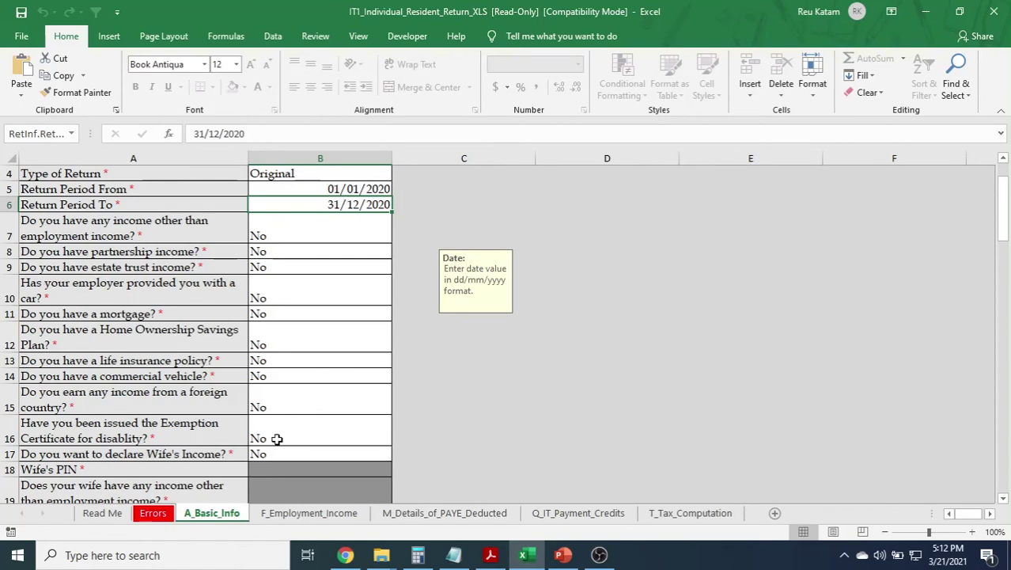
# Scroll through the bank, auditor, landlord, tenant and exemption sections of A_Basic_Info.
pyautogui.scroll(-2, 276, 439)
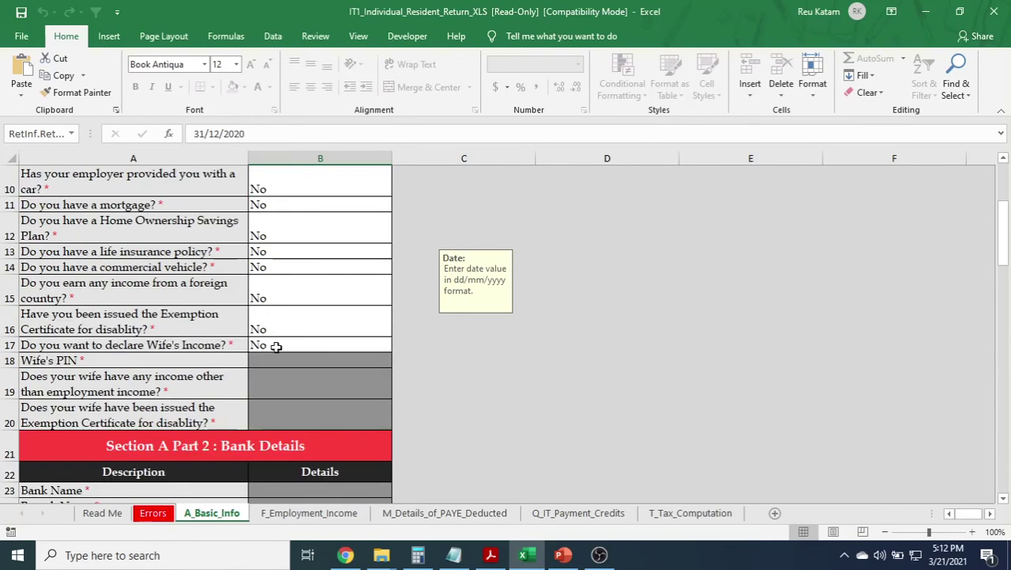
pyautogui.scroll(-4, 276, 346)
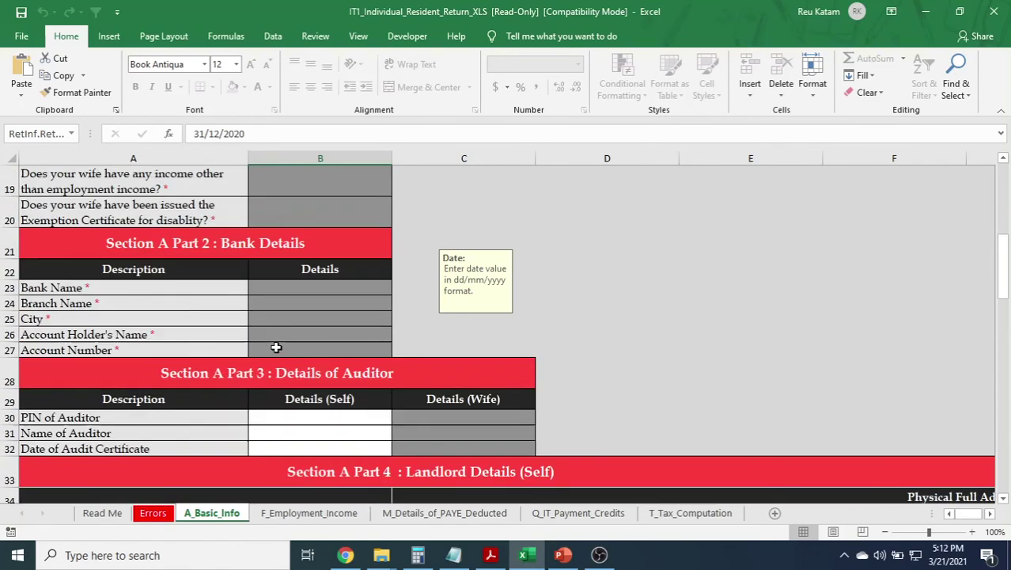
pyautogui.scroll(3, 276, 345)
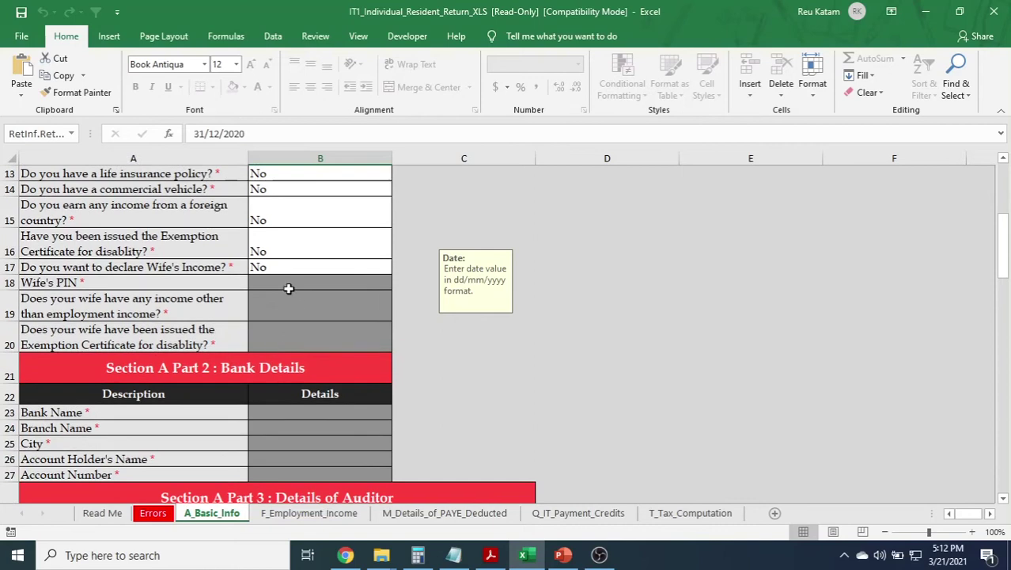
pyautogui.scroll(-1, 275, 353)
pyautogui.scroll(-4, 275, 353)
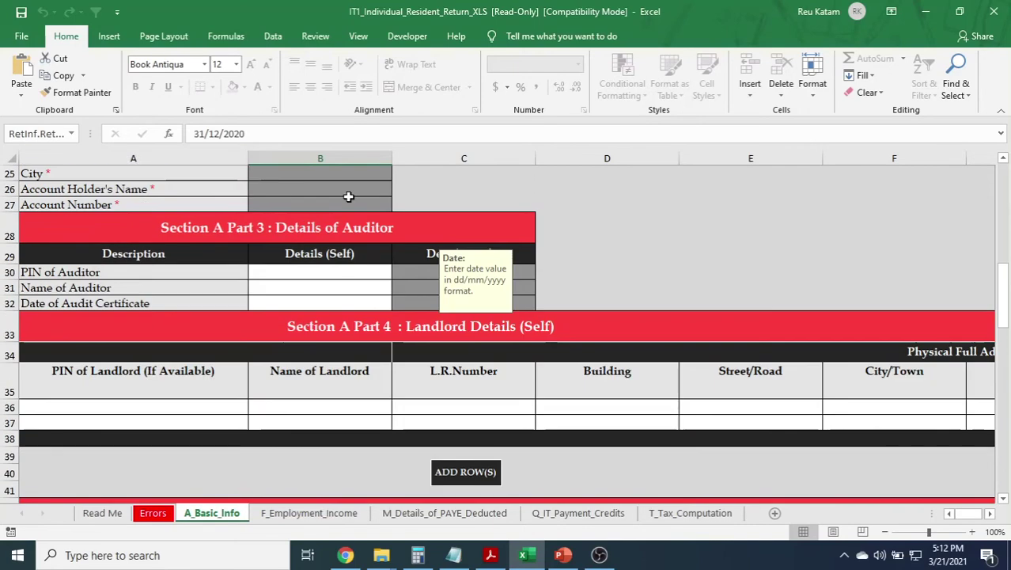
pyautogui.scroll(-10, 420, 303)
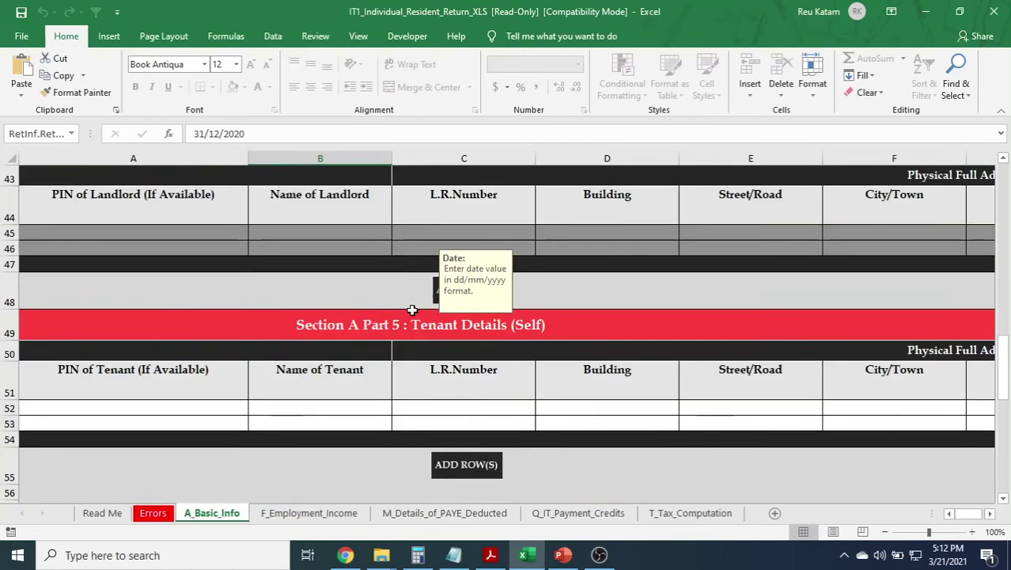
pyautogui.scroll(-3, 411, 316)
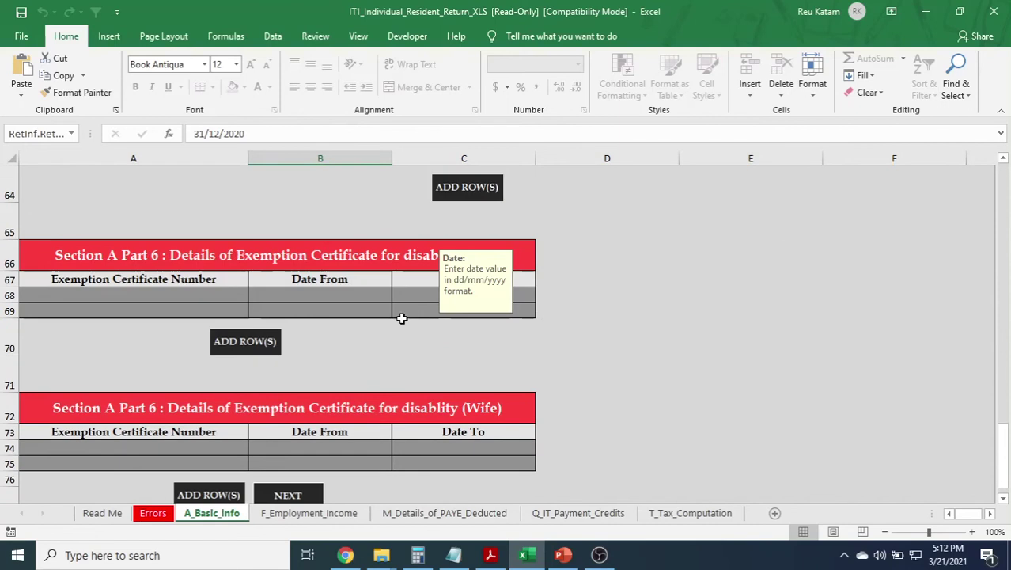
pyautogui.scroll(-3, 551, 268)
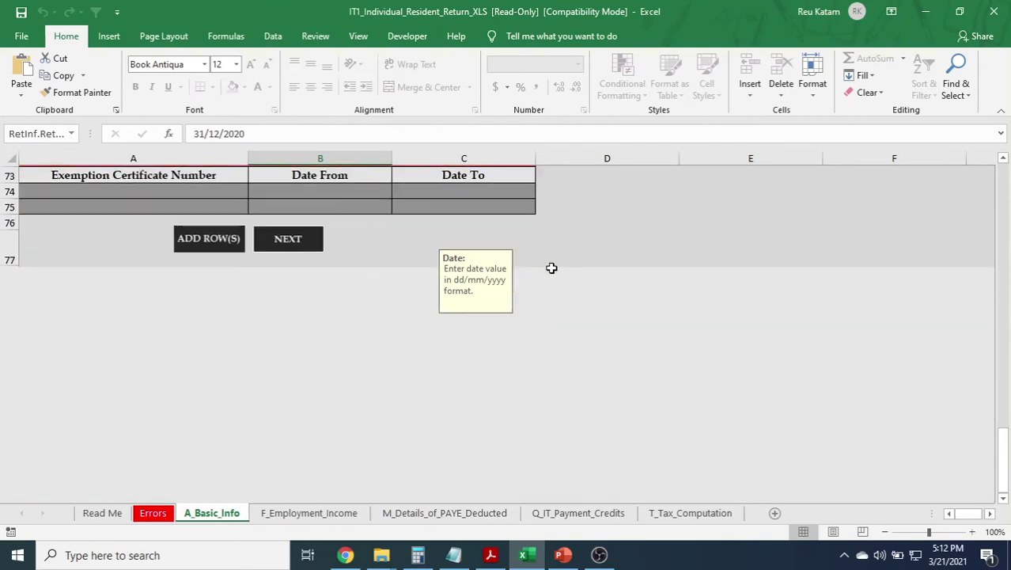
pyautogui.scroll(1, 553, 266)
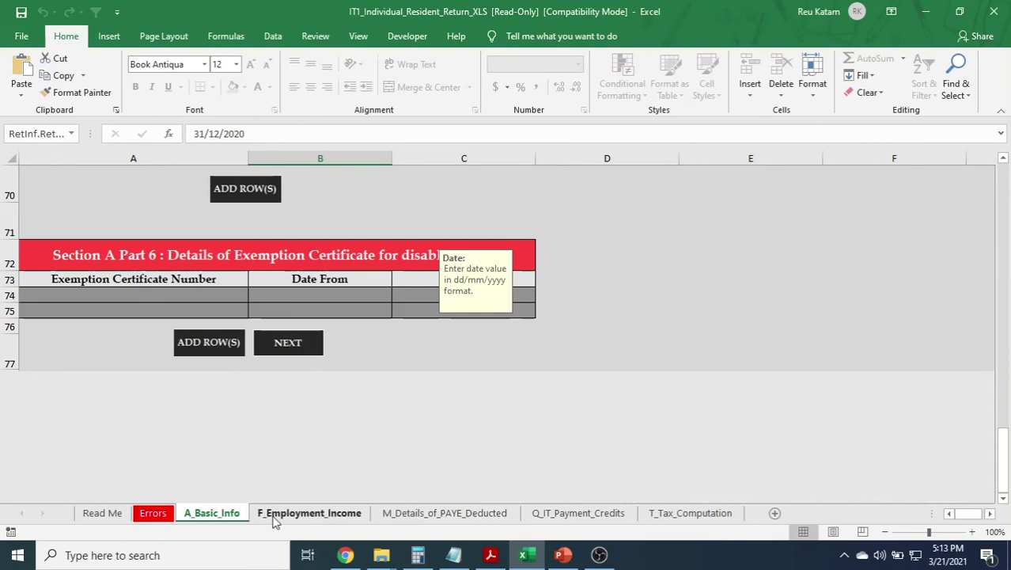
# Switch to the F_Employment_Income sheet and scroll right to its employer columns.
pyautogui.click(289, 346)
pyautogui.click(214, 514)
pyautogui.click(281, 516)
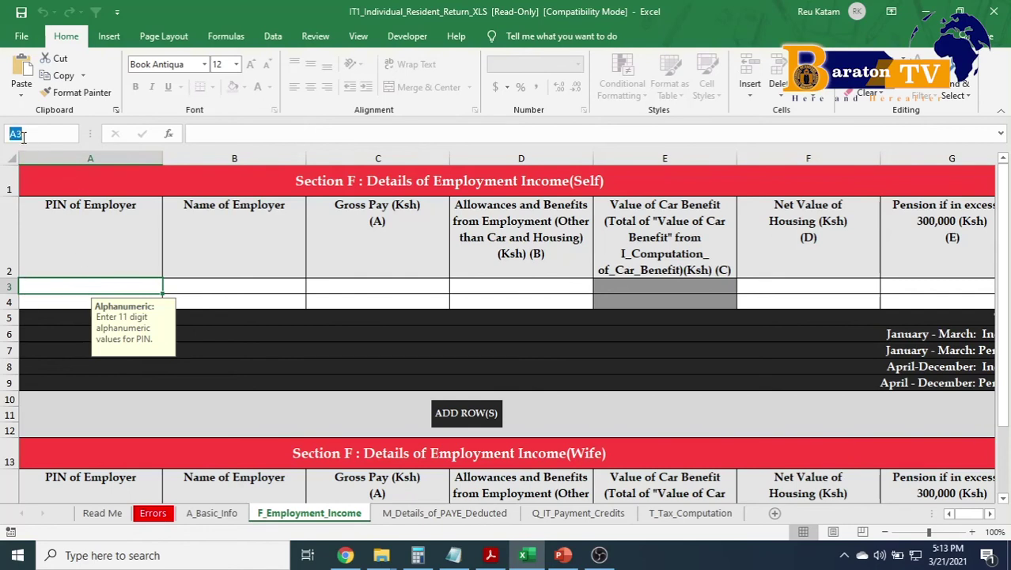
pyautogui.hscroll(2, 977, 514)
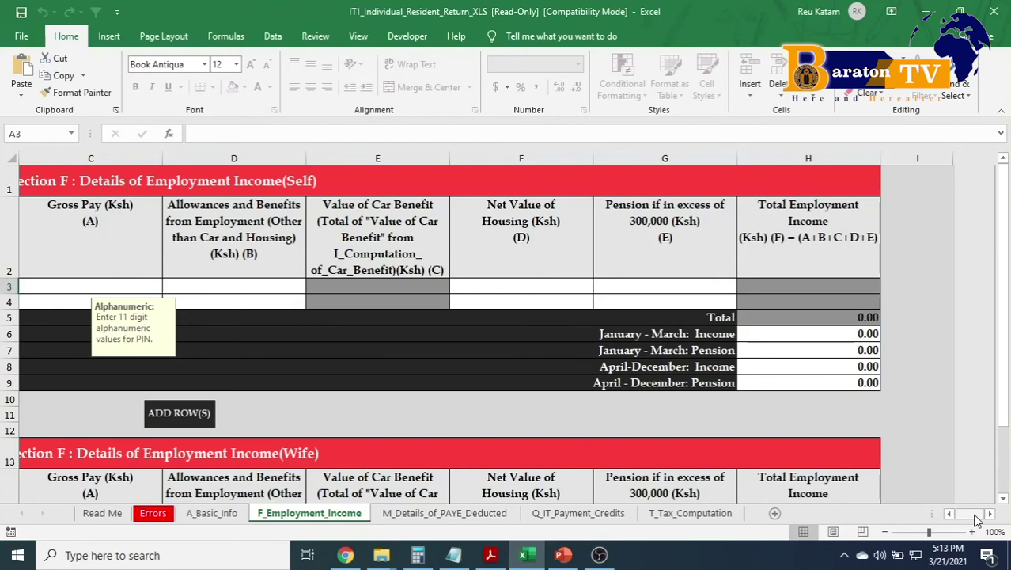
# Enter the employer's PIN and the name WORK, then view the payroll returns PDF.
pyautogui.click(950, 513)
pyautogui.click(949, 513)
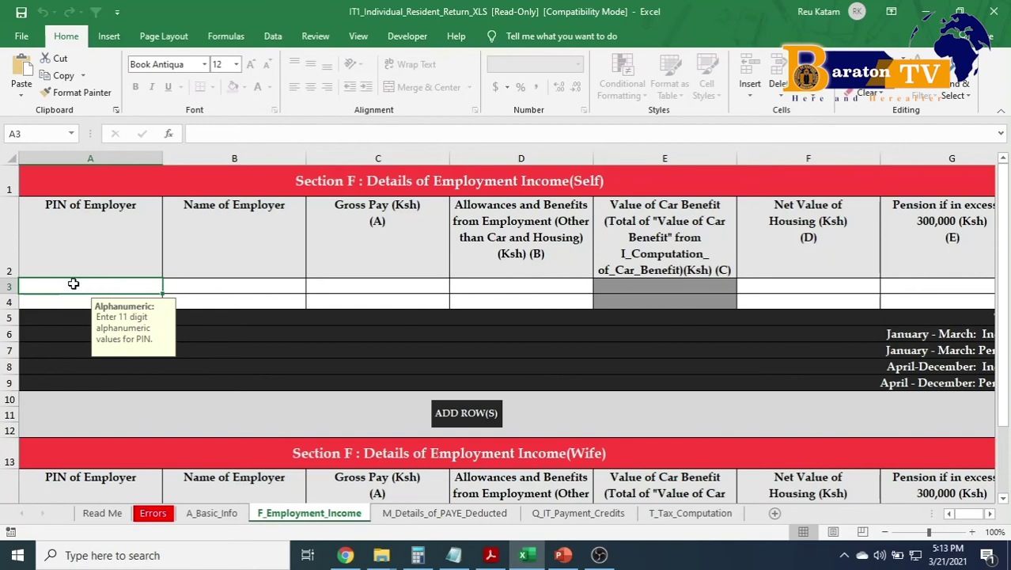
pyautogui.write('P')
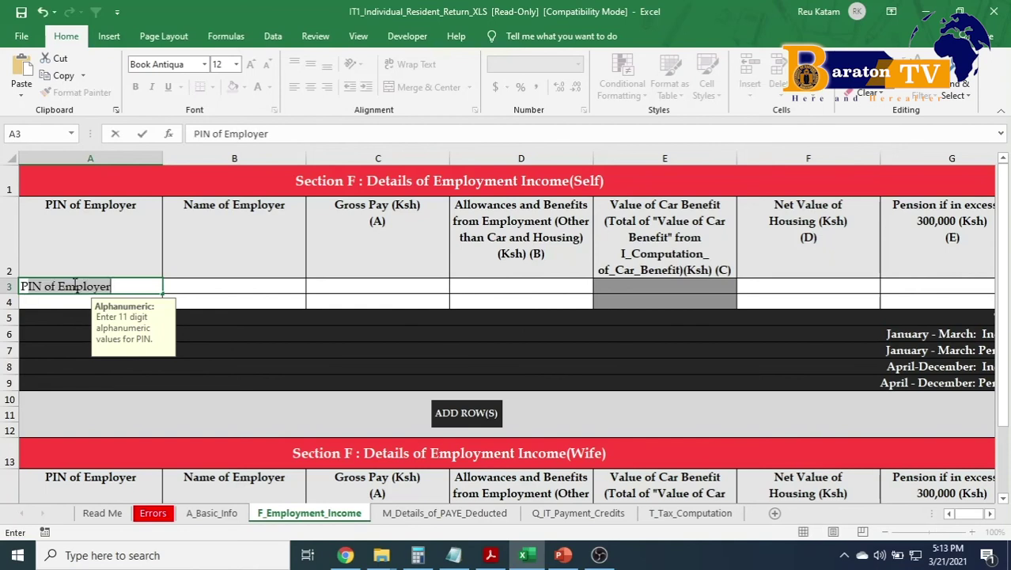
pyautogui.write('123456789P')
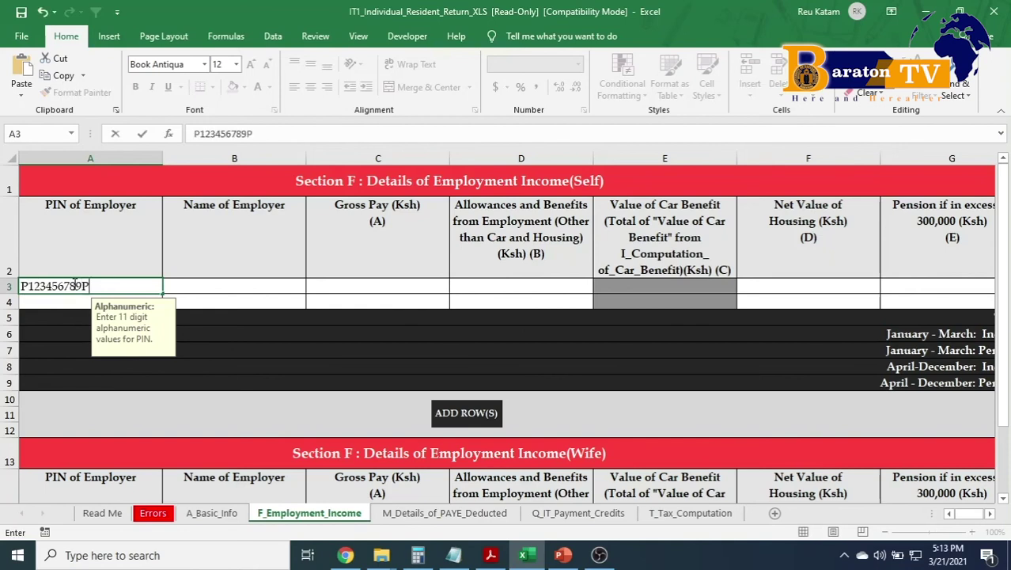
pyautogui.press('Tab')
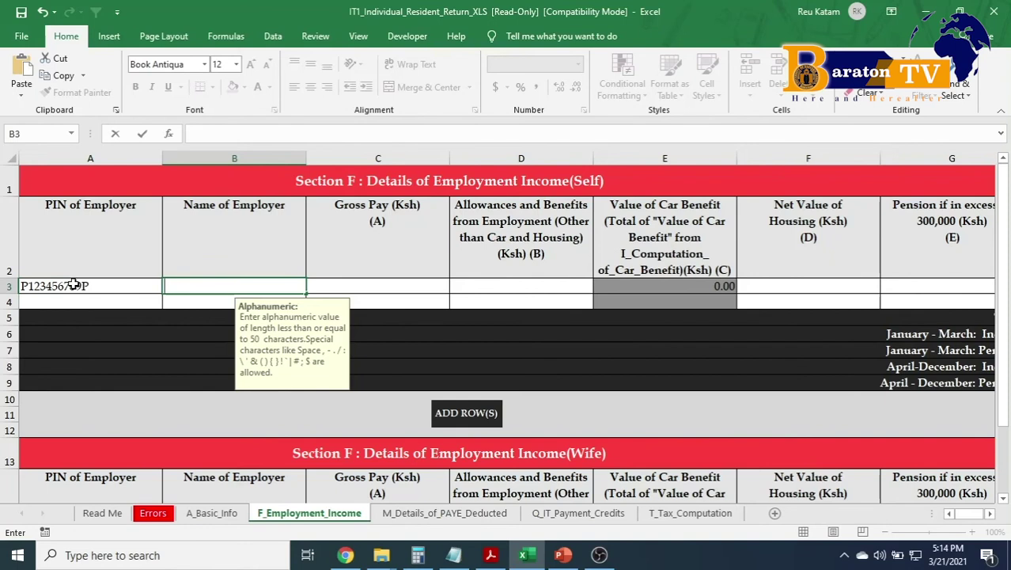
pyautogui.write('WORK')
pyautogui.press('Tab')
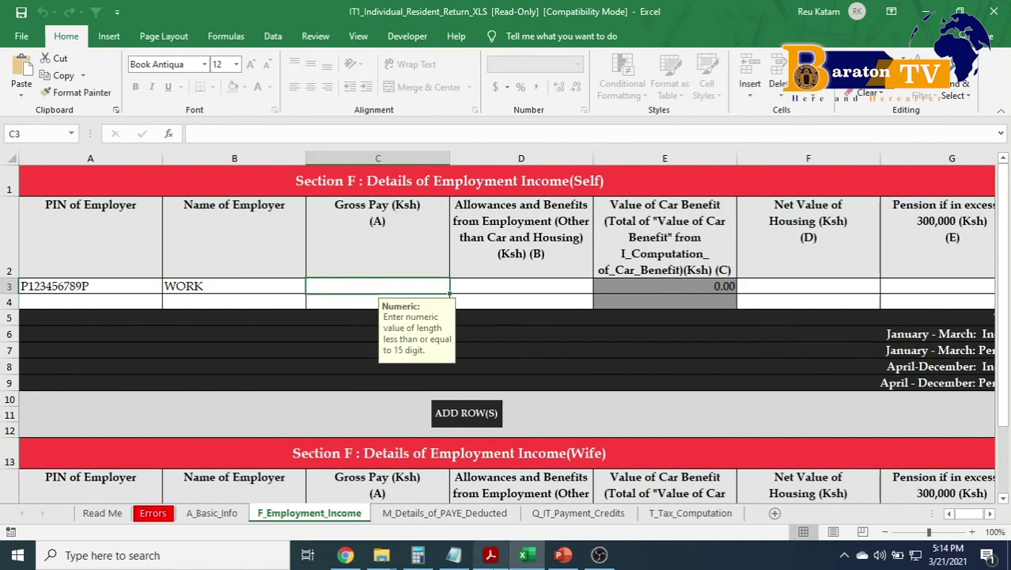
pyautogui.click(491, 555)
pyautogui.scroll(-3, 532, 278)
# Pan the payroll PDF to the Month and Gross Pay columns to read the 933,084.00 total.
pyautogui.moveTo(490, 329); pyautogui.dragTo(334, 327)
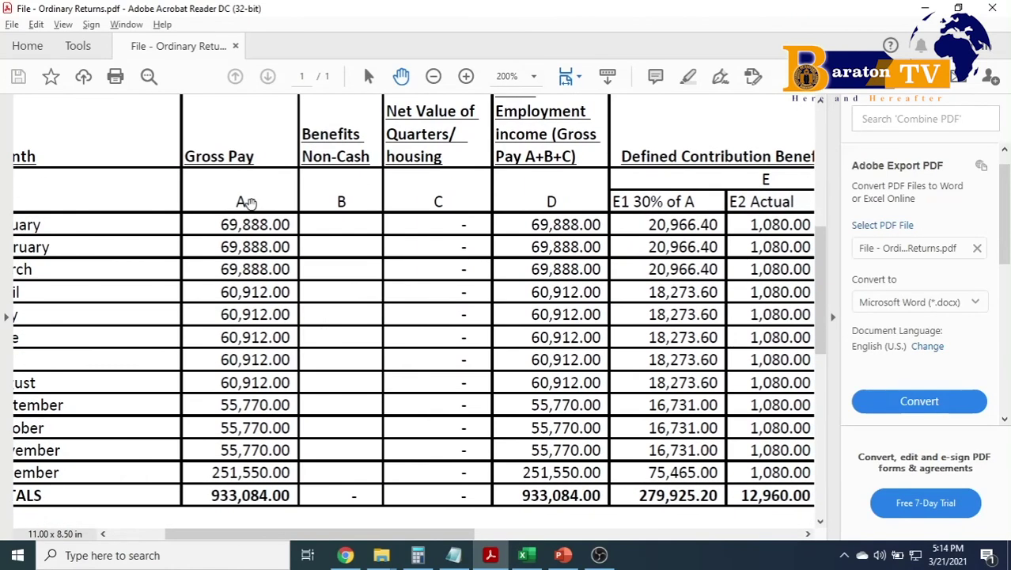
pyautogui.moveTo(269, 362); pyautogui.dragTo(305, 360)
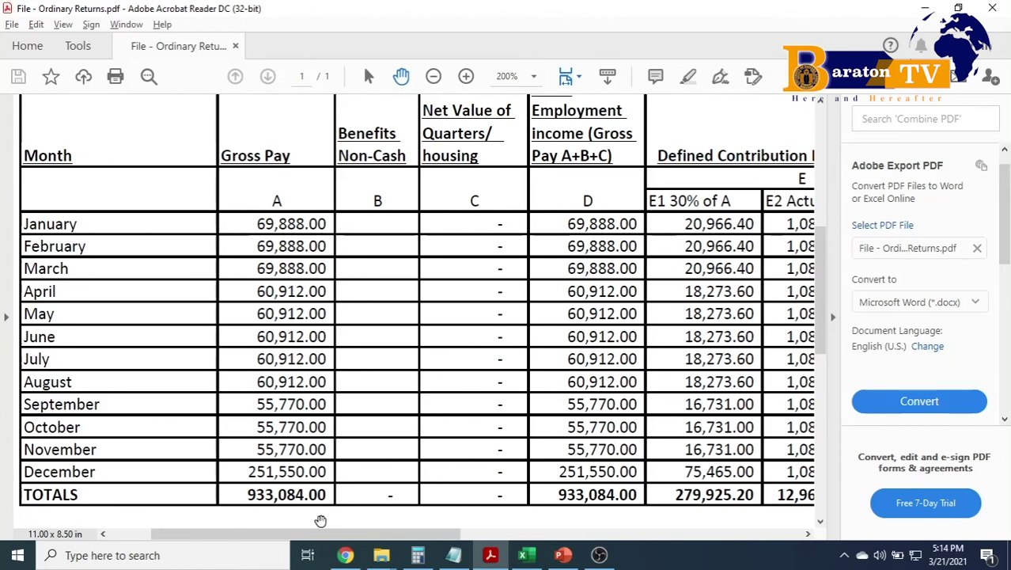
pyautogui.hotkey('alt', 'Tab')
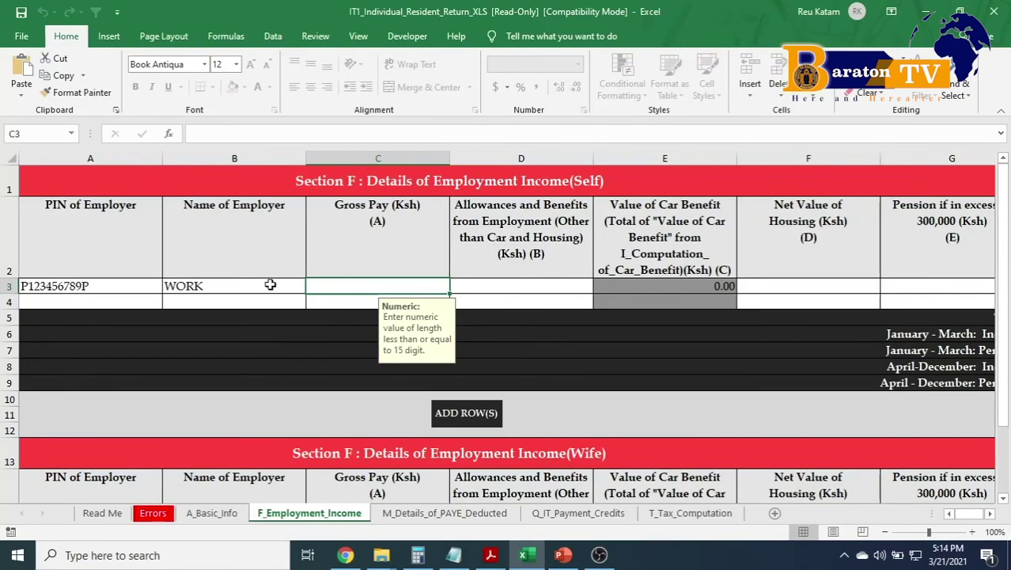
# Enter gross pay of 933,084 in C3, checking the PDF's Benefits Non-Cash column.
pyautogui.write('933084')
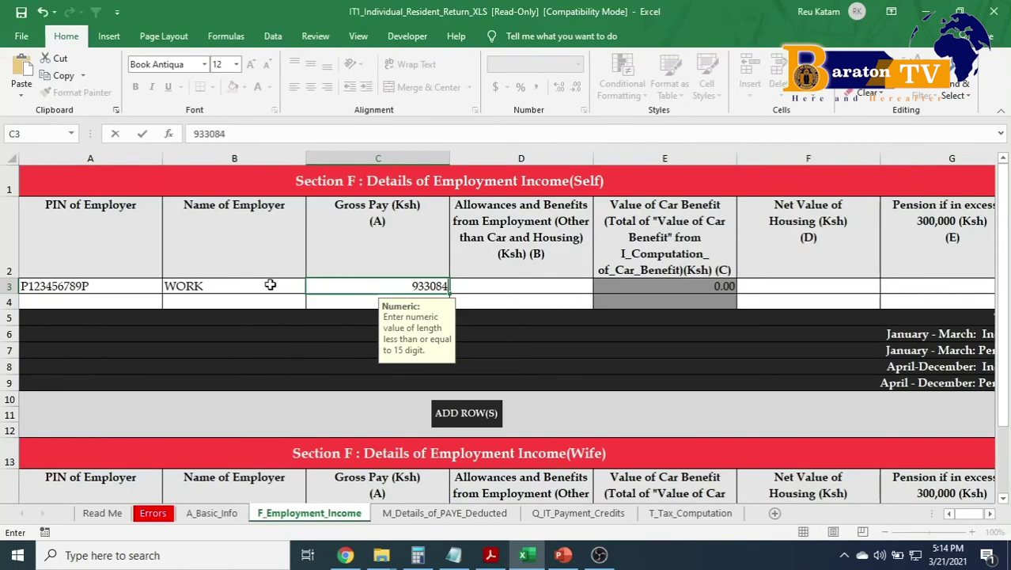
pyautogui.click(516, 291)
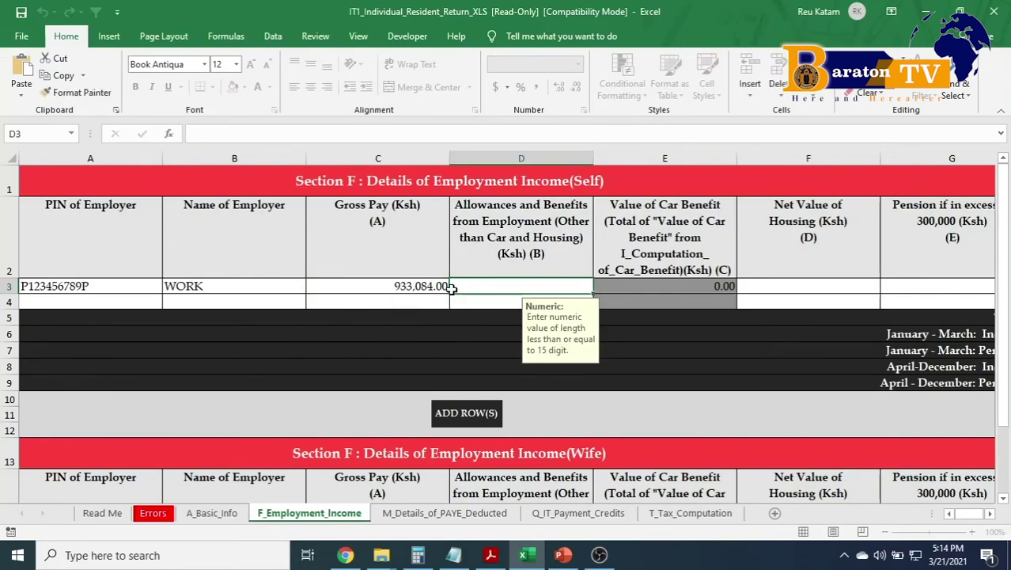
pyautogui.hotkey('alt', 'Tab')
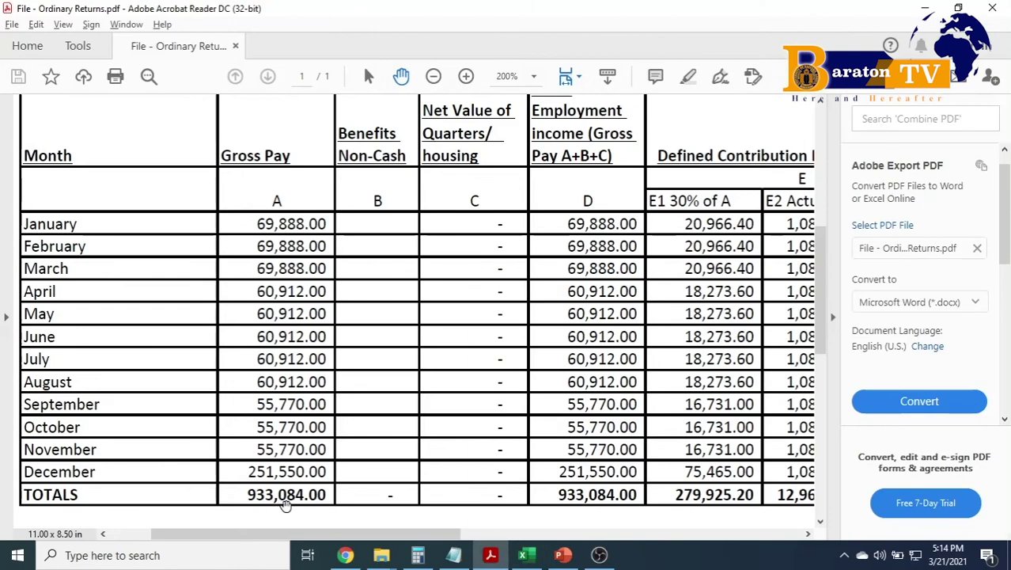
pyautogui.hotkey('alt', 'Tab')
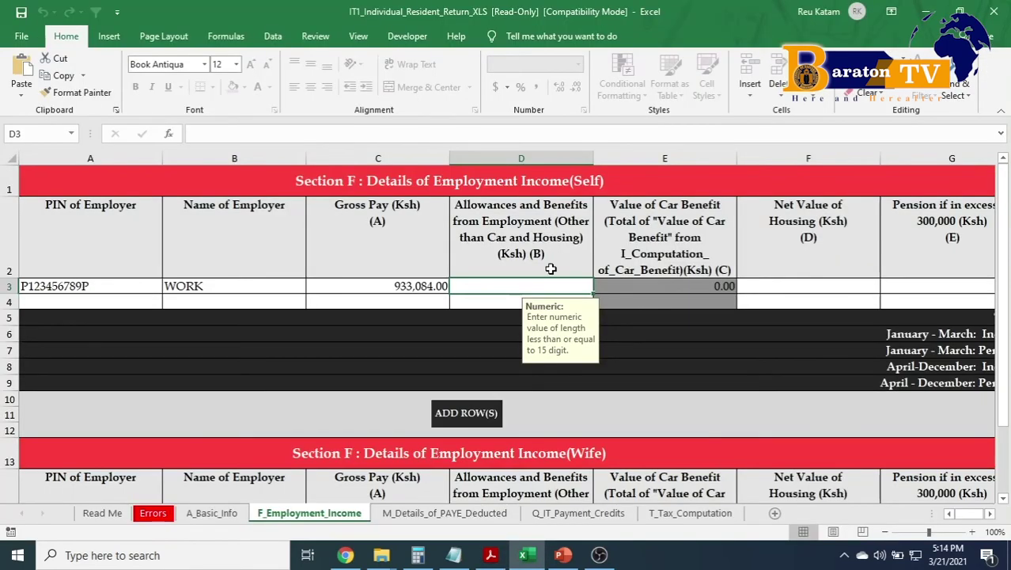
pyautogui.hotkey('alt', 'Tab')
pyautogui.moveTo(376, 199); pyautogui.dragTo(280, 252)
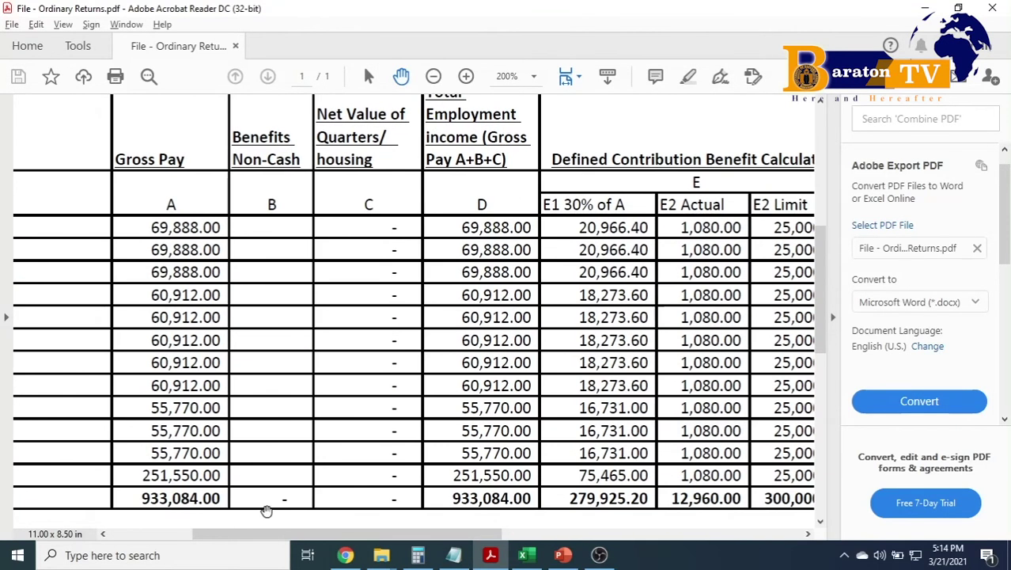
pyautogui.hotkey('alt', 'Tab')
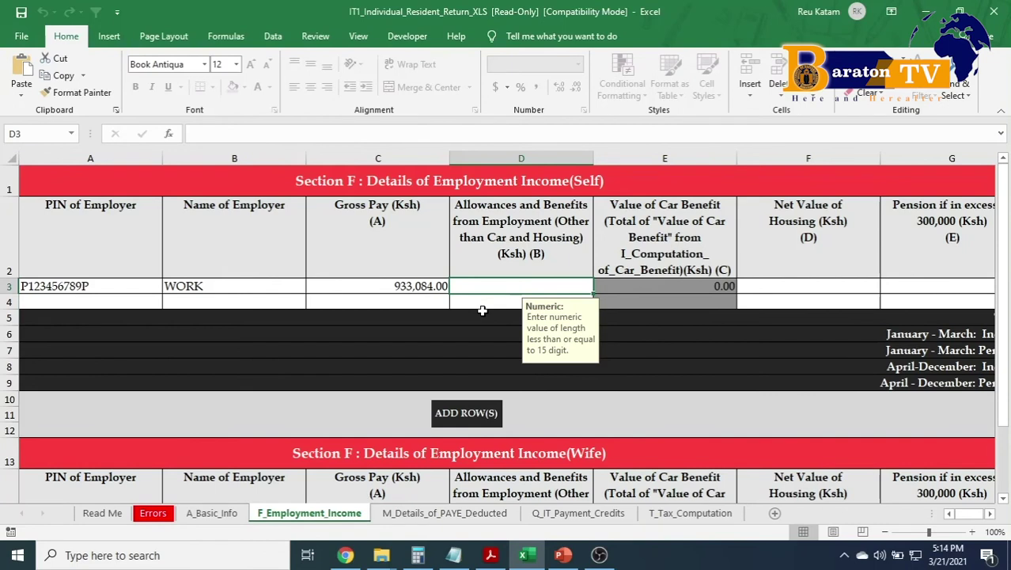
# Enter 0 for allowances and benefits in D3 and recheck the payroll PDF.
pyautogui.write('0')
pyautogui.press('Tab')
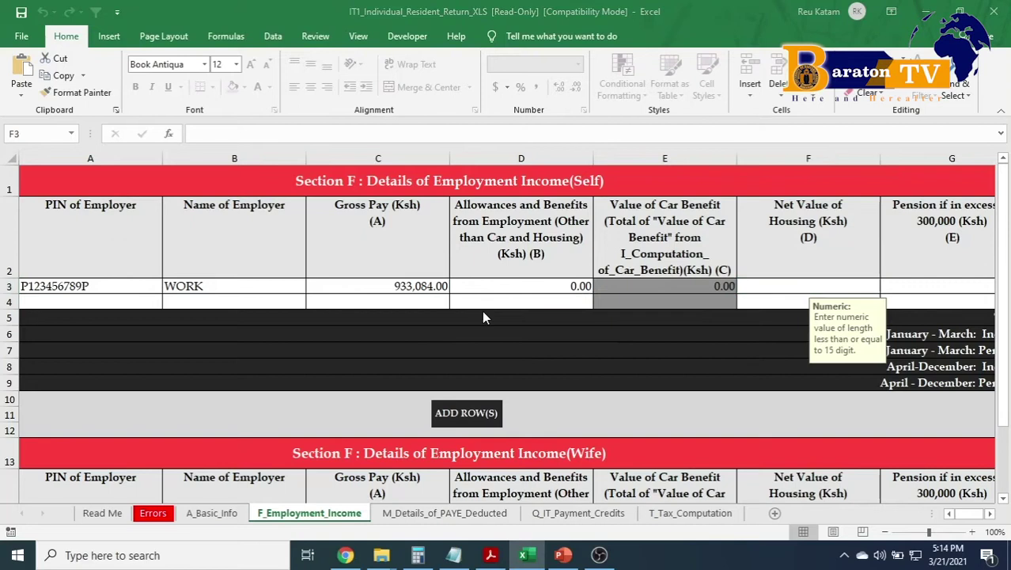
pyautogui.hotkey('alt', 'Tab')
pyautogui.moveTo(492, 331); pyautogui.dragTo(399, 338)
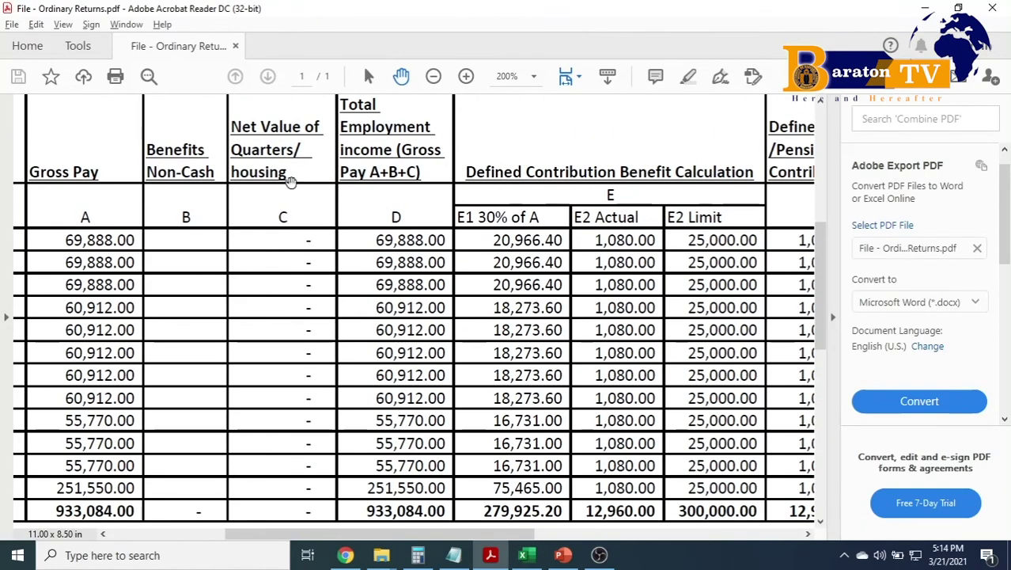
pyautogui.hotkey('alt', 'Tab')
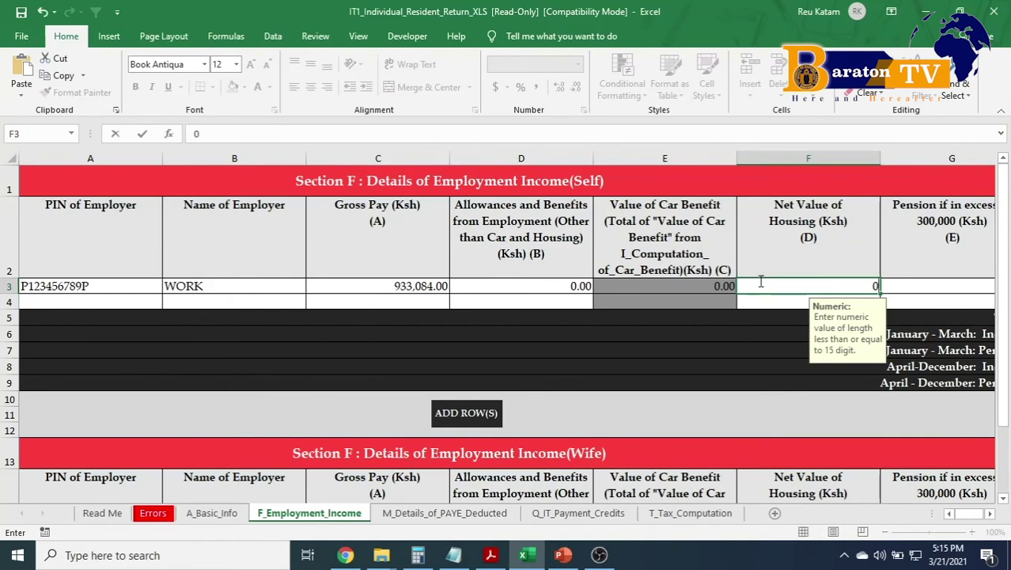
# Enter 0 for net value of housing after viewing the PDF summary table.
pyautogui.hotkey('alt', 'Tab')
pyautogui.scroll(-1, 443, 319)
pyautogui.moveTo(420, 319); pyautogui.dragTo(392, 242)
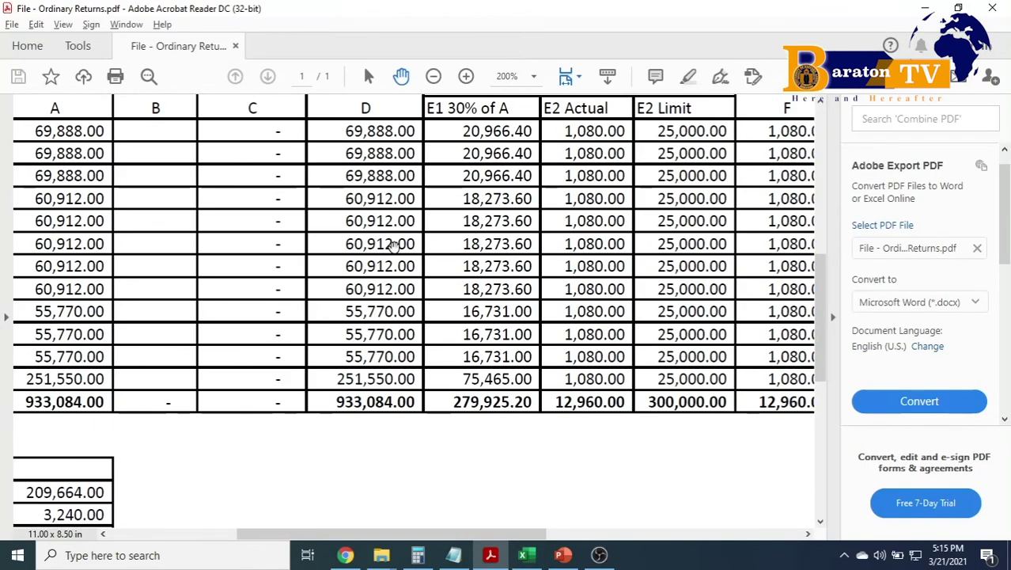
pyautogui.moveTo(290, 369); pyautogui.dragTo(346, 379)
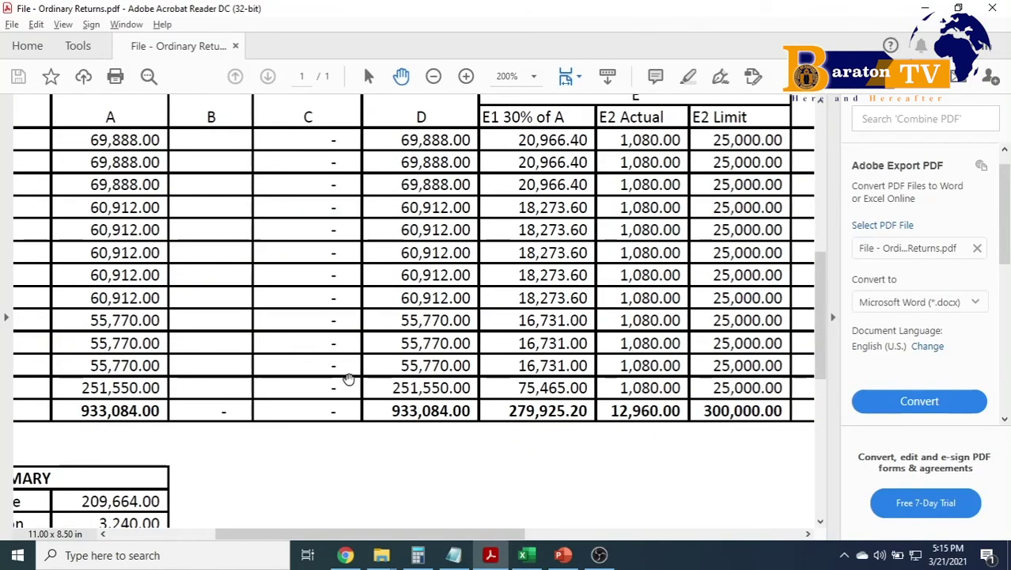
pyautogui.hotkey('alt', 'Tab')
pyautogui.write('0')
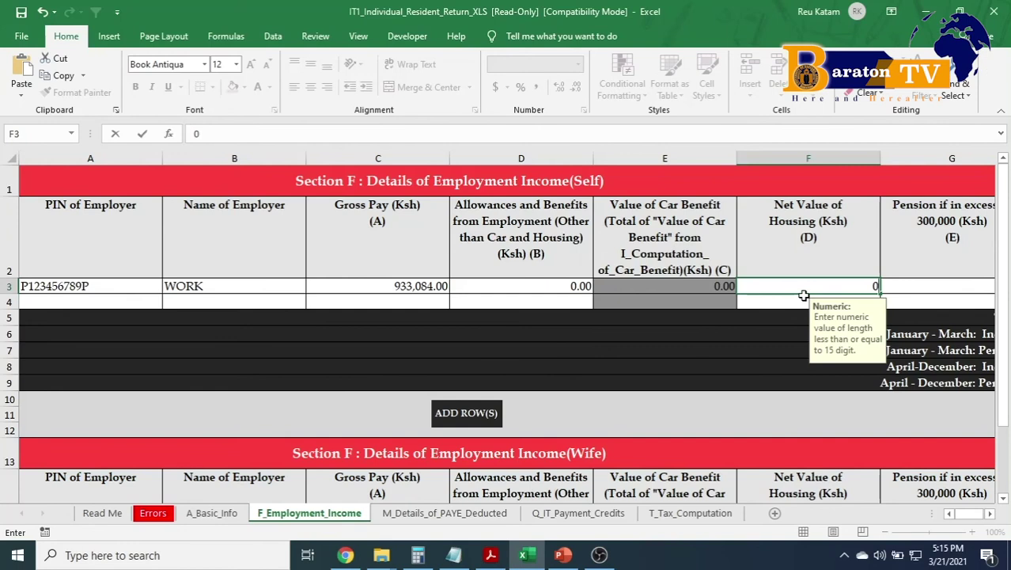
pyautogui.press('Tab')
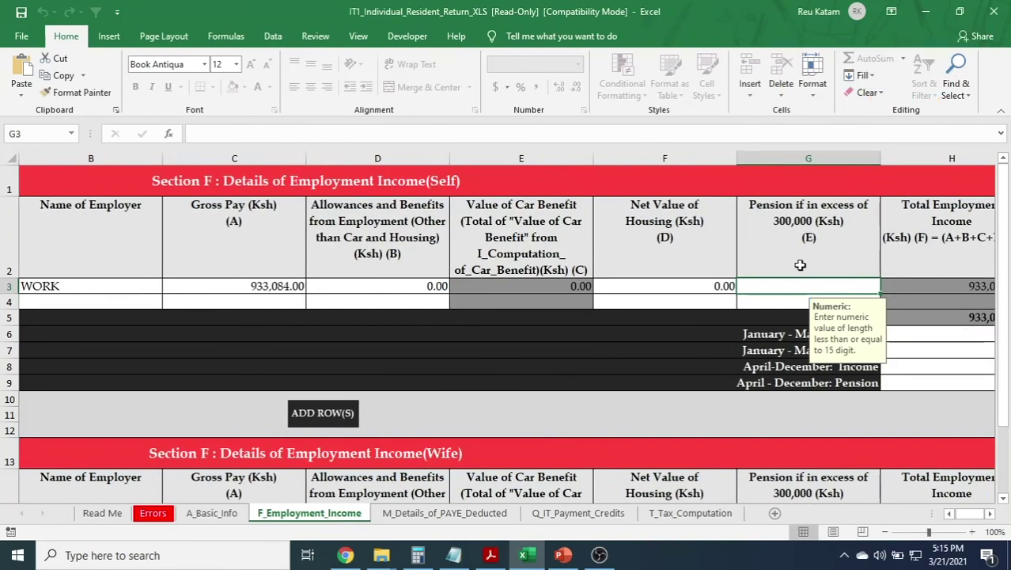
# Enter 0 for excess pension after checking the PDF pension contribution columns.
pyautogui.hotkey('alt', 'Tab')
pyautogui.moveTo(584, 316); pyautogui.dragTo(95, 422)
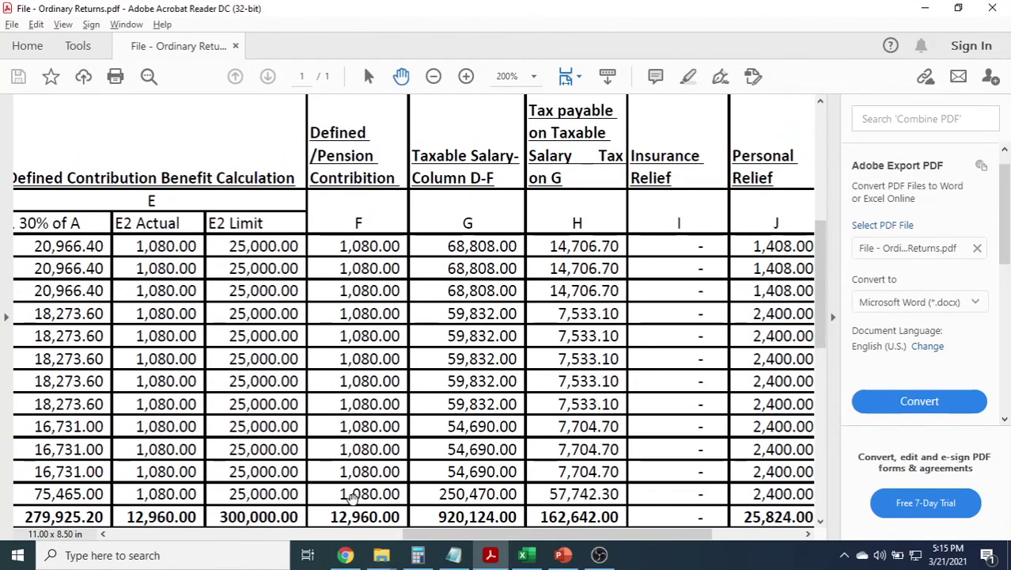
pyautogui.scroll(-1, 352, 495)
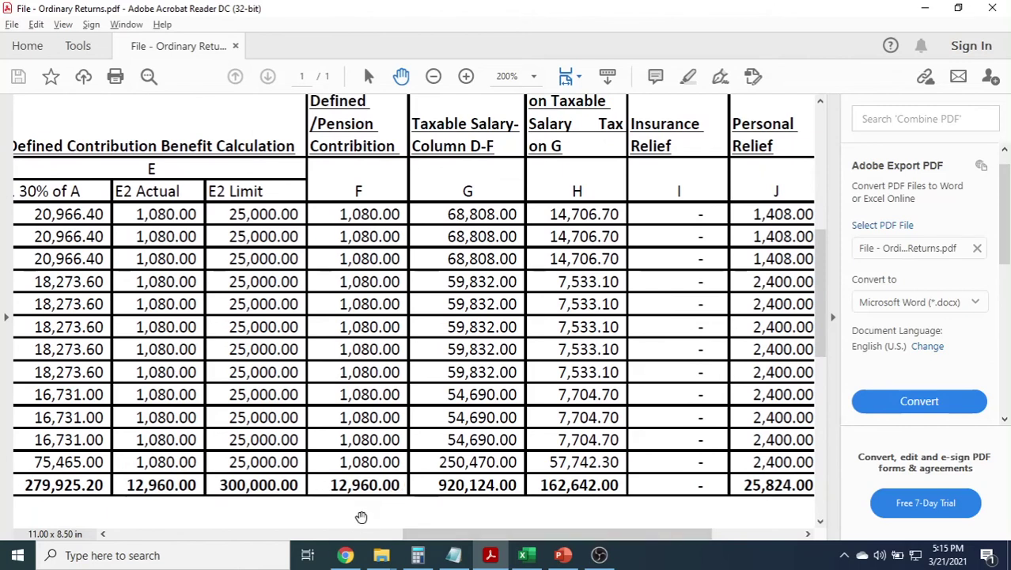
pyautogui.hotkey('alt', 'Tab')
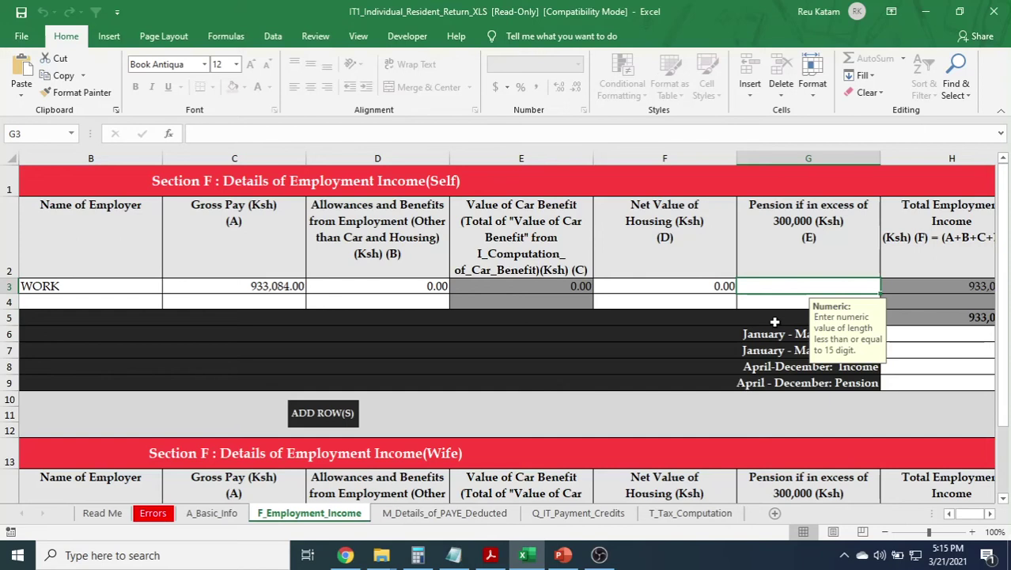
pyautogui.write('0')
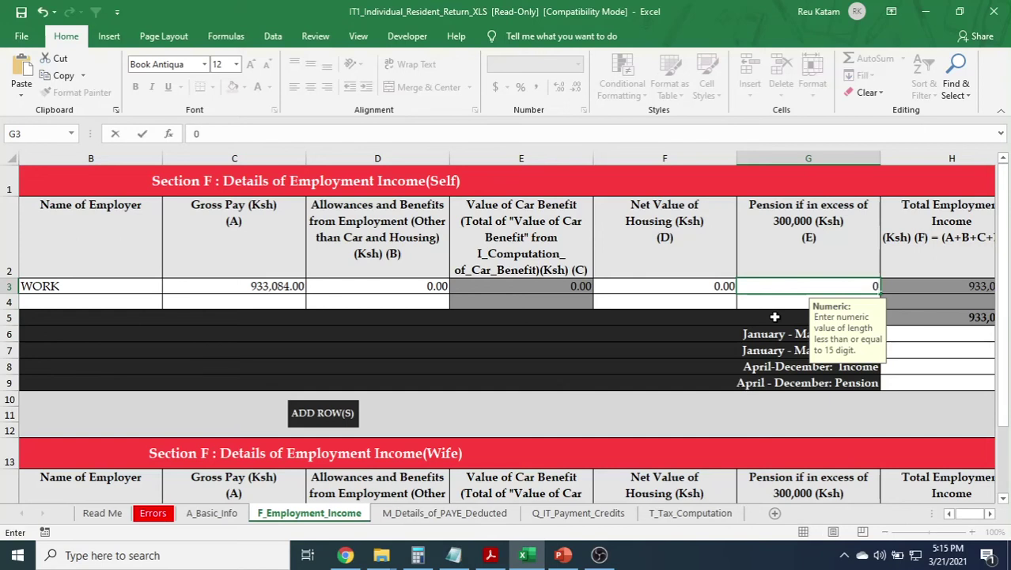
pyautogui.press('Return')
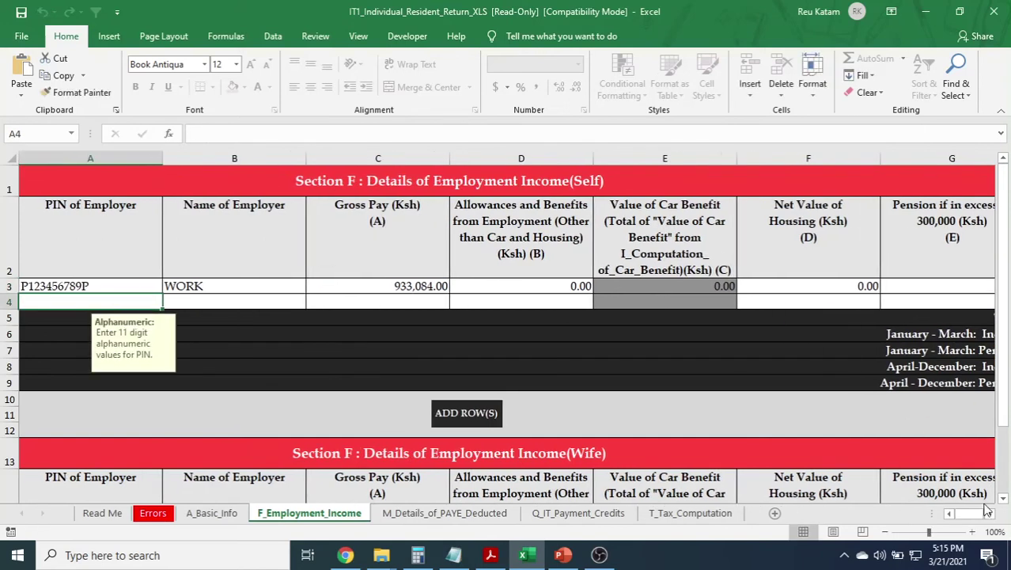
# Verify Total Employment Income of 933,084.00 against the PDF's Gross Pay total.
pyautogui.click(989, 514)
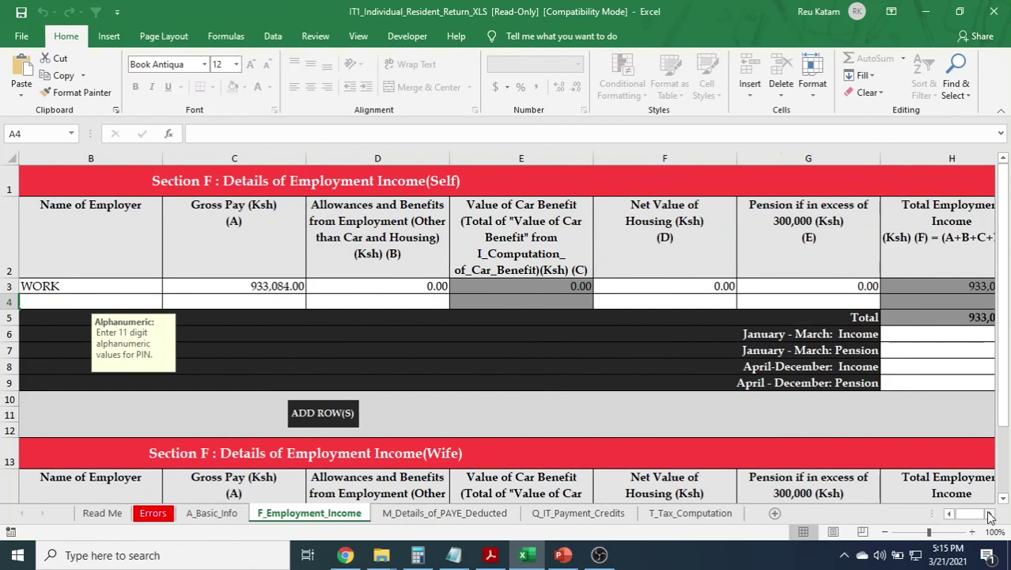
pyautogui.click(989, 513)
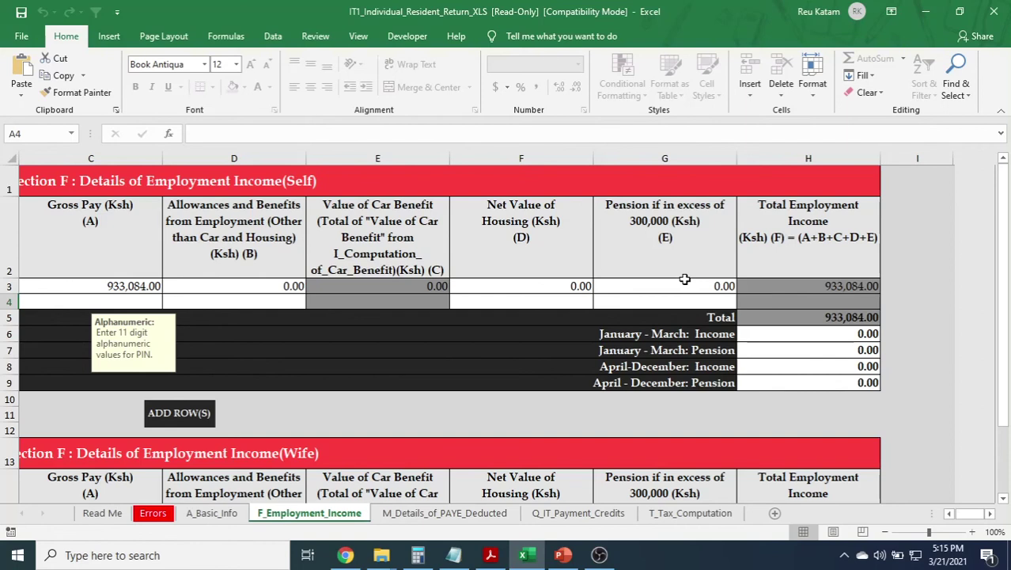
pyautogui.click(682, 287)
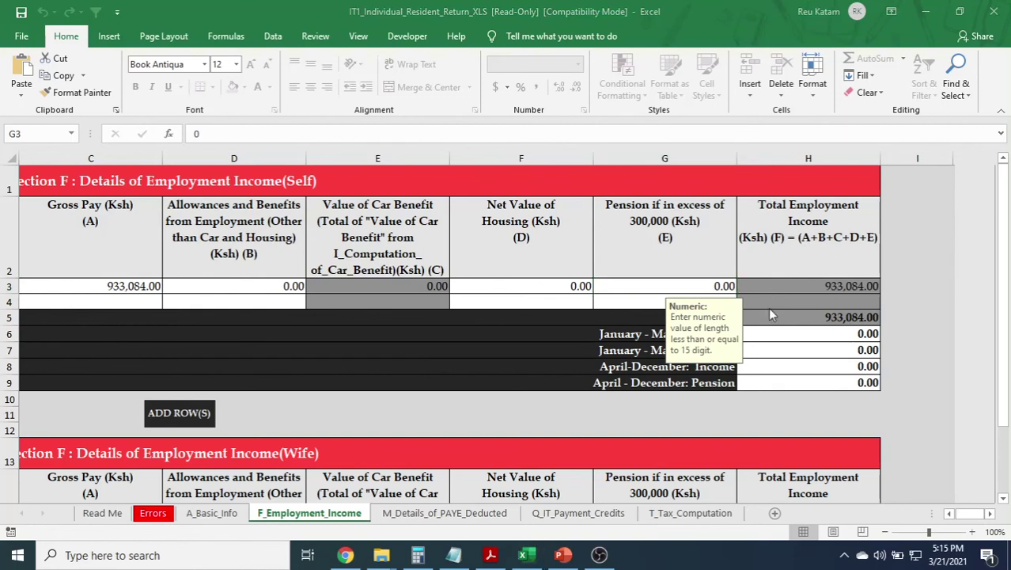
pyautogui.hotkey('alt', 'Tab')
pyautogui.moveTo(130, 277); pyautogui.dragTo(519, 323)
pyautogui.moveTo(348, 291); pyautogui.dragTo(364, 215)
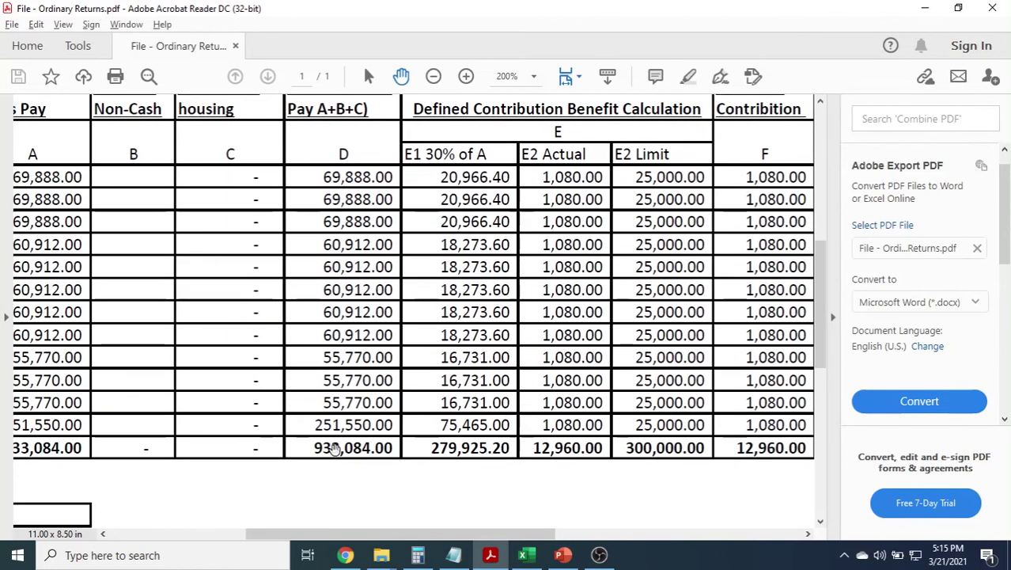
pyautogui.hotkey('alt', 'Tab')
pyautogui.moveTo(713, 335); pyautogui.dragTo(540, 363)
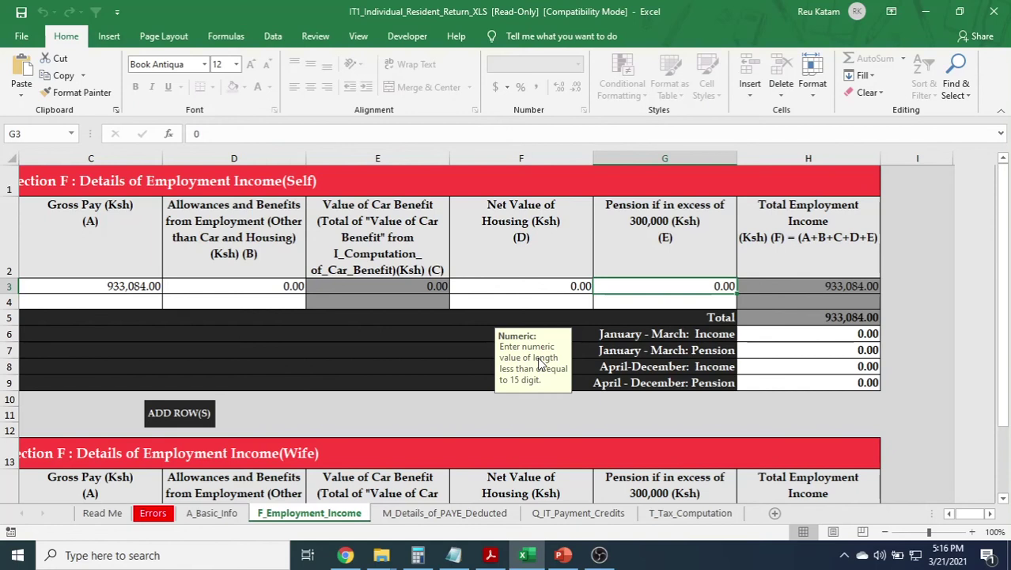
# Review the January–March and April–December income and pension cells H6–H9.
pyautogui.click(779, 334)
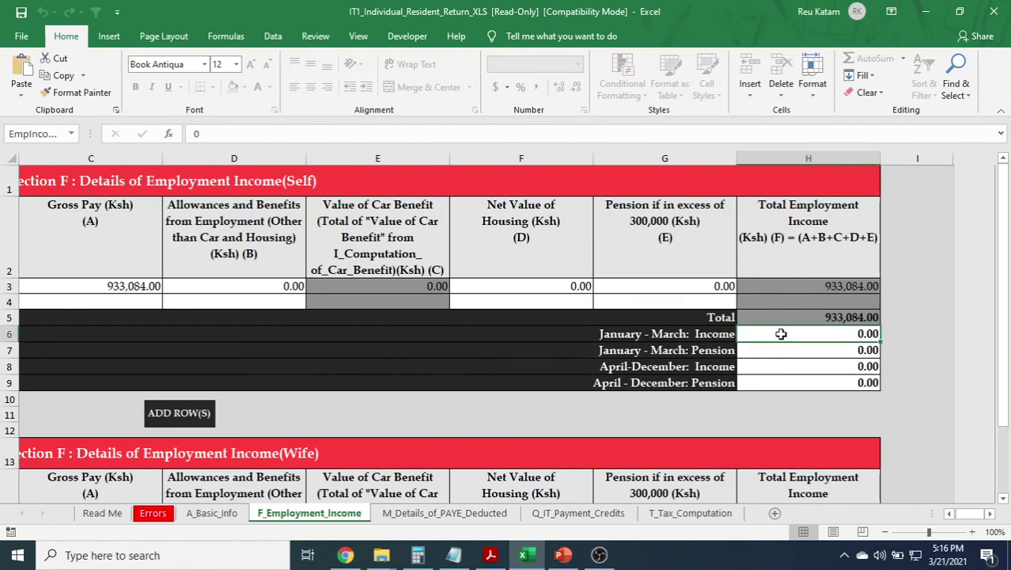
pyautogui.click(787, 352)
pyautogui.click(783, 366)
pyautogui.click(777, 386)
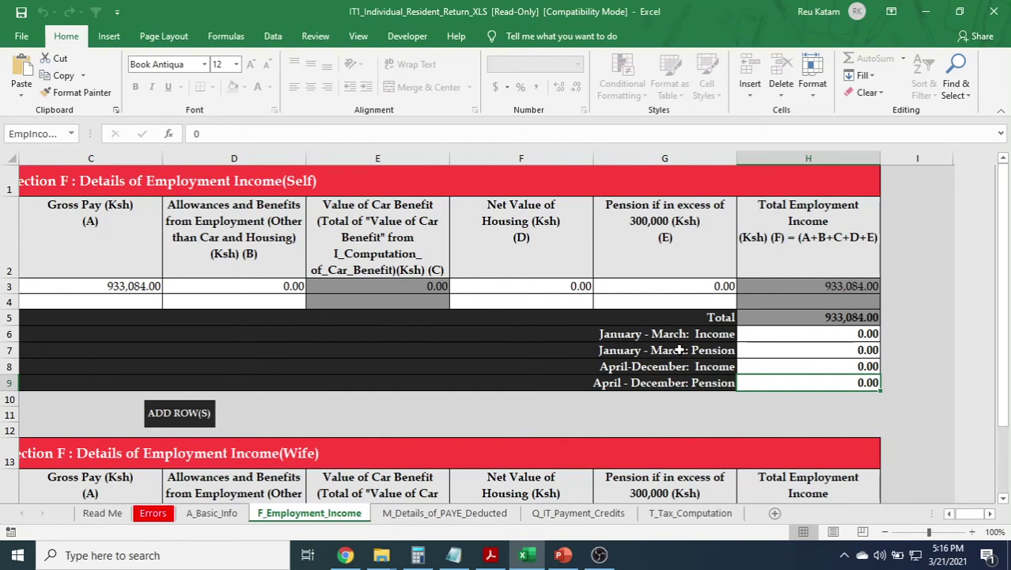
# Select H6 for January–March Income and bring the PDF's SUMMARY table into view.
pyautogui.click(779, 367)
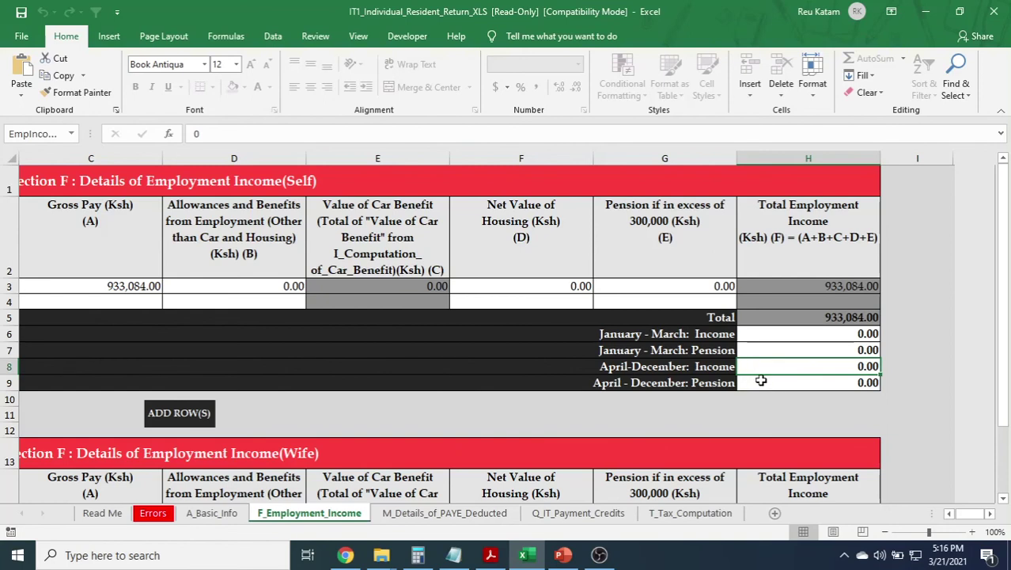
pyautogui.click(761, 382)
pyautogui.click(761, 367)
pyautogui.click(761, 350)
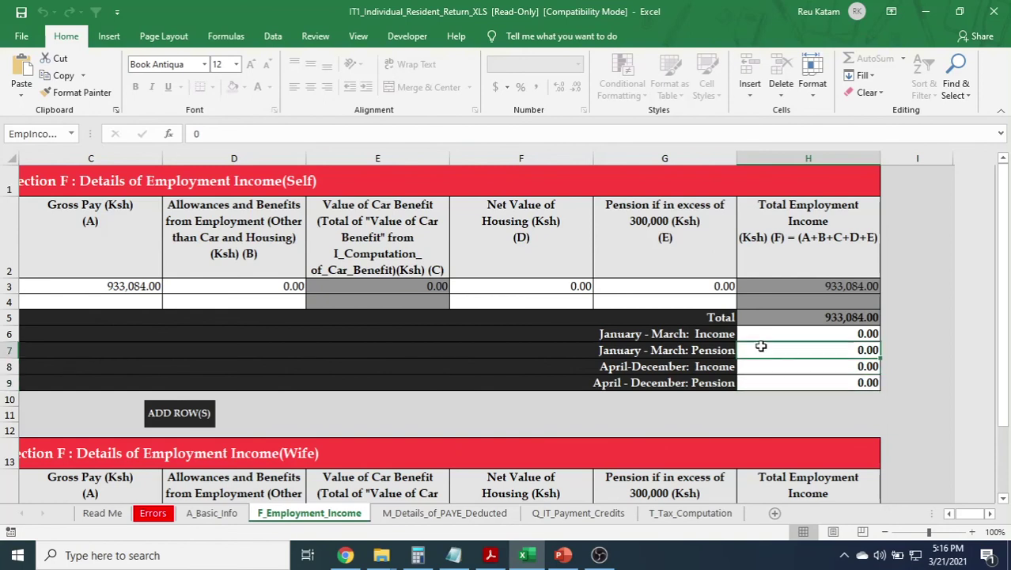
pyautogui.click(761, 334)
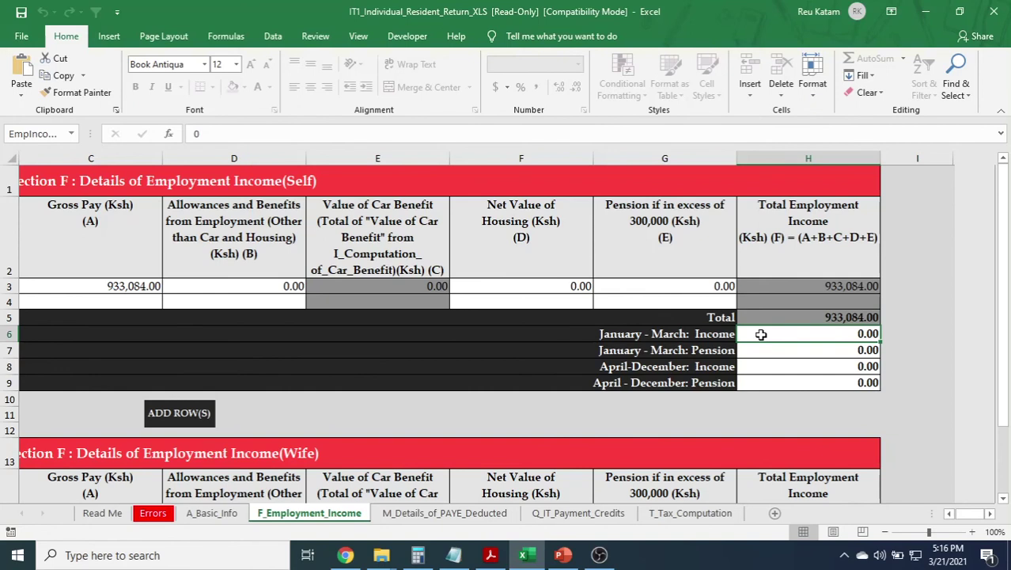
pyautogui.hotkey('alt', 'Tab')
pyautogui.moveTo(162, 458); pyautogui.dragTo(567, 294)
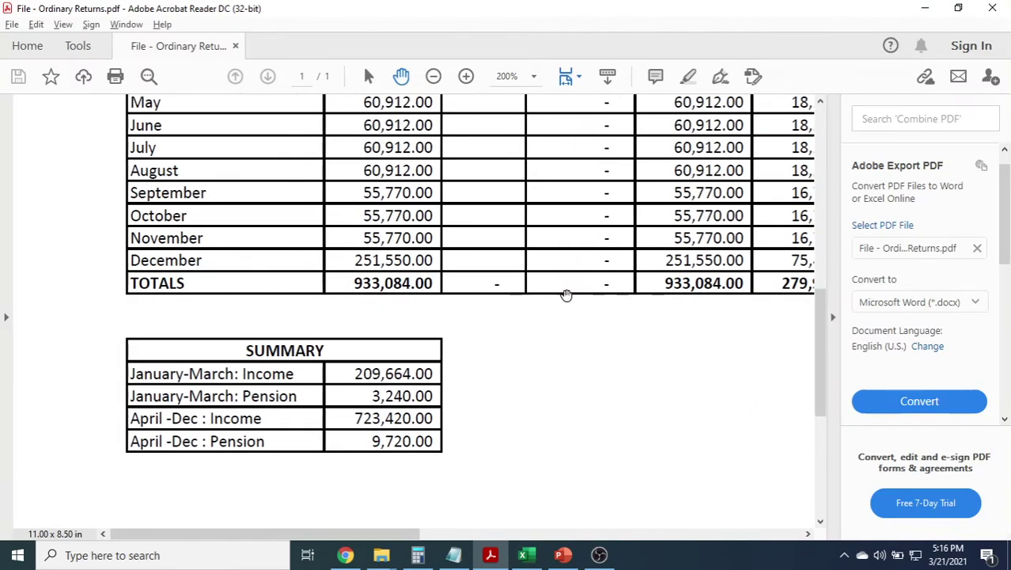
pyautogui.scroll(-3, 456, 357)
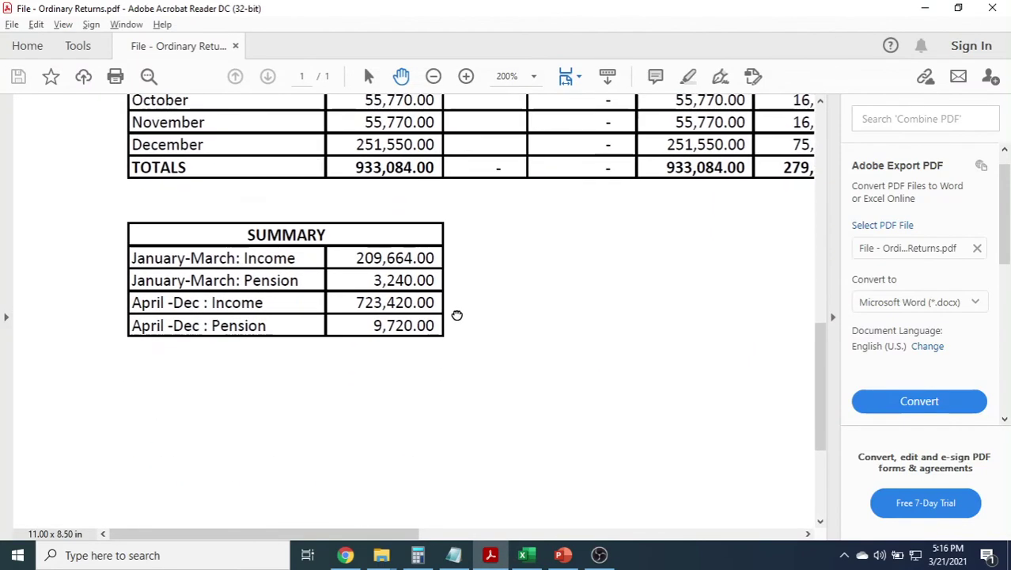
pyautogui.moveTo(457, 315); pyautogui.dragTo(461, 293)
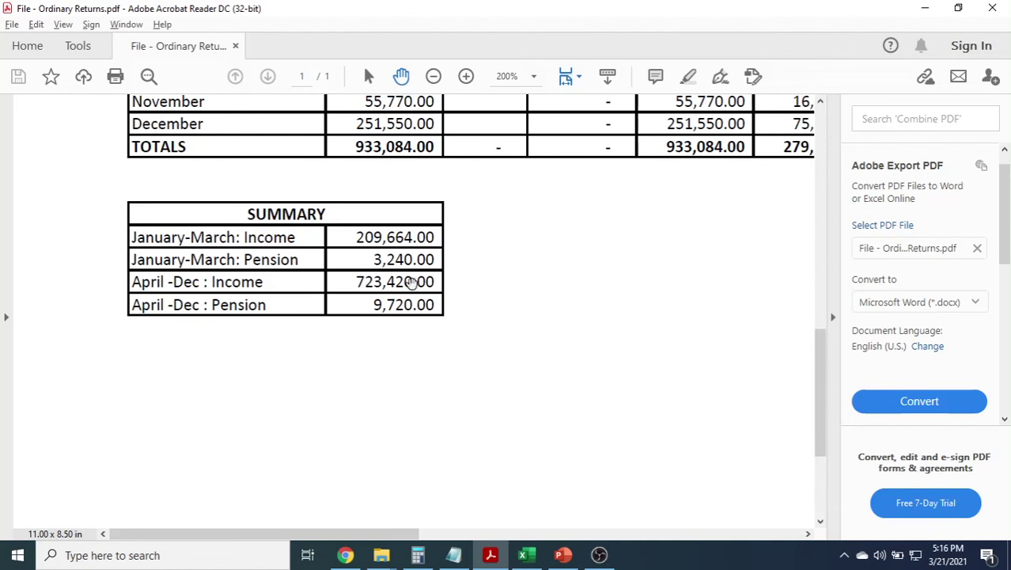
pyautogui.hotkey('alt', 'Tab')
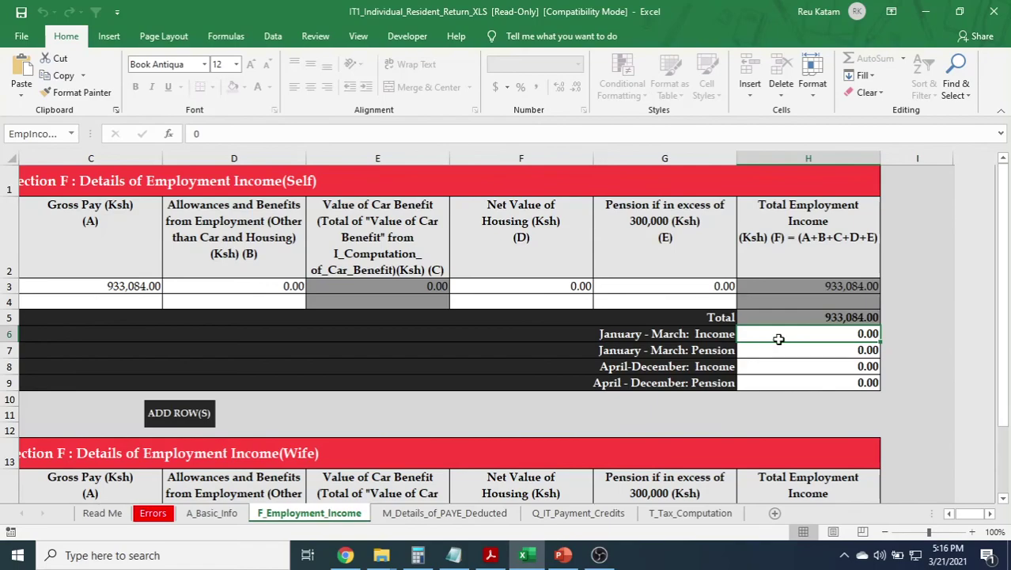
pyautogui.hotkey('alt', 'Tab')
pyautogui.scroll(5, 330, 257)
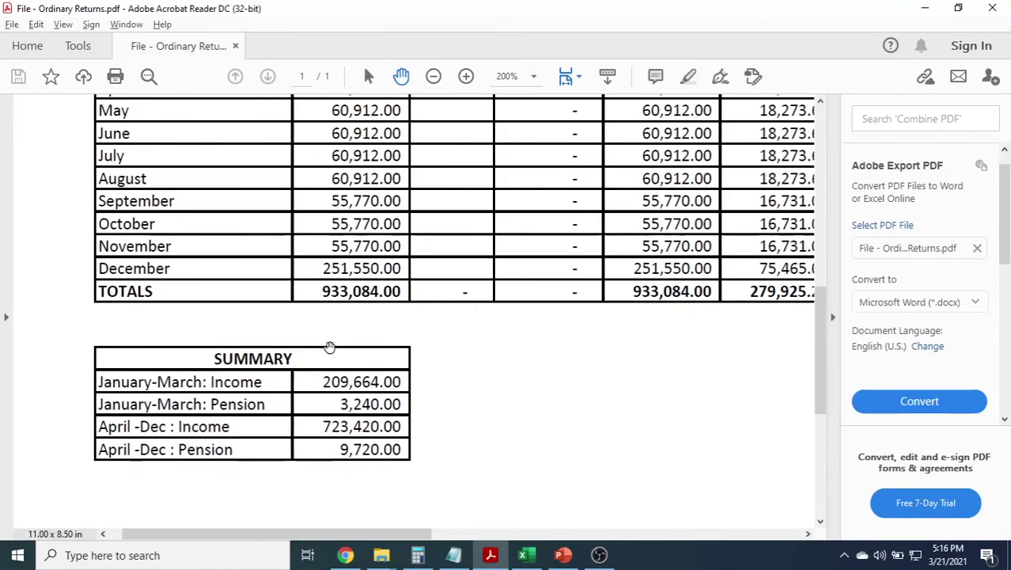
pyautogui.scroll(2, 358, 372)
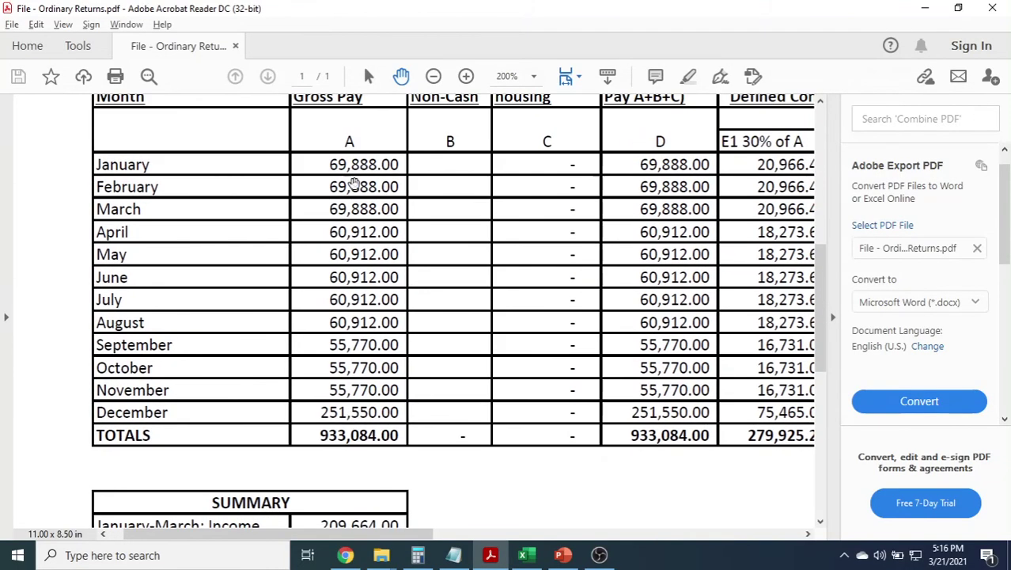
pyautogui.scroll(1, 356, 205)
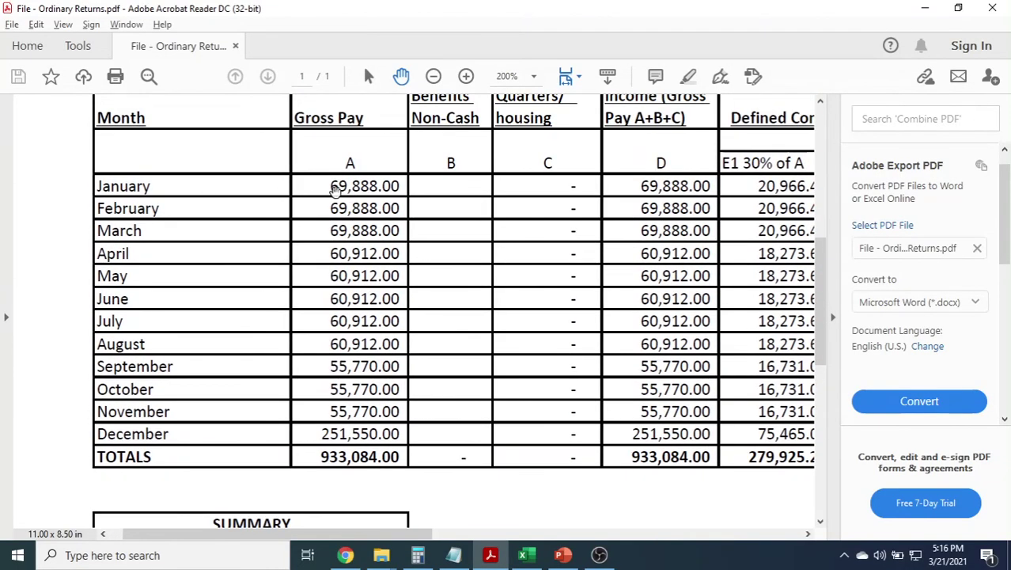
pyautogui.moveTo(587, 255); pyautogui.dragTo(549, 253)
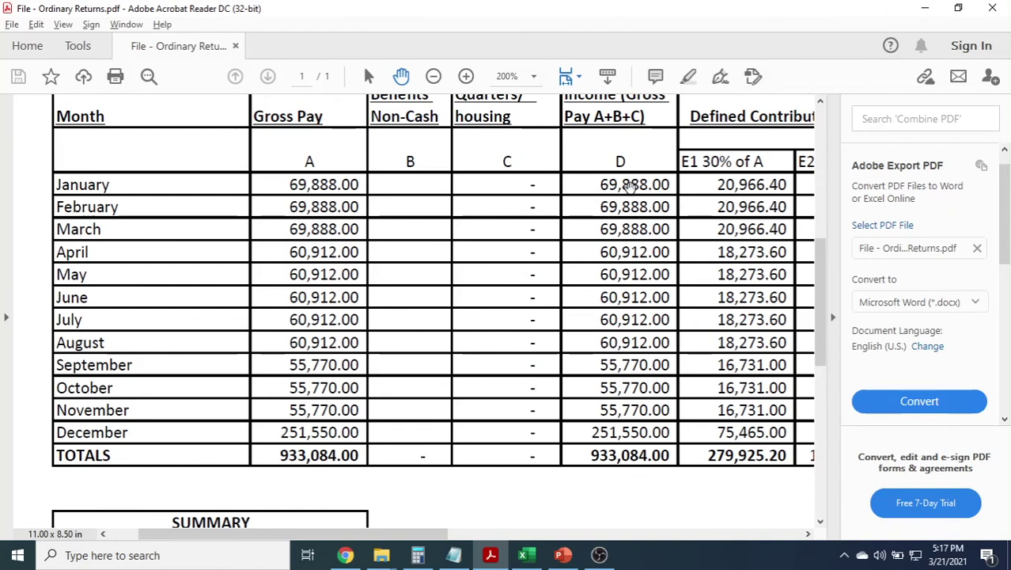
pyautogui.hotkey('alt', 'Tab')
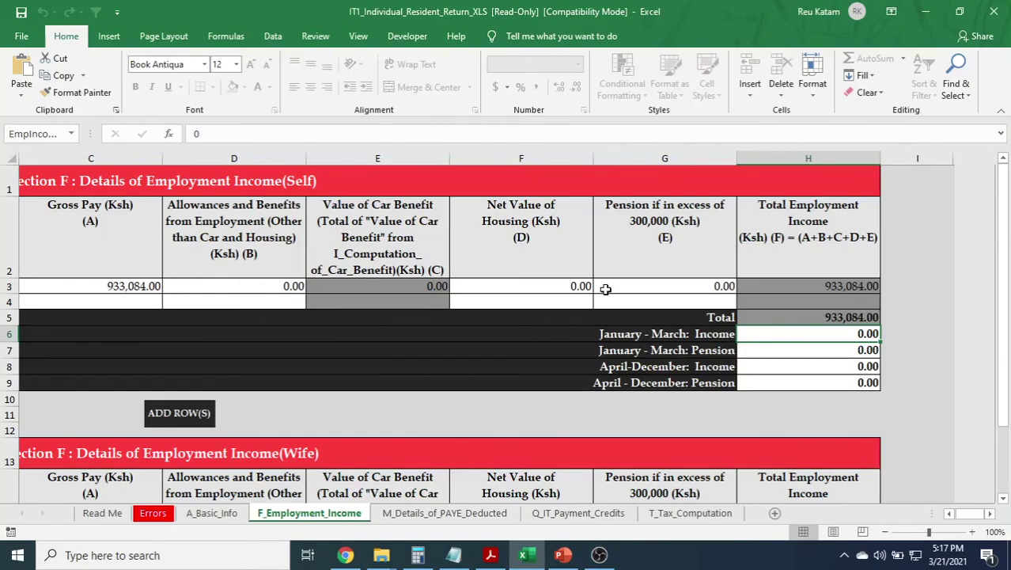
pyautogui.hotkey('alt', 'Tab')
pyautogui.scroll(-5, 417, 332)
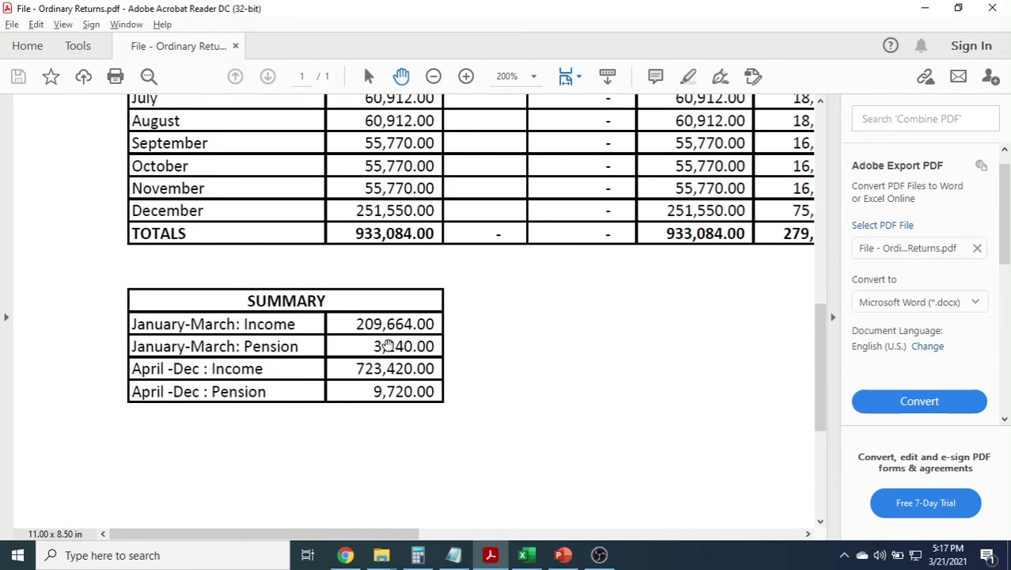
pyautogui.hotkey('alt', 'Tab')
# Enter January–March income of 209,664 in H6 and find the pension figure in the PDF.
pyautogui.write('209664')
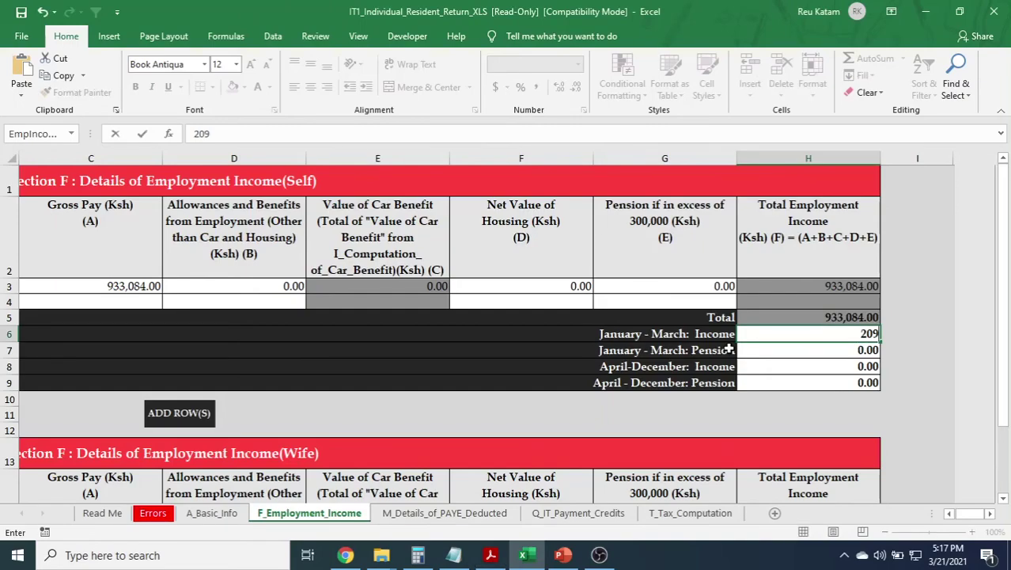
pyautogui.click(807, 350)
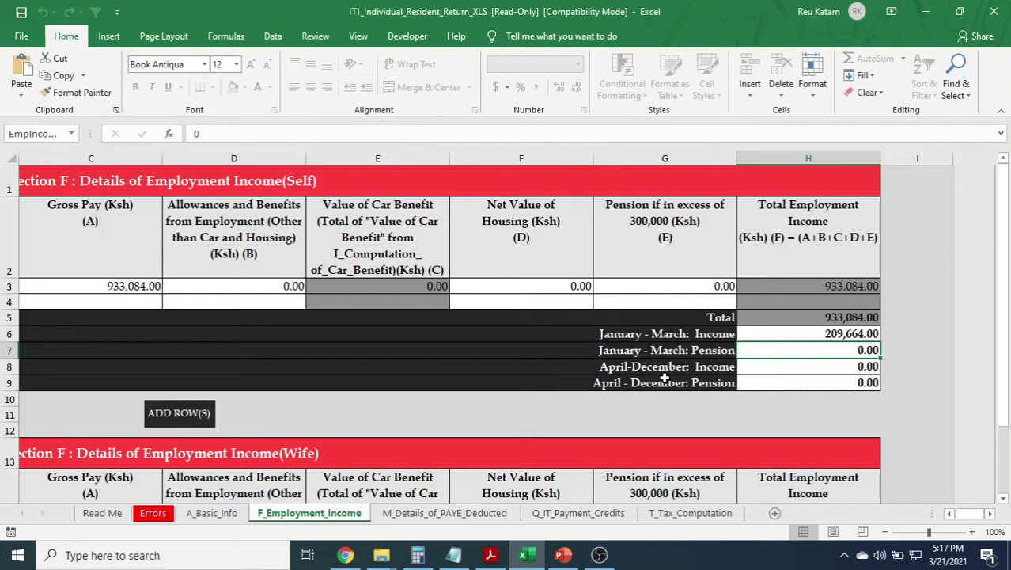
pyautogui.hotkey('alt', 'Tab')
pyautogui.scroll(3, 569, 293)
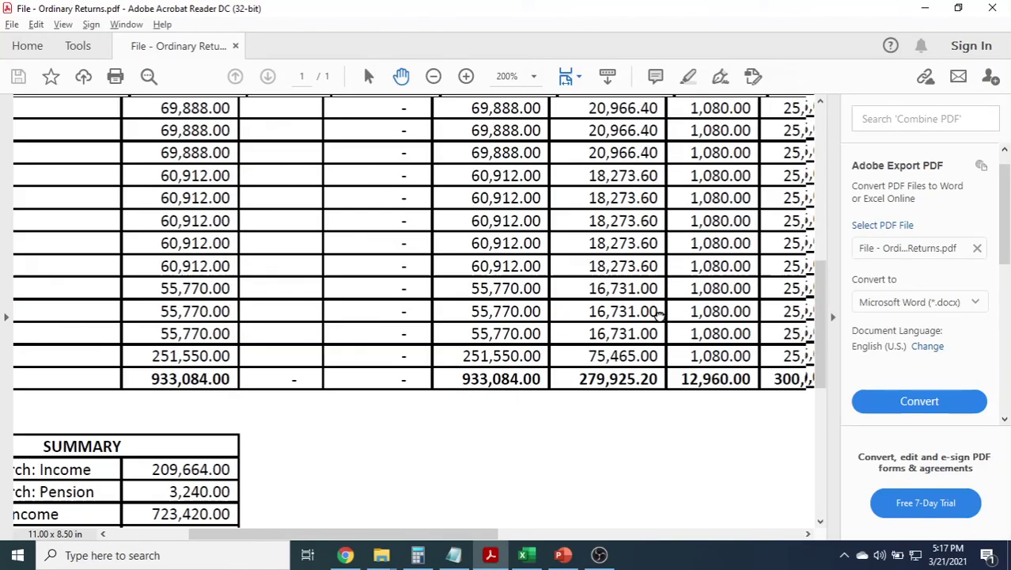
pyautogui.hscroll(5, 660, 313)
pyautogui.scroll(2, 659, 313)
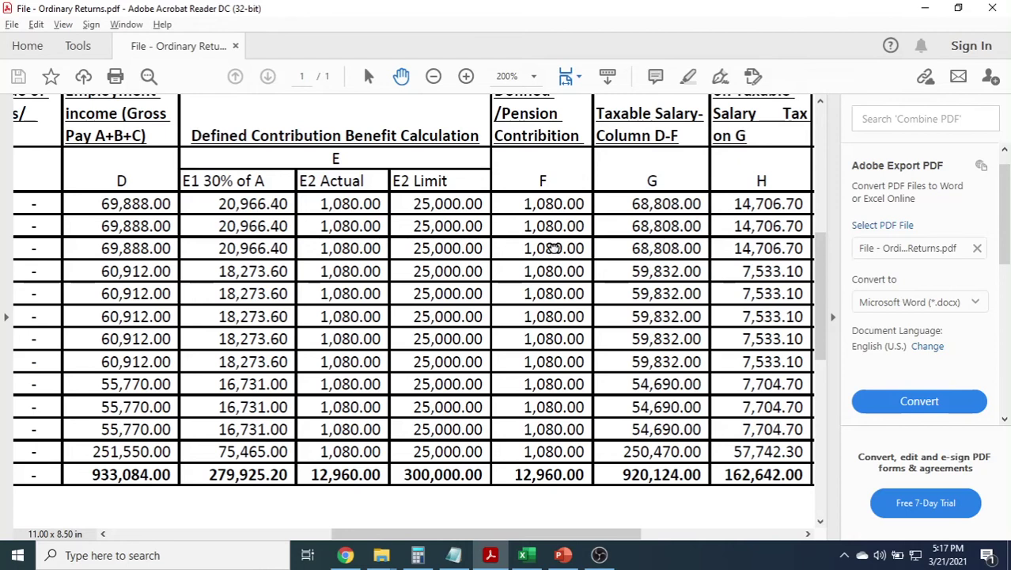
pyautogui.hscroll(-8, 534, 242)
pyautogui.scroll(-4, 570, 285)
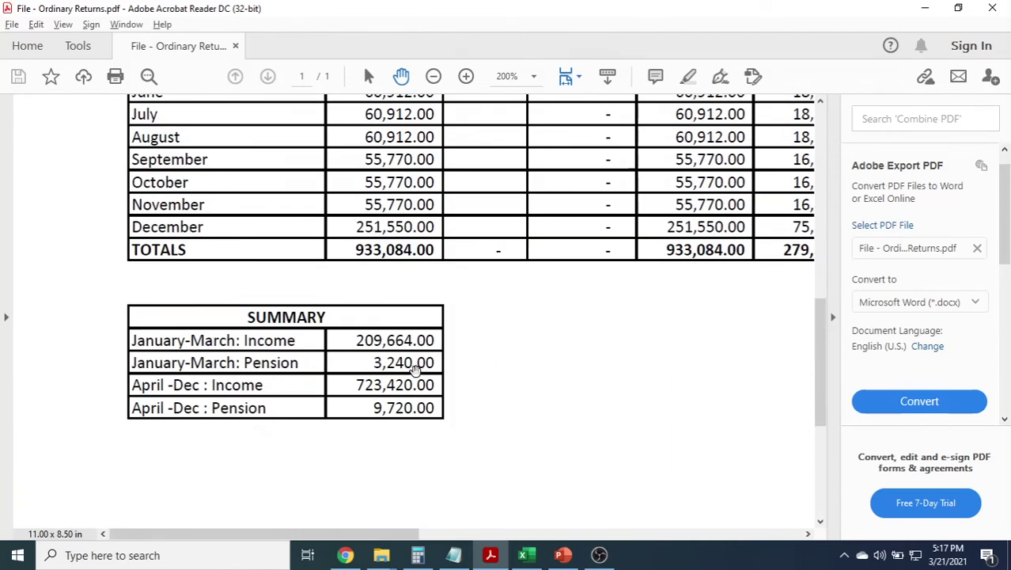
# Enter January–March pension of 3,240 in H7 and recheck the PDF summary columns.
pyautogui.hotkey('alt', 'Tab')
pyautogui.write('3')
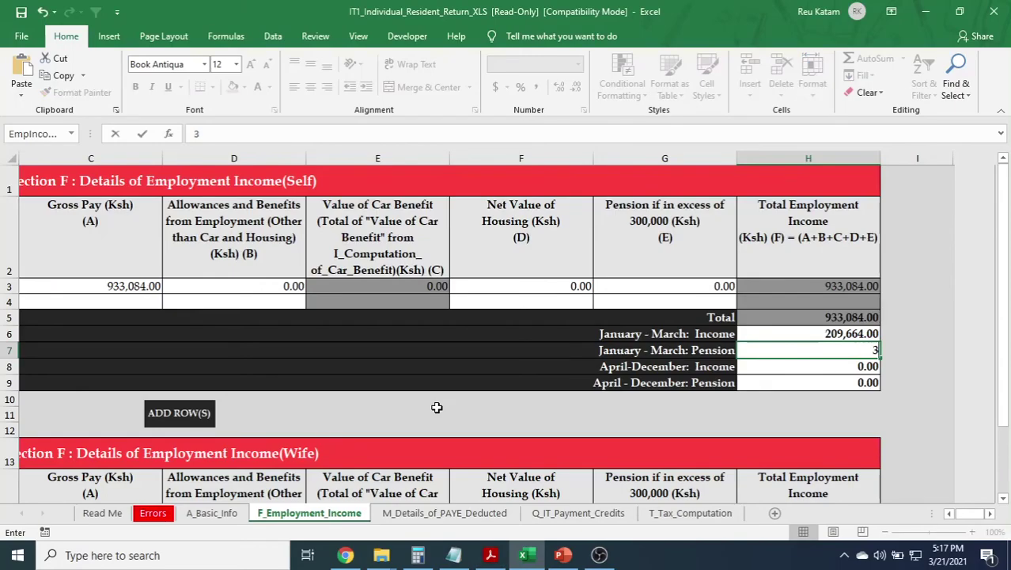
pyautogui.write('4240')
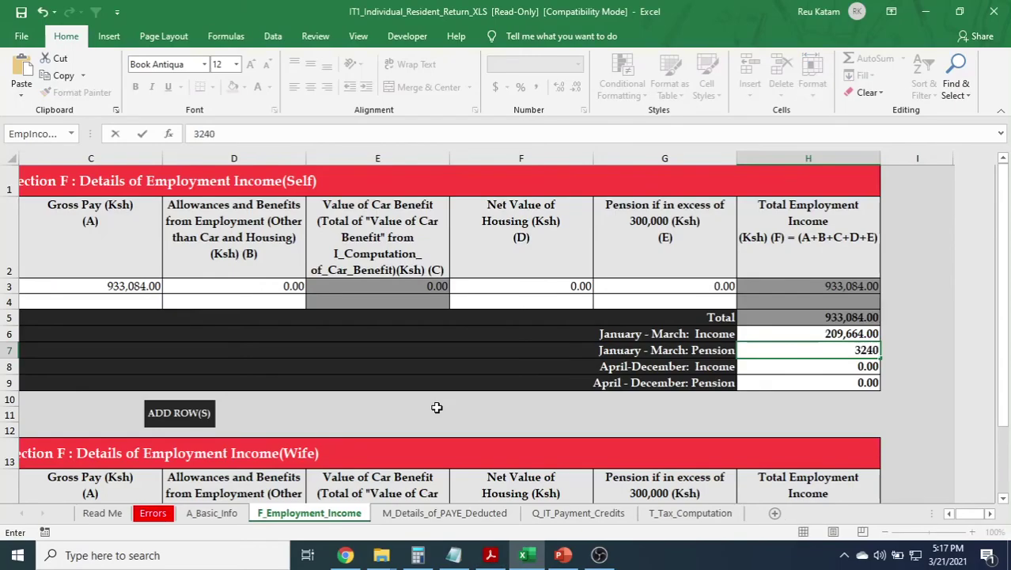
pyautogui.press('Return')
pyautogui.hotkey('alt', 'Tab')
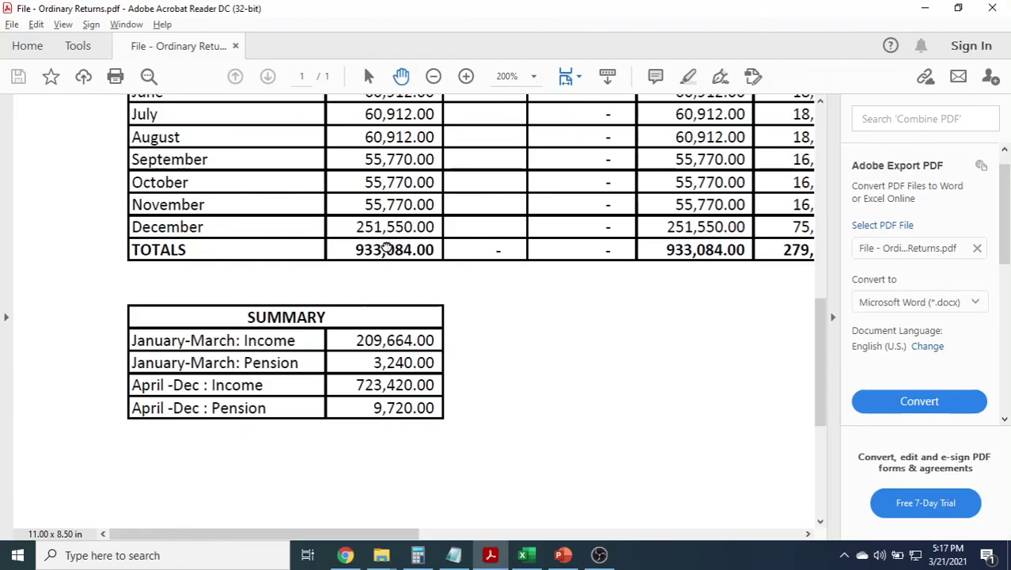
pyautogui.scroll(5, 392, 249)
pyautogui.moveTo(395, 249); pyautogui.dragTo(267, 354)
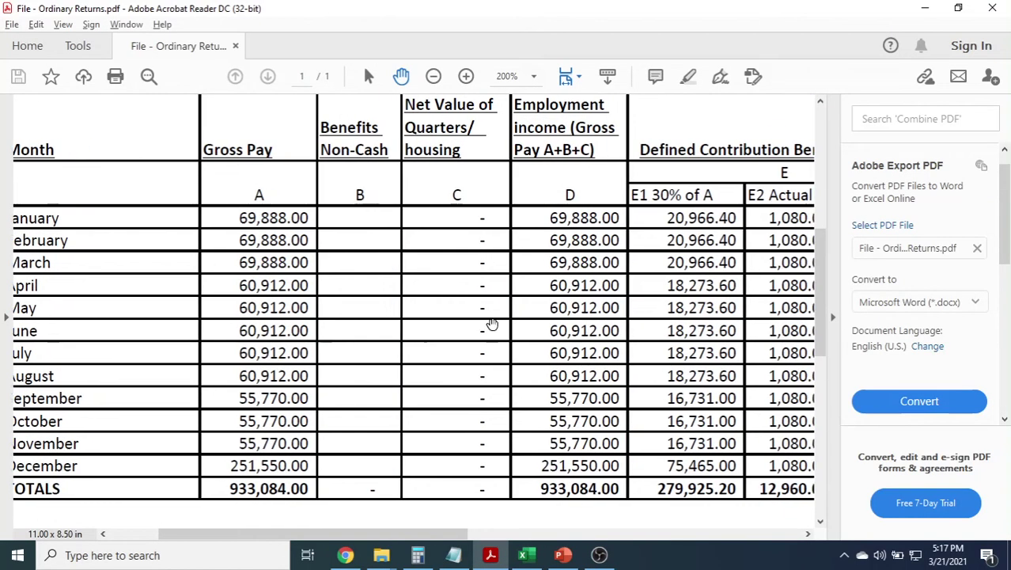
pyautogui.moveTo(492, 323); pyautogui.dragTo(449, 318)
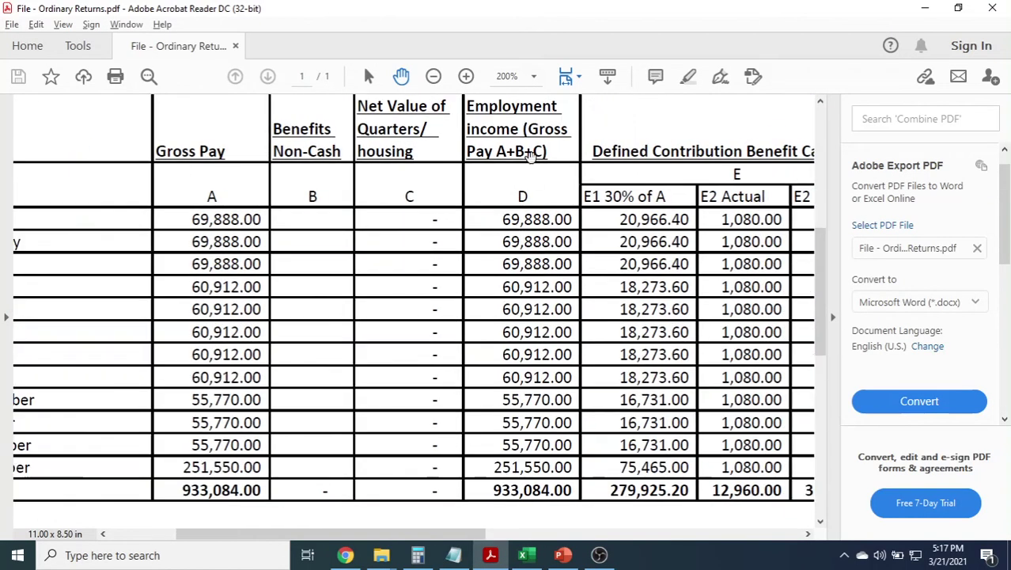
pyautogui.moveTo(524, 196); pyautogui.dragTo(497, 232)
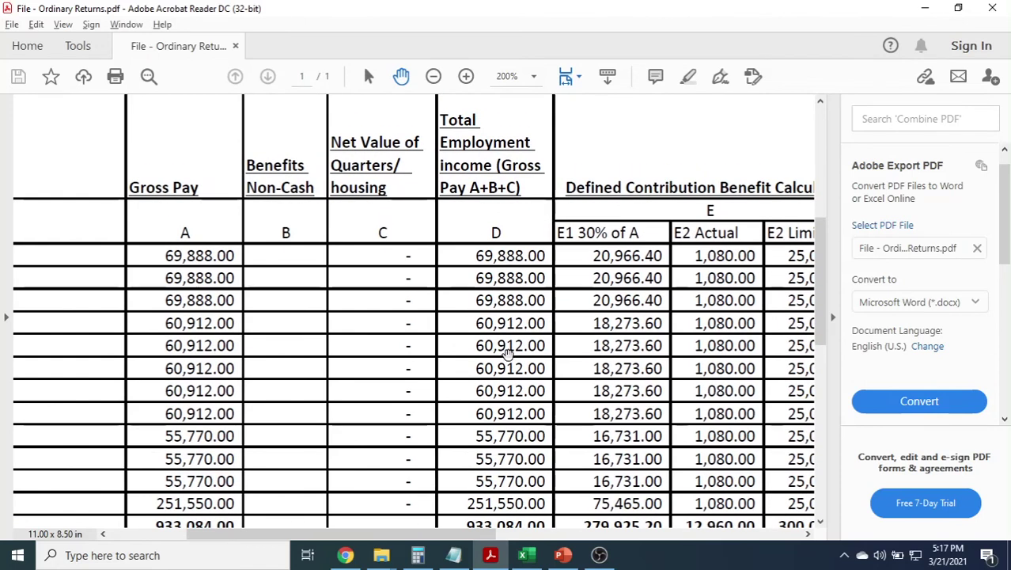
pyautogui.scroll(-1, 507, 348)
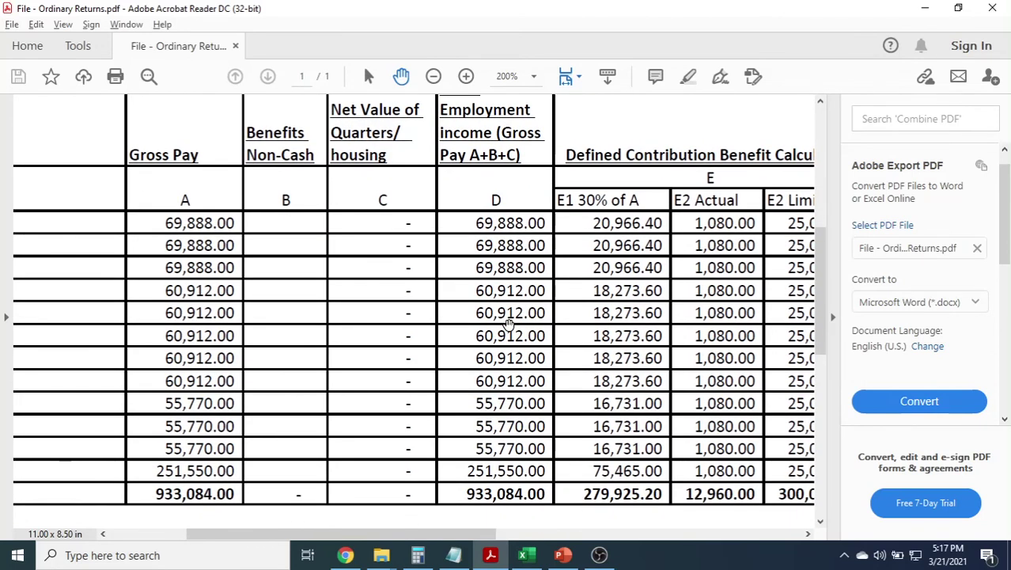
pyautogui.hotkey('alt', 'Tab')
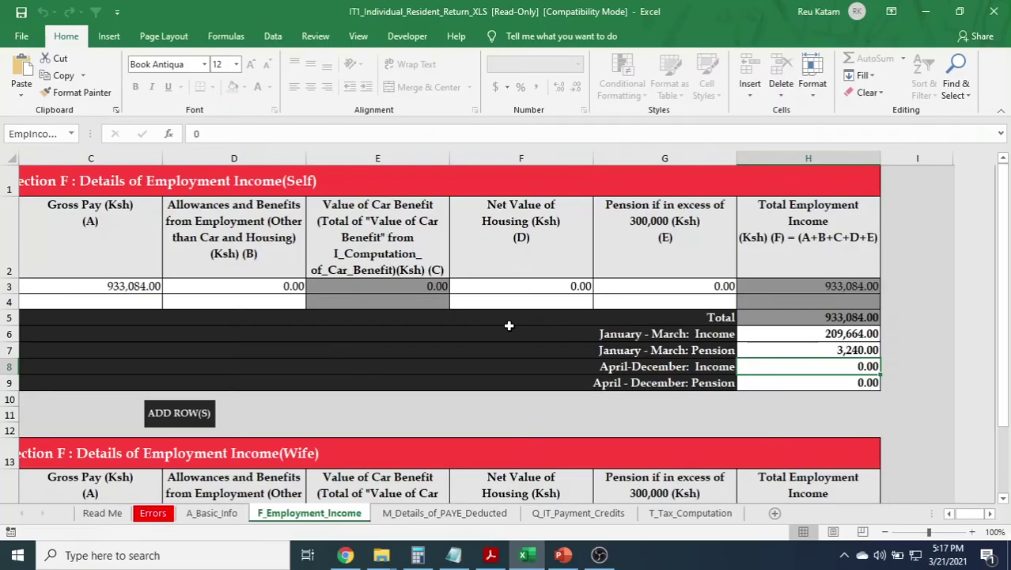
# Enter April–December income of 723,420 in H8 from the PDF summary.
pyautogui.hotkey('alt', 'Tab')
pyautogui.moveTo(498, 310); pyautogui.dragTo(523, 218)
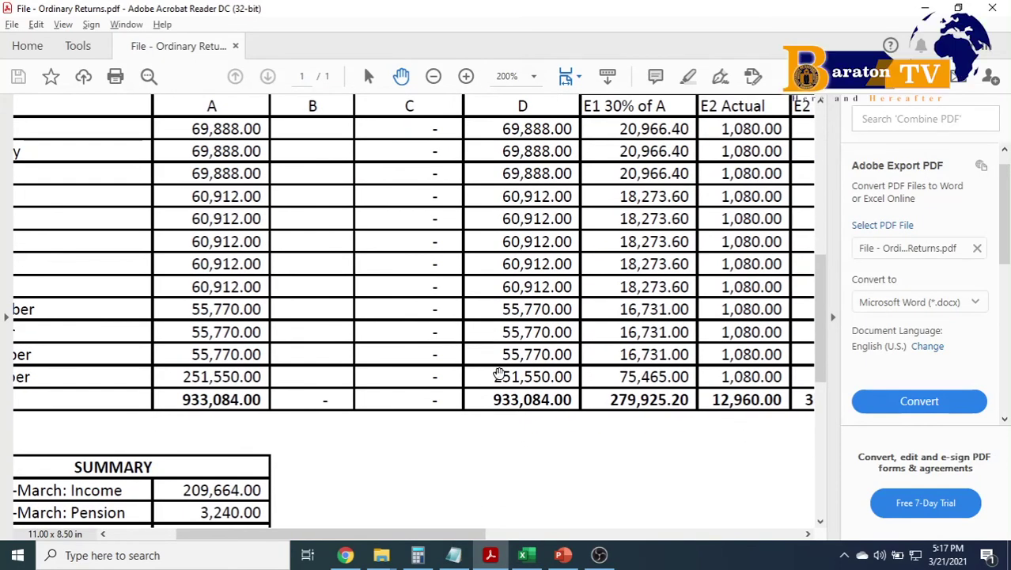
pyautogui.hotkey('alt', 'Tab')
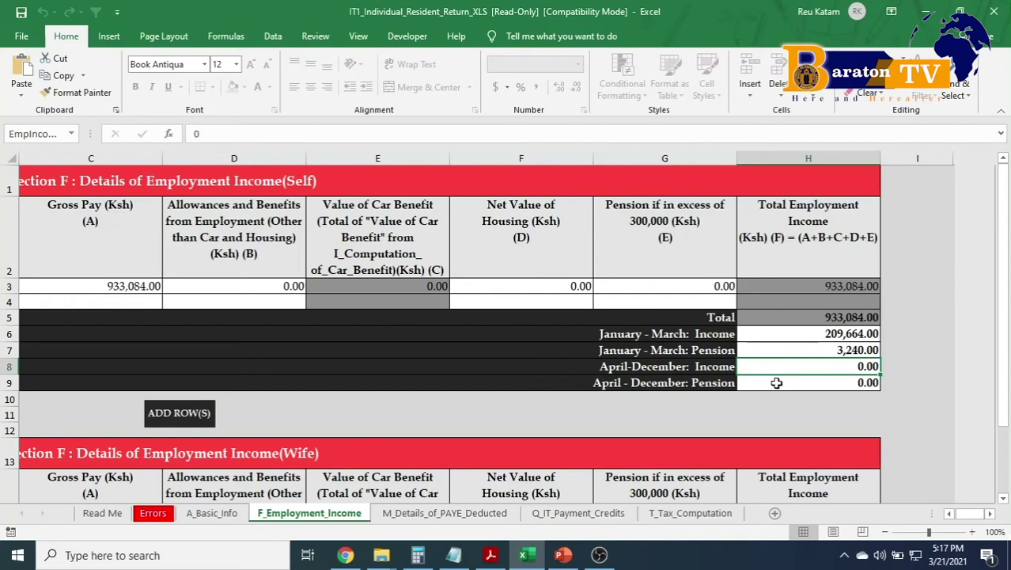
pyautogui.hotkey('alt', 'Tab')
pyautogui.moveTo(368, 353); pyautogui.dragTo(537, 352)
pyautogui.scroll(-2, 554, 311)
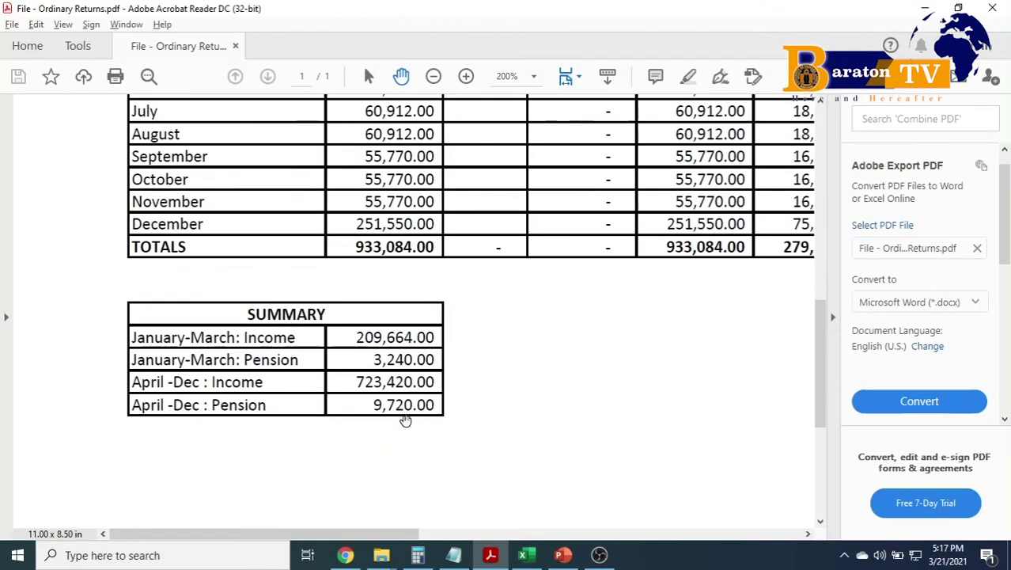
pyautogui.hotkey('alt', 'Tab')
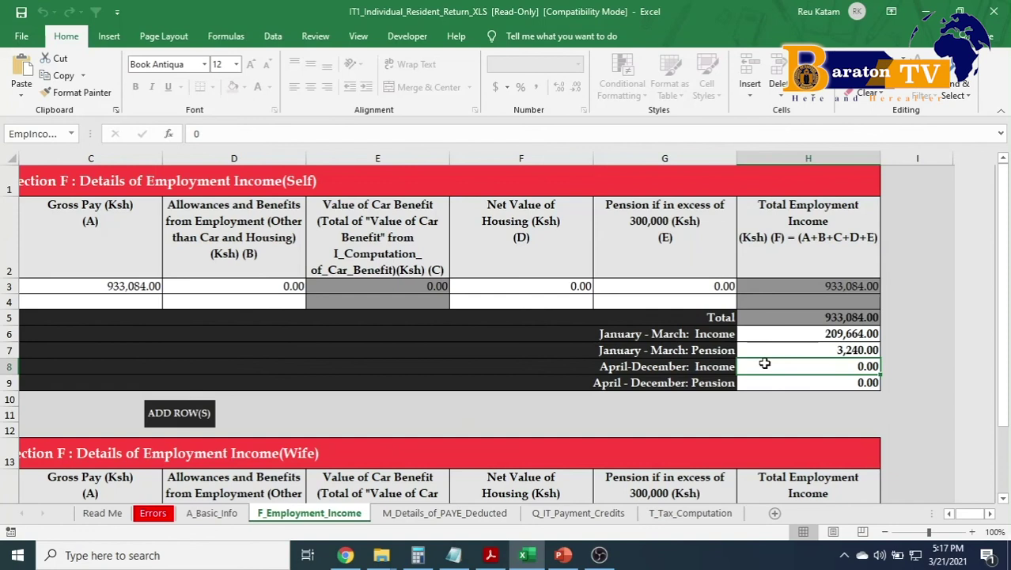
pyautogui.write('723420')
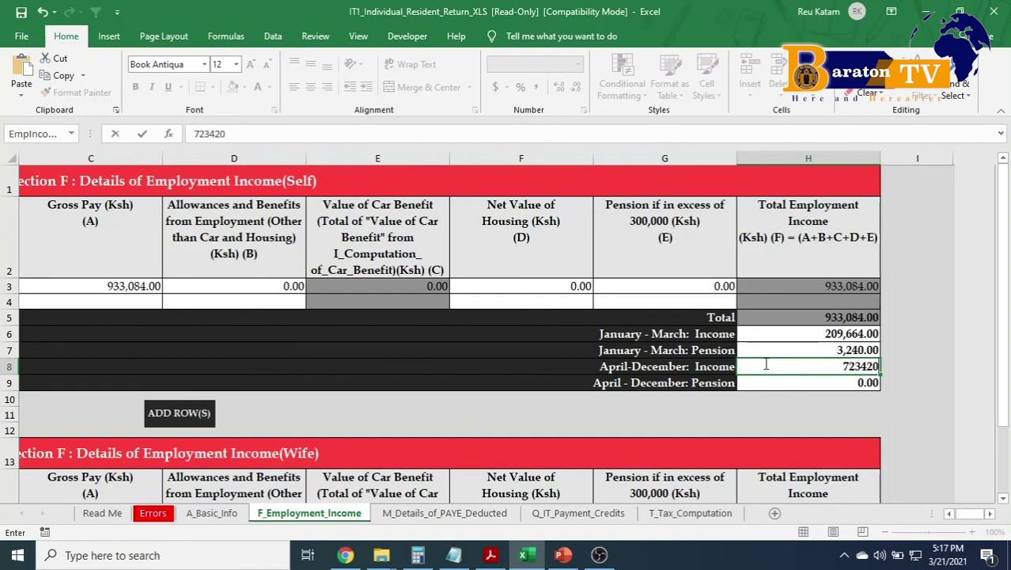
pyautogui.press('Return')
# Enter April–December pension of 9,720 in H9 after checking the PDF summary table.
pyautogui.hotkey('alt', 'Tab')
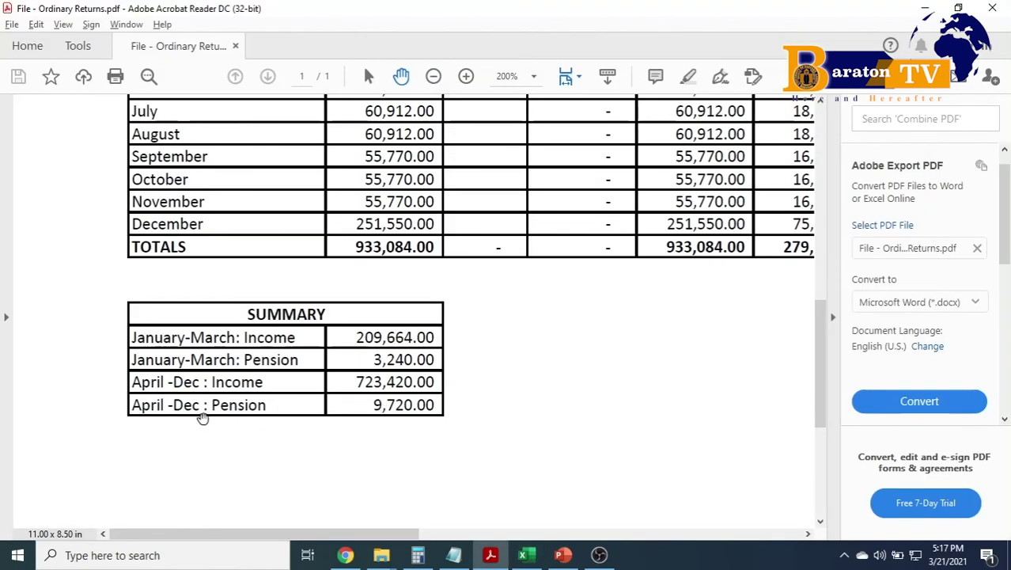
pyautogui.hotkey('alt', 'Tab')
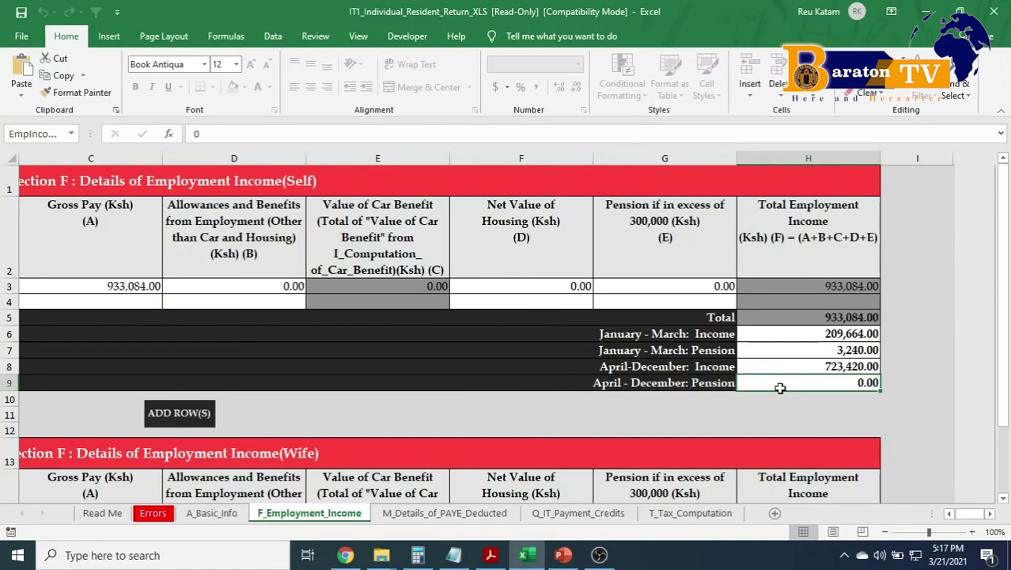
pyautogui.hotkey('alt', 'Tab')
pyautogui.moveTo(633, 332); pyautogui.dragTo(589, 301)
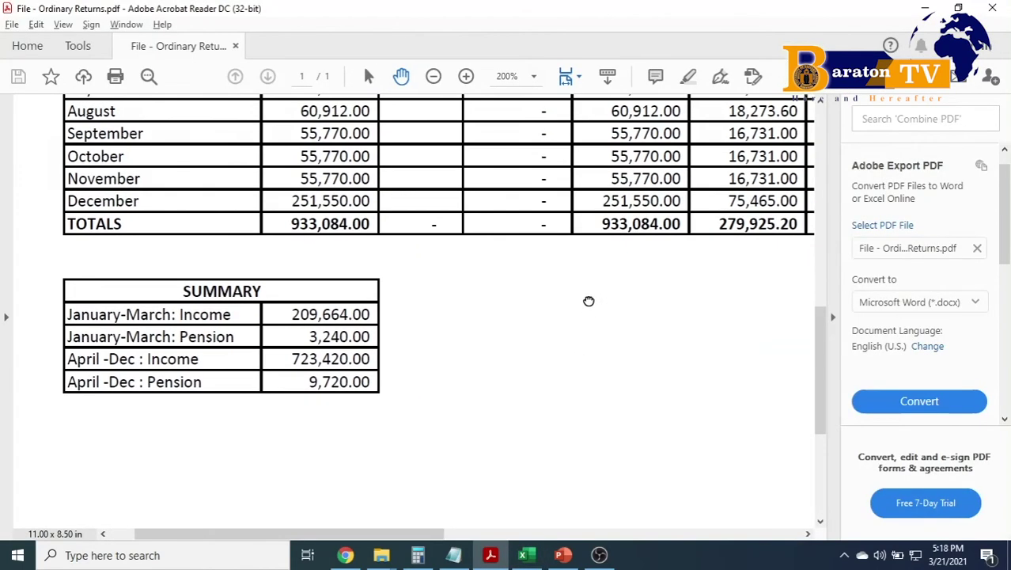
pyautogui.hotkey('alt', 'Tab')
pyautogui.write('9')
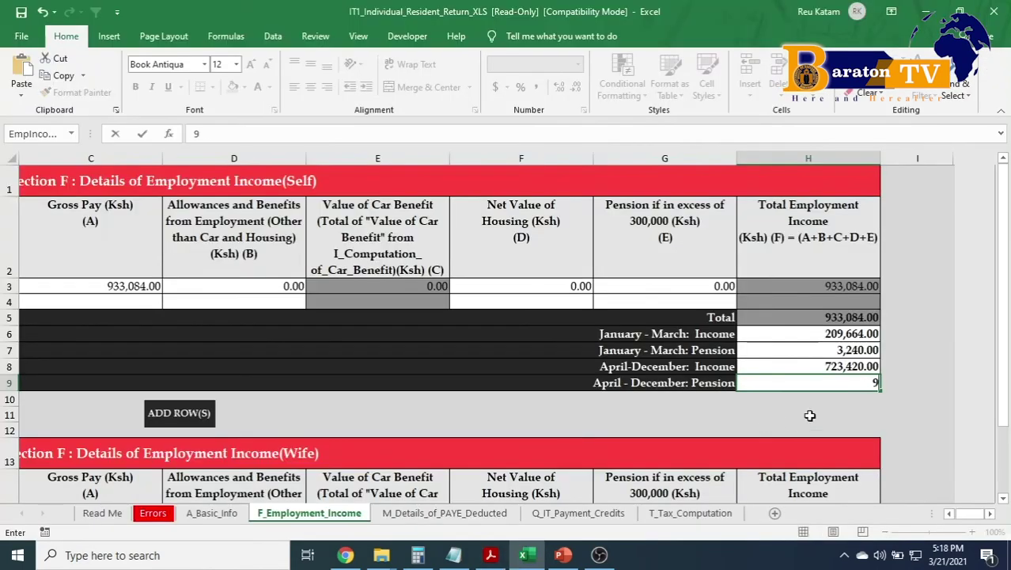
pyautogui.write('720')
pyautogui.press('Return')
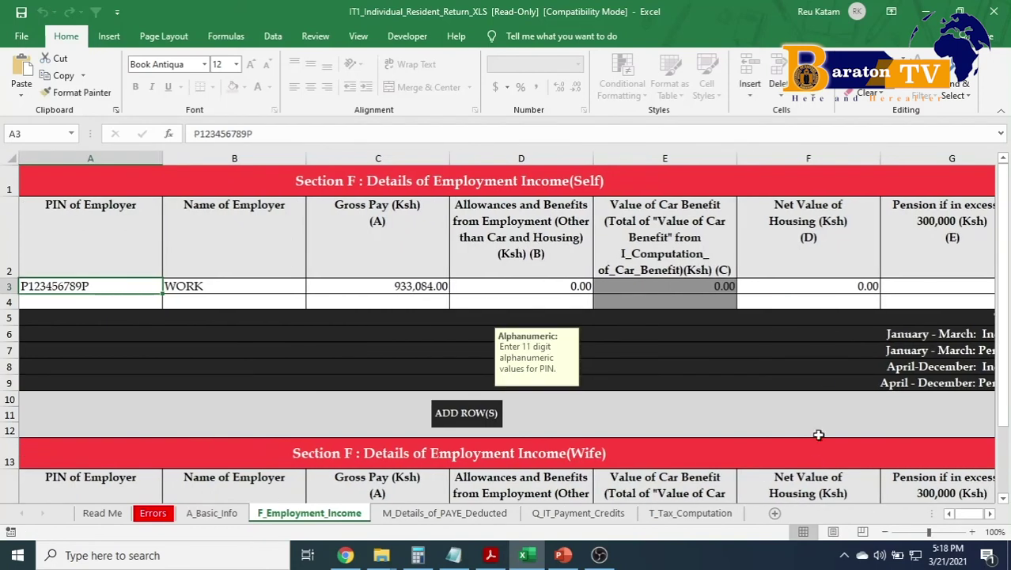
# Check the column H income sums, then go to the M_Details_of_PAYE_Deducted sheet.
pyautogui.click(990, 514)
pyautogui.click(990, 513)
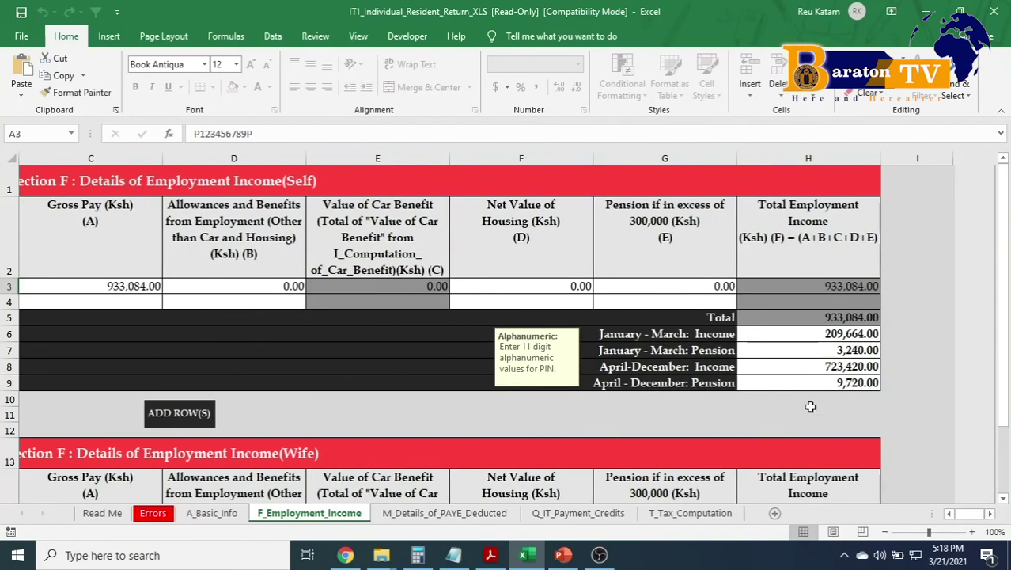
pyautogui.click(831, 334)
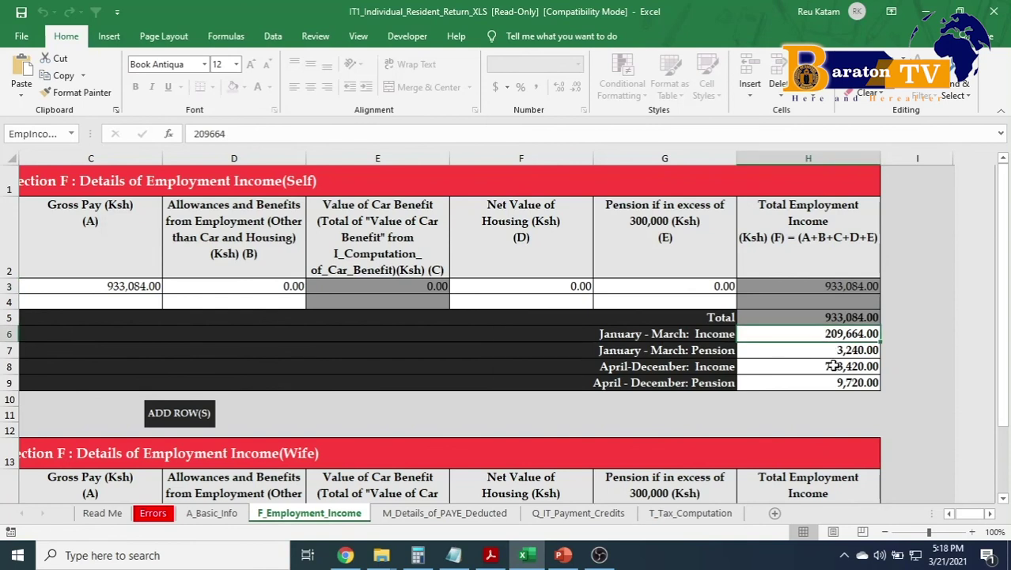
pyautogui.keyDown('ctrl'); pyautogui.click(833, 365); pyautogui.keyUp('ctrl')
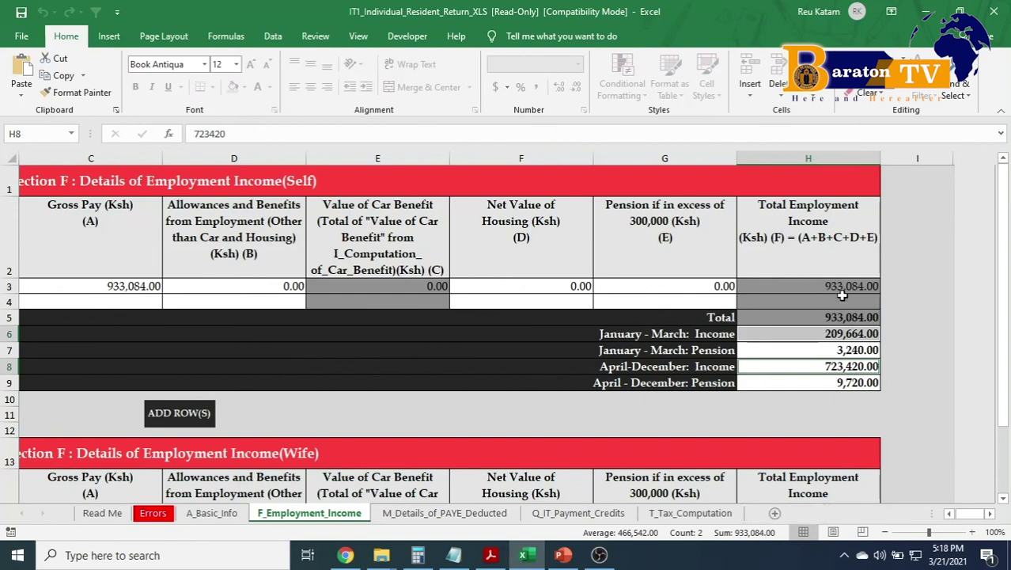
pyautogui.click(804, 333)
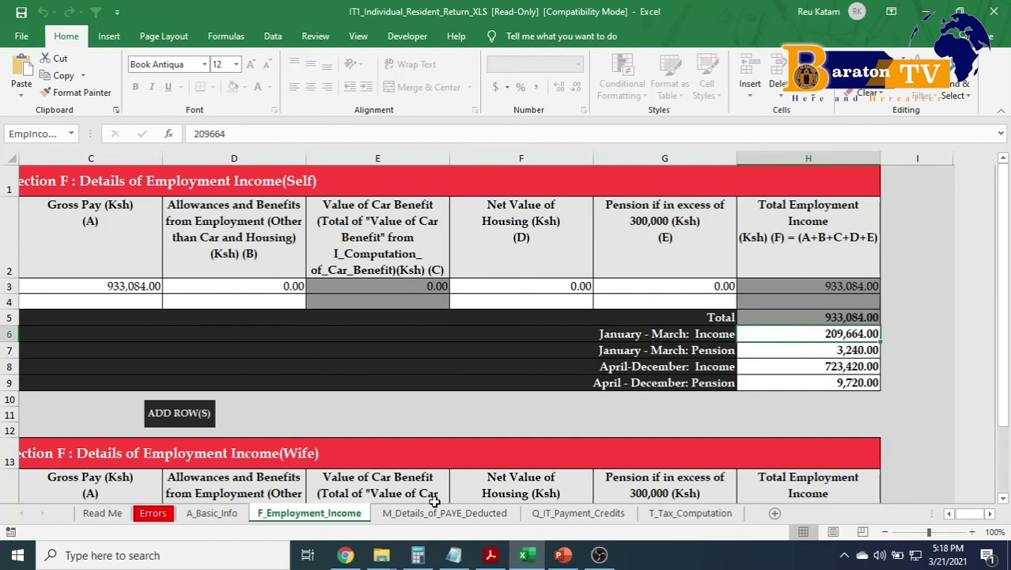
pyautogui.click(444, 513)
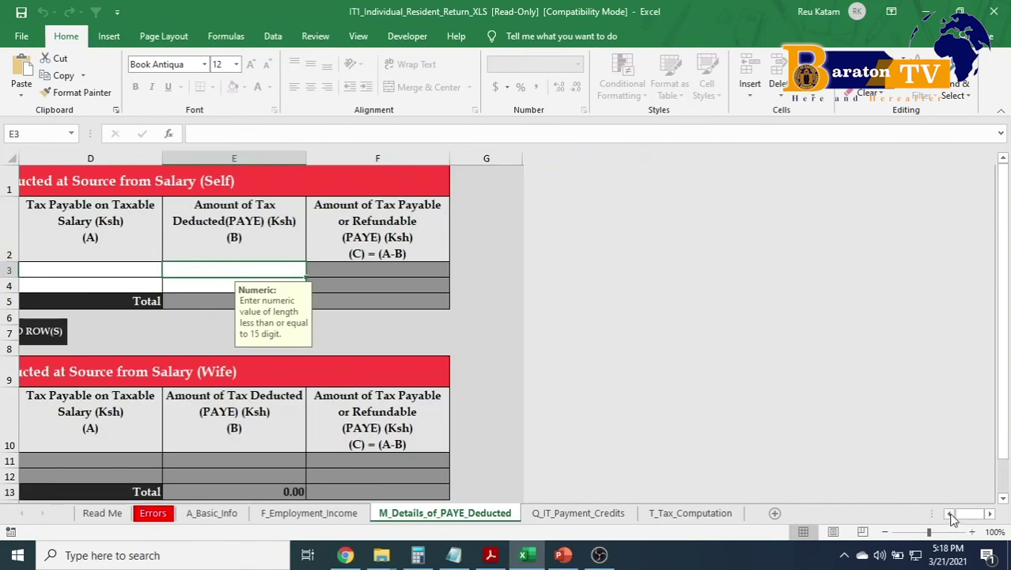
# Choose the employer's PIN from cell A3's dropdown list.
pyautogui.click(950, 513)
pyautogui.click(949, 514)
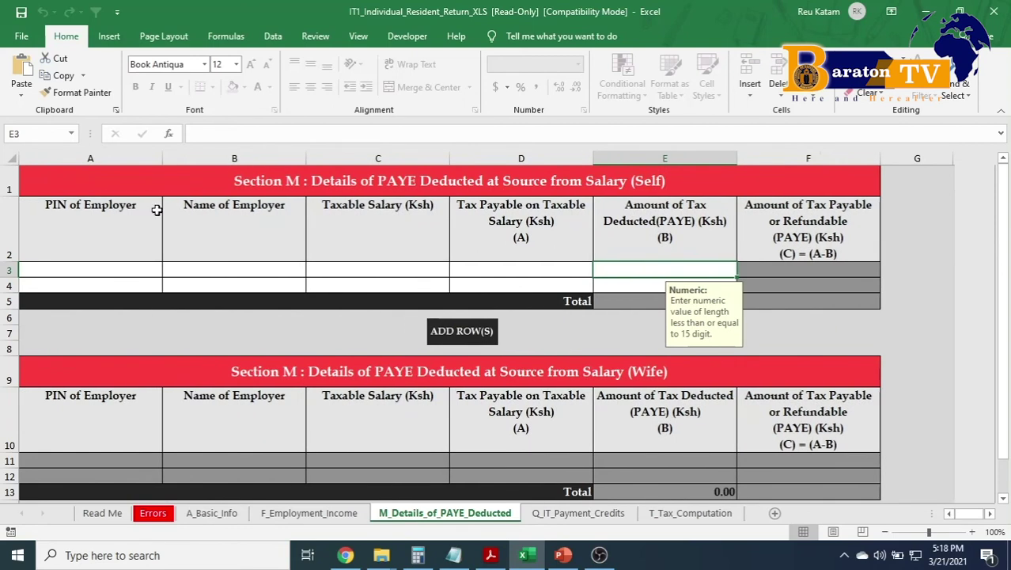
pyautogui.click(101, 267)
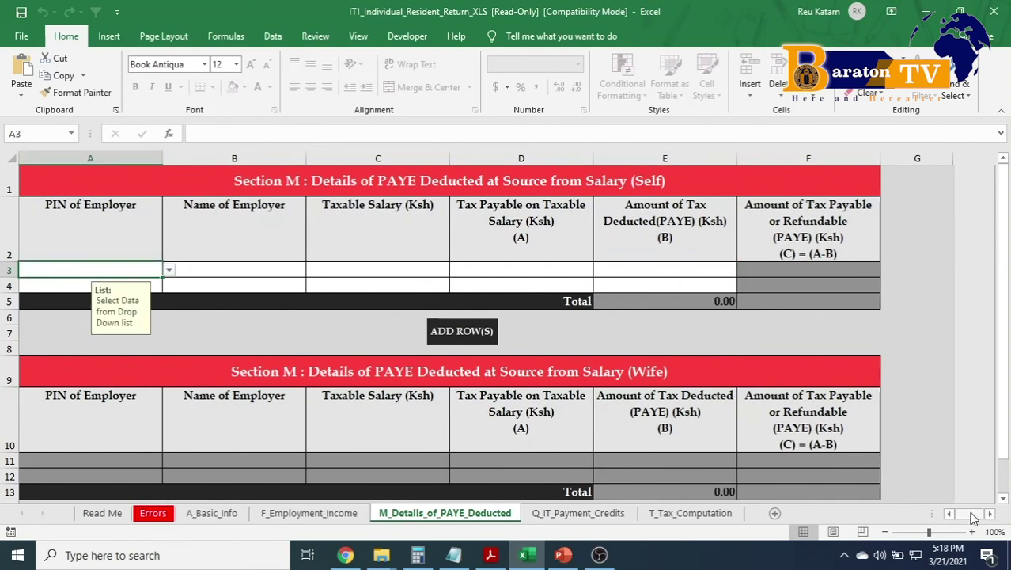
pyautogui.moveTo(974, 516); pyautogui.dragTo(970, 518)
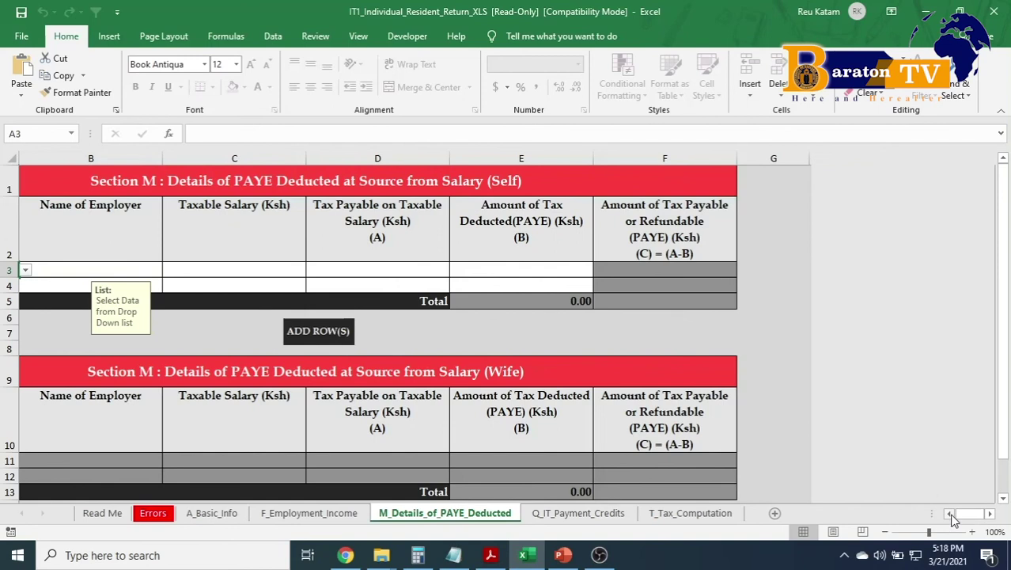
pyautogui.click(952, 515)
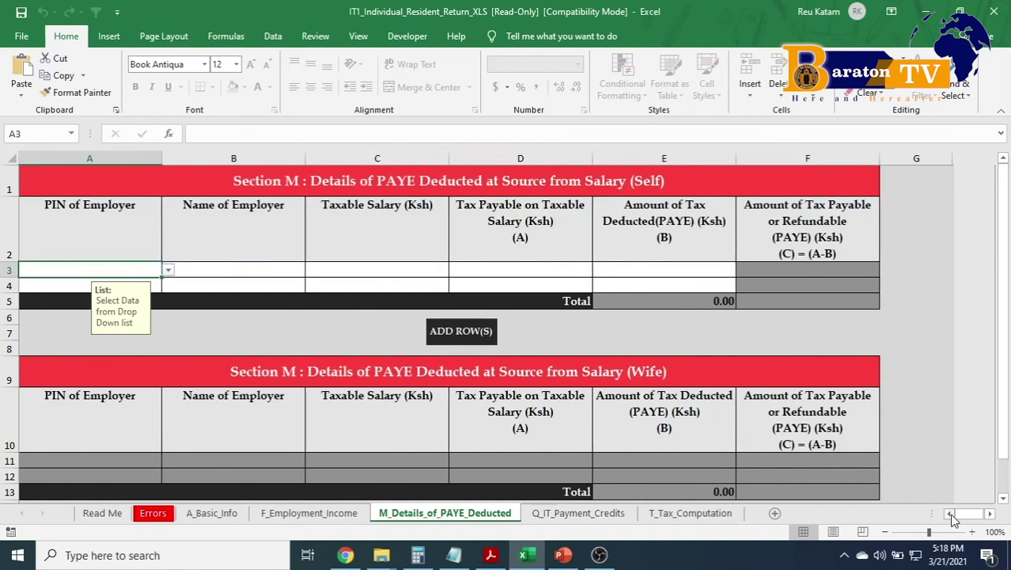
pyautogui.click(169, 270)
pyautogui.click(147, 284)
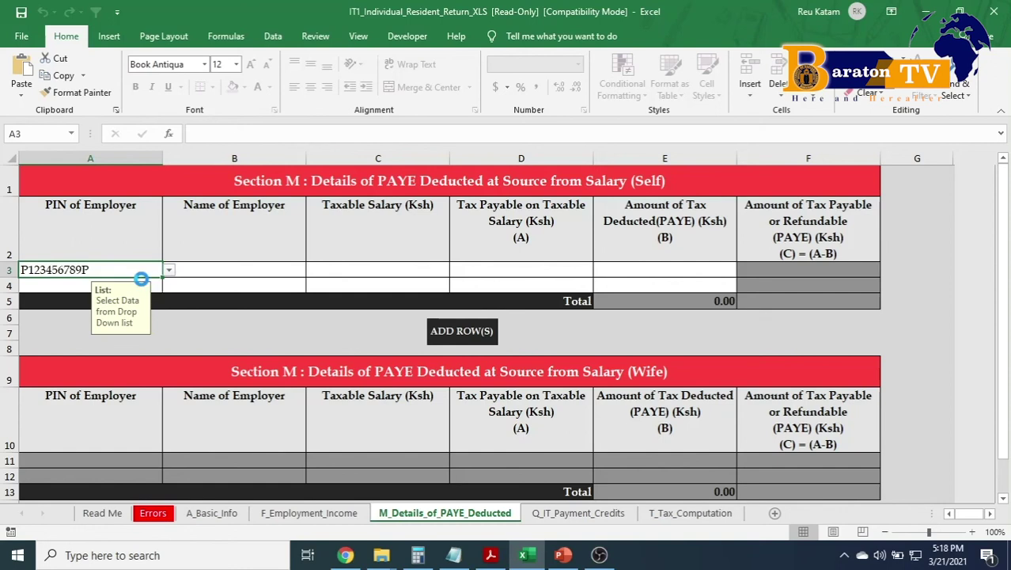
# Enter WORK as the Name of Employer in B3.
pyautogui.click(193, 269)
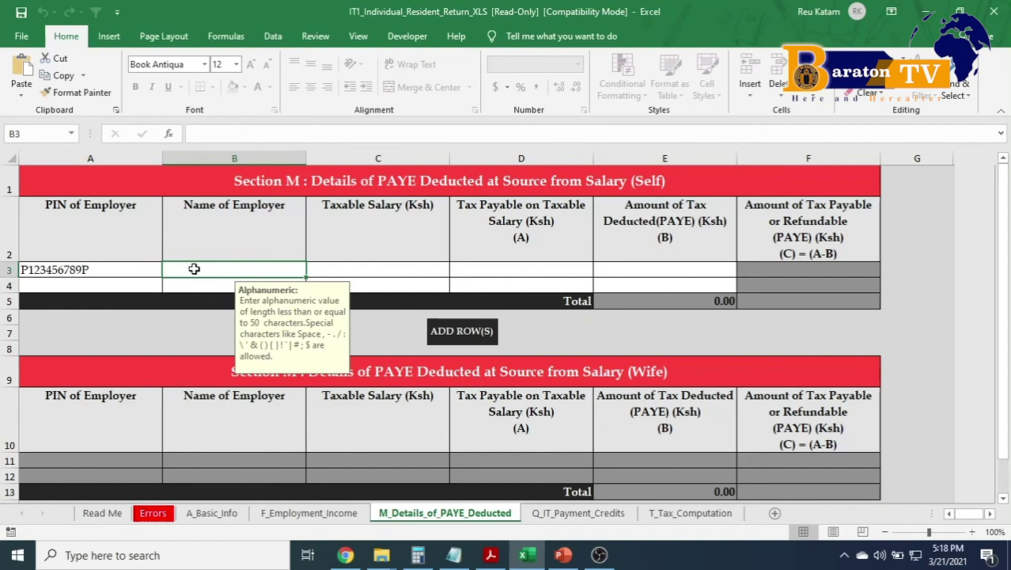
pyautogui.write('WORK')
pyautogui.press('Tab')
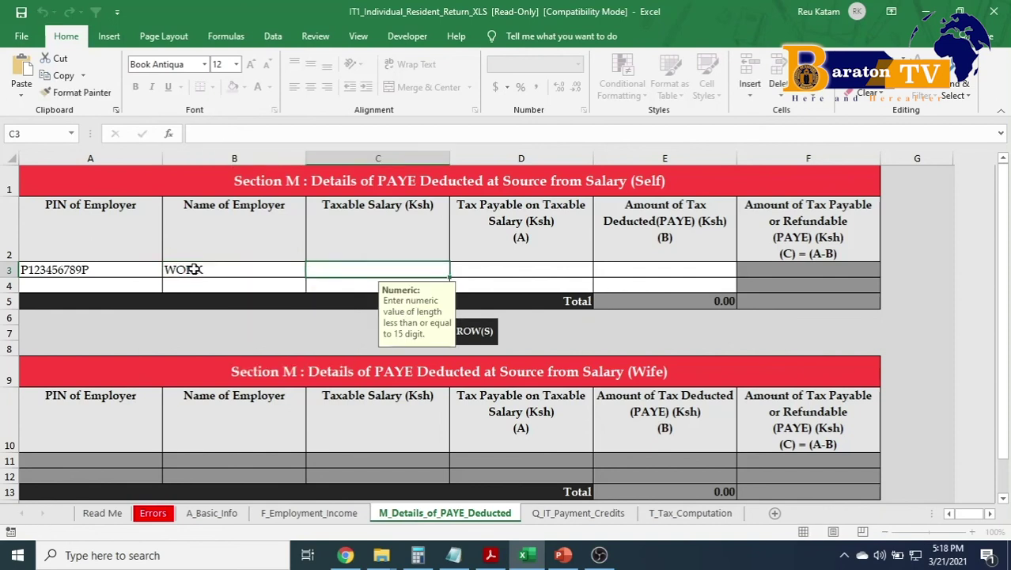
pyautogui.hotkey('alt', 'Tab')
# Scroll the PDF to the Taxable Salary total 920,124.00 and tax deducted 136,818.00.
pyautogui.scroll(3, 324, 304)
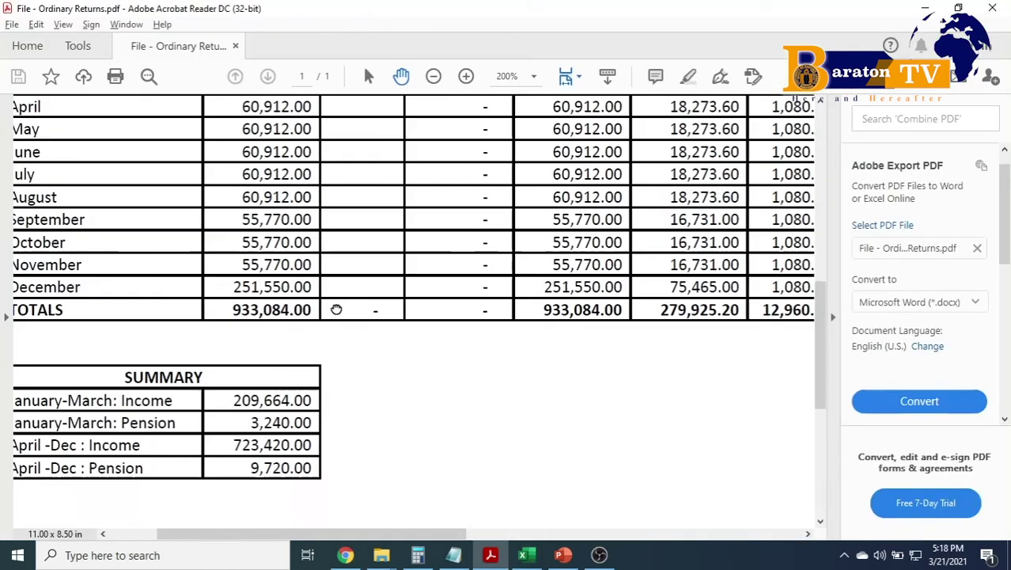
pyautogui.hscroll(5, 344, 332)
pyautogui.scroll(1, 340, 372)
pyautogui.hscroll(6, 356, 364)
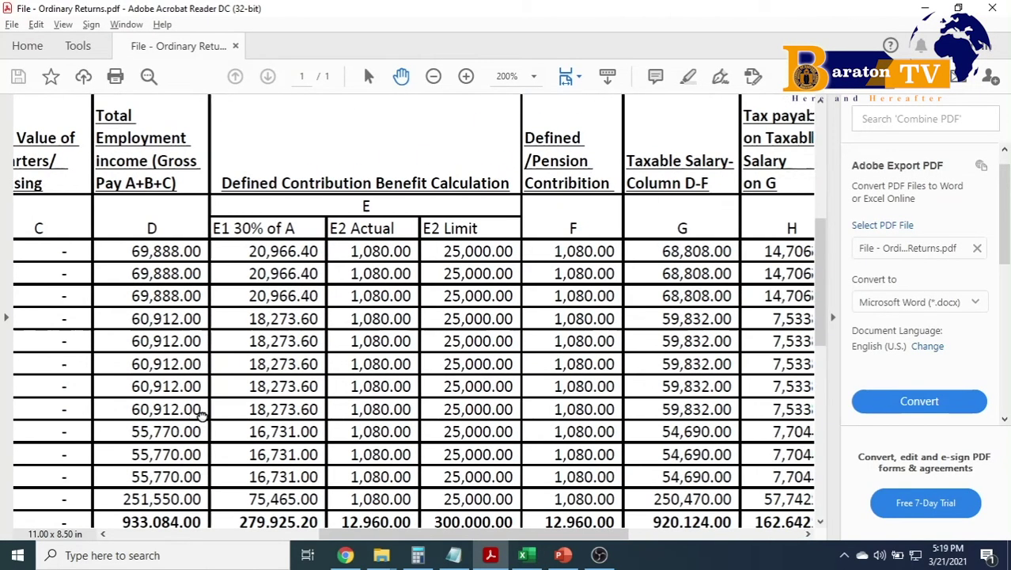
pyautogui.scroll(-1, 357, 332)
pyautogui.hscroll(4, 348, 316)
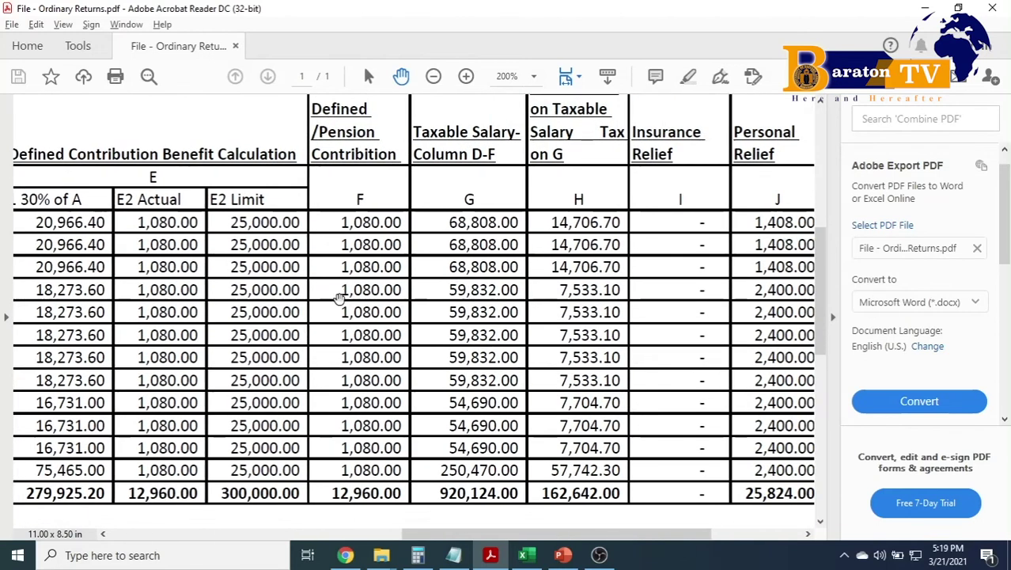
pyautogui.hscroll(2, 427, 287)
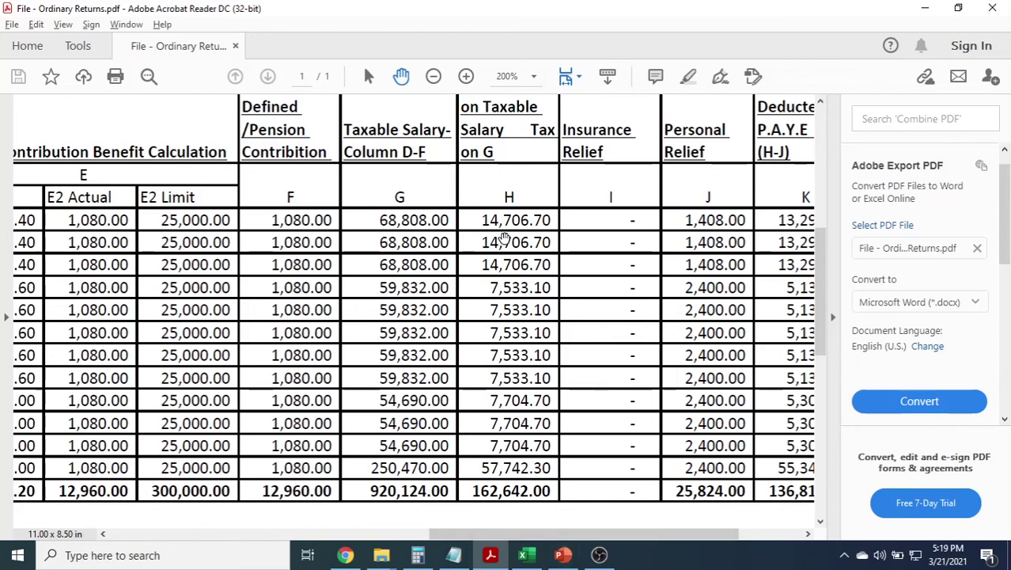
pyautogui.moveTo(503, 237); pyautogui.dragTo(449, 268)
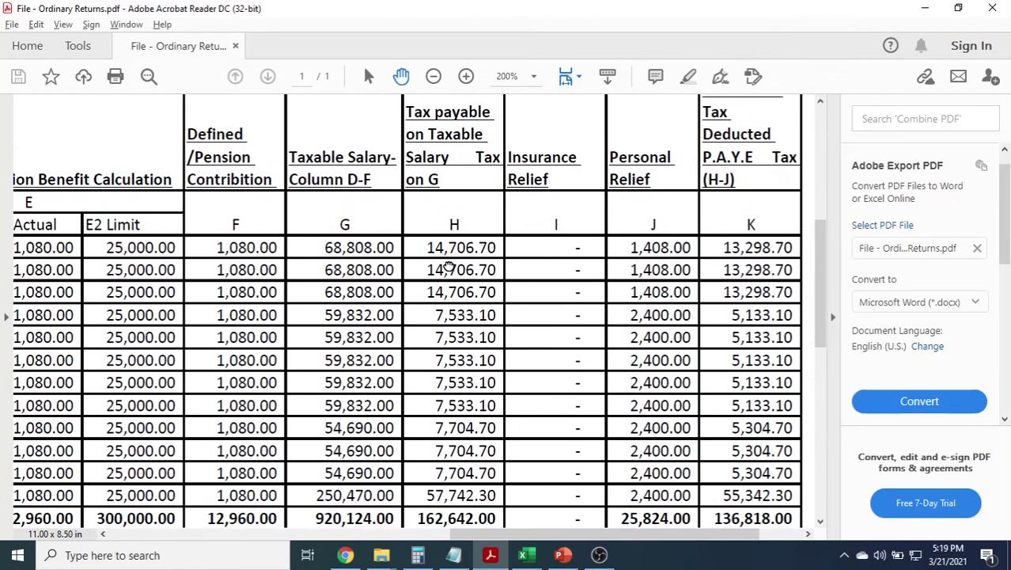
pyautogui.scroll(-3, 449, 267)
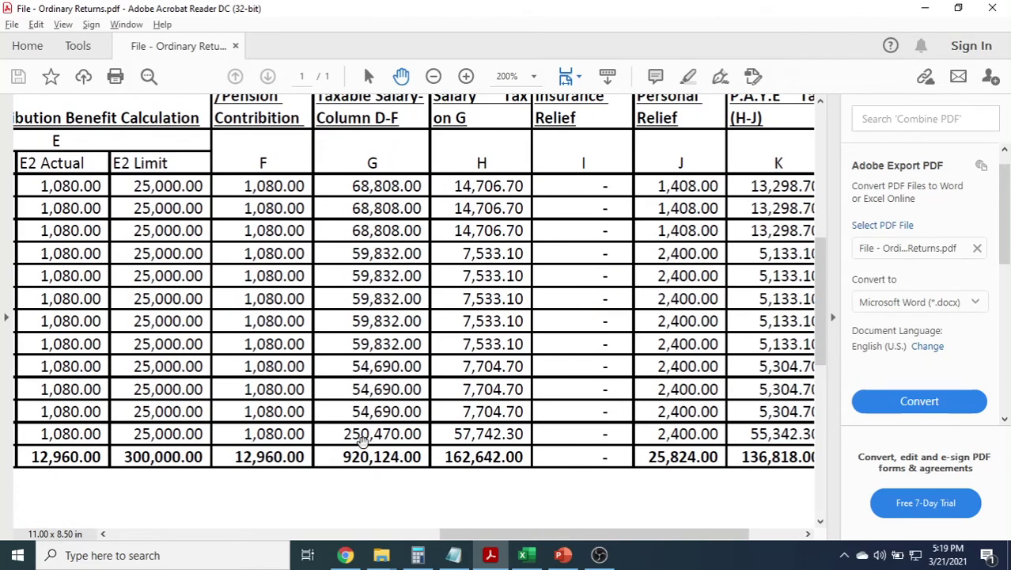
pyautogui.hotkey('alt', 'Tab')
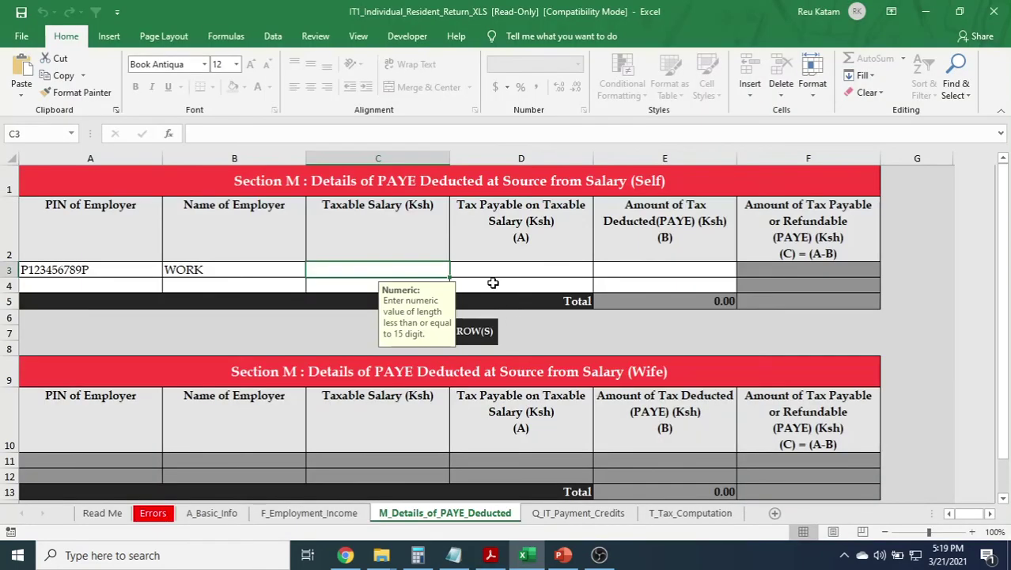
# Enter taxable salary of 920,124 in the PAYE row.
pyautogui.write('920,124')
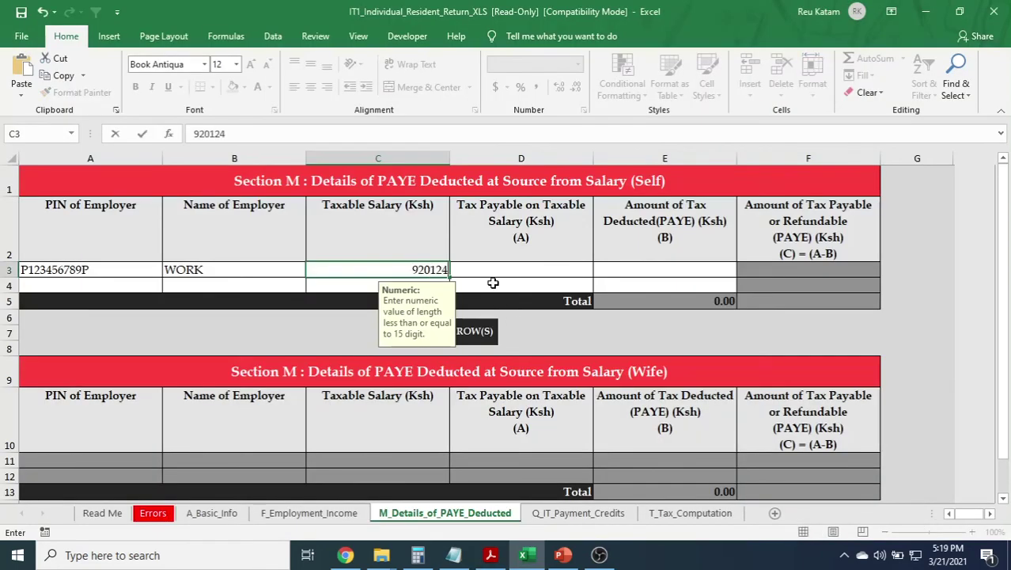
pyautogui.press('Tab')
pyautogui.hotkey('alt', 'Tab')
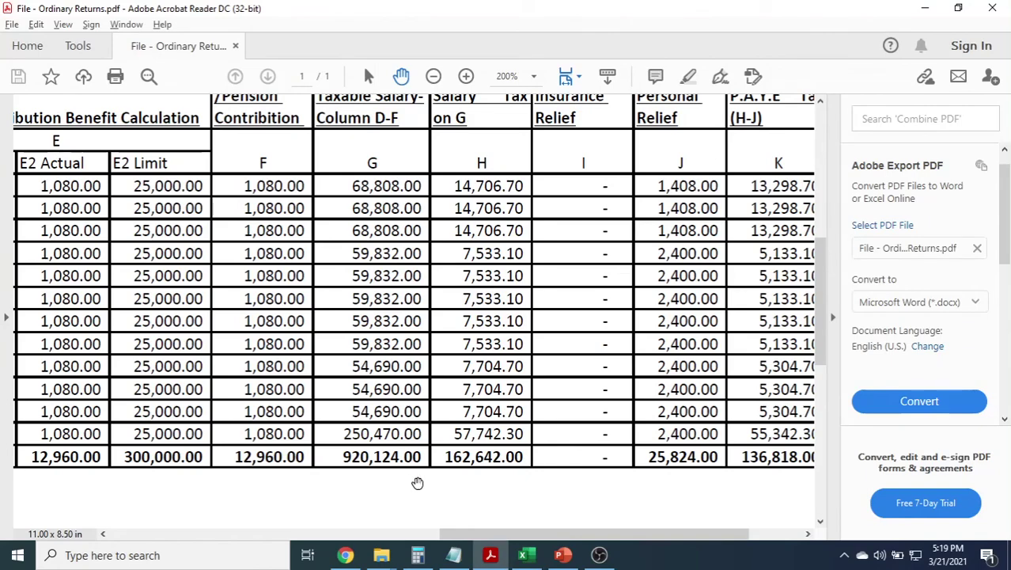
pyautogui.hotkey('alt', 'Tab')
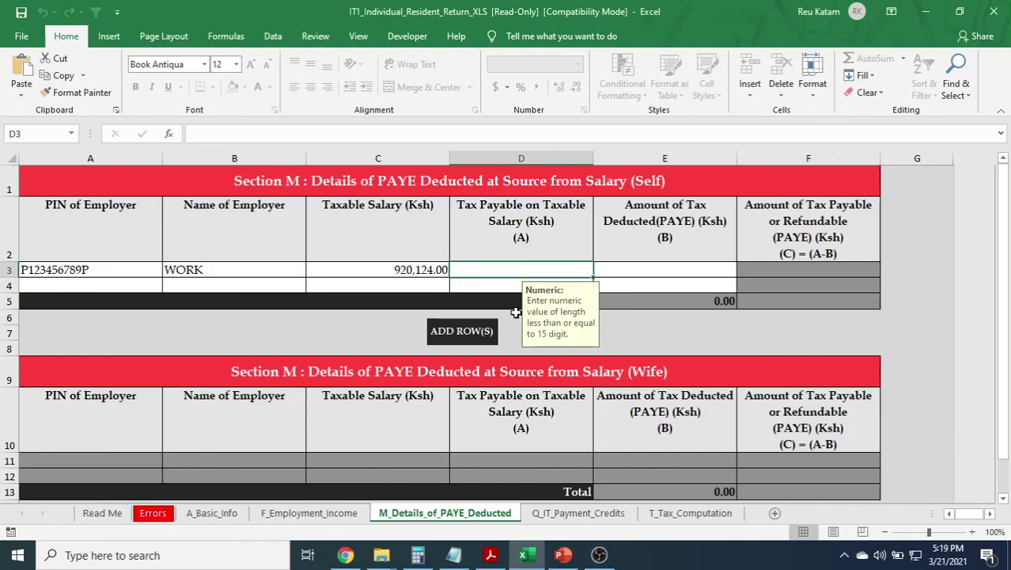
# Complete tax payable on taxable salary as 162,642 in D3, then view the PDF's tax deducted column.
pyautogui.hotkey('alt', 'Tab')
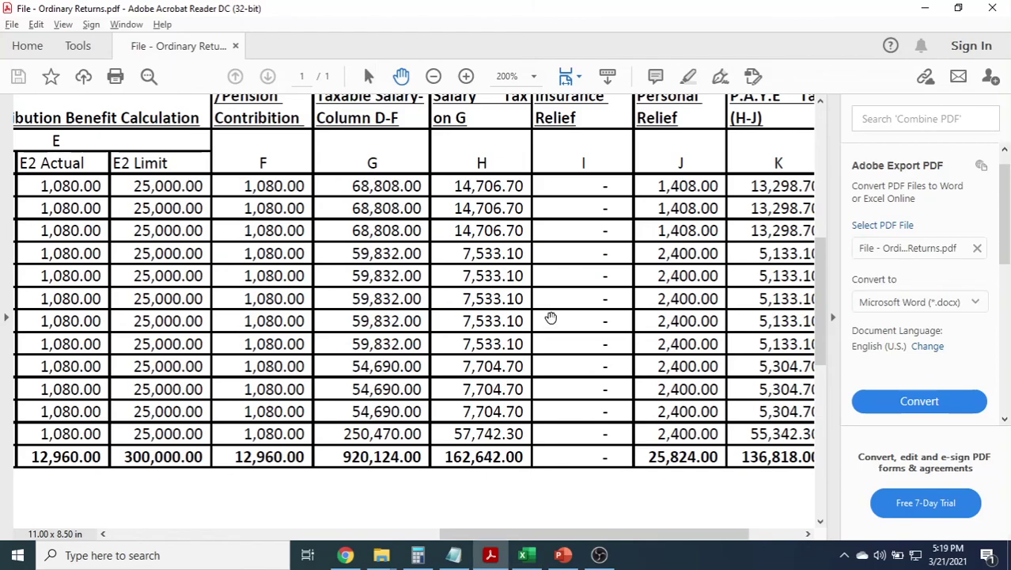
pyautogui.moveTo(550, 318); pyautogui.dragTo(452, 350)
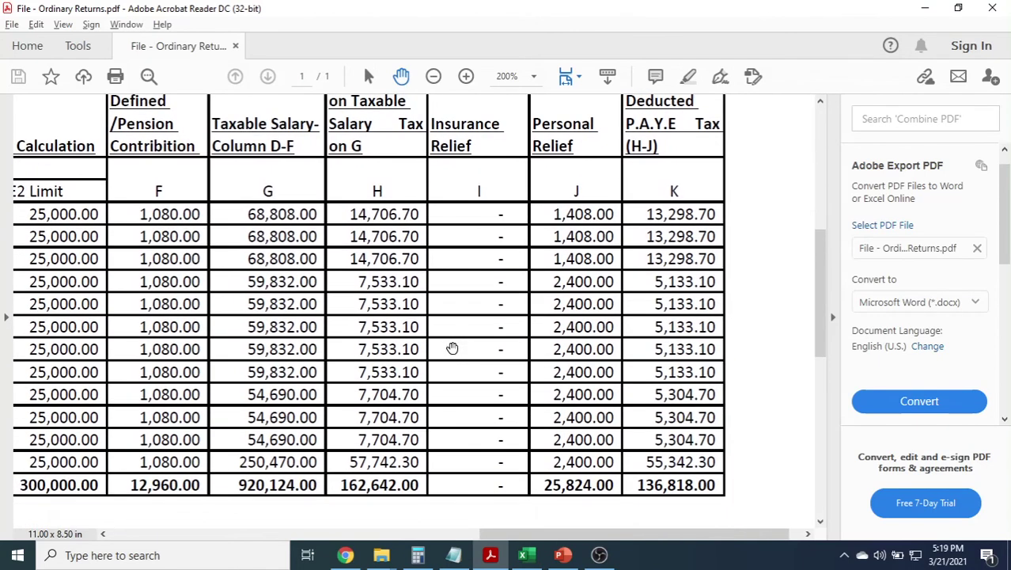
pyautogui.hotkey('alt', 'Tab')
pyautogui.hotkey('alt', 'Tab')
pyautogui.hotkey('alt', 'Tab')
pyautogui.write('642')
pyautogui.press('Tab')
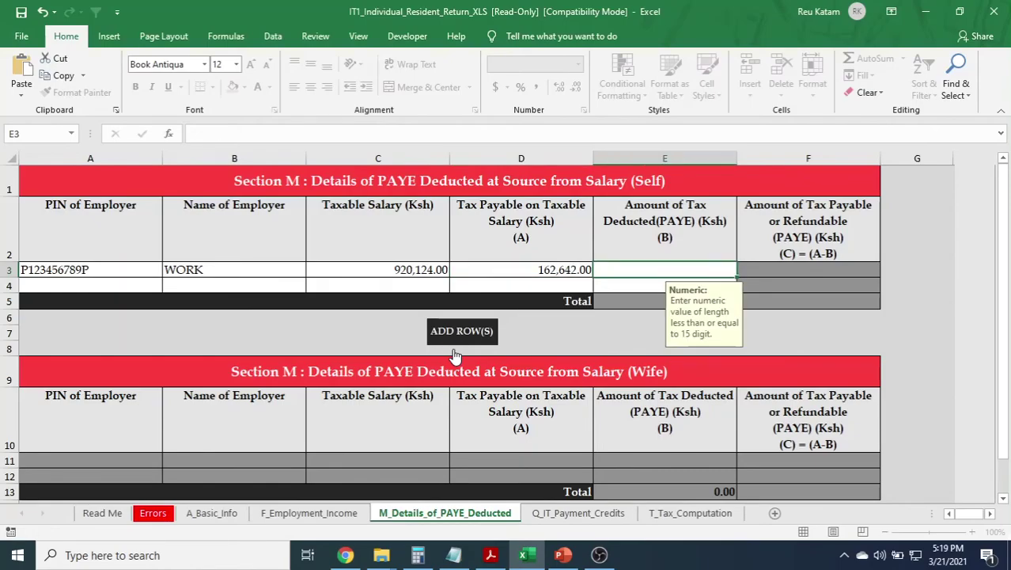
pyautogui.hotkey('alt', 'Tab')
pyautogui.hotkey('alt', 'Tab')
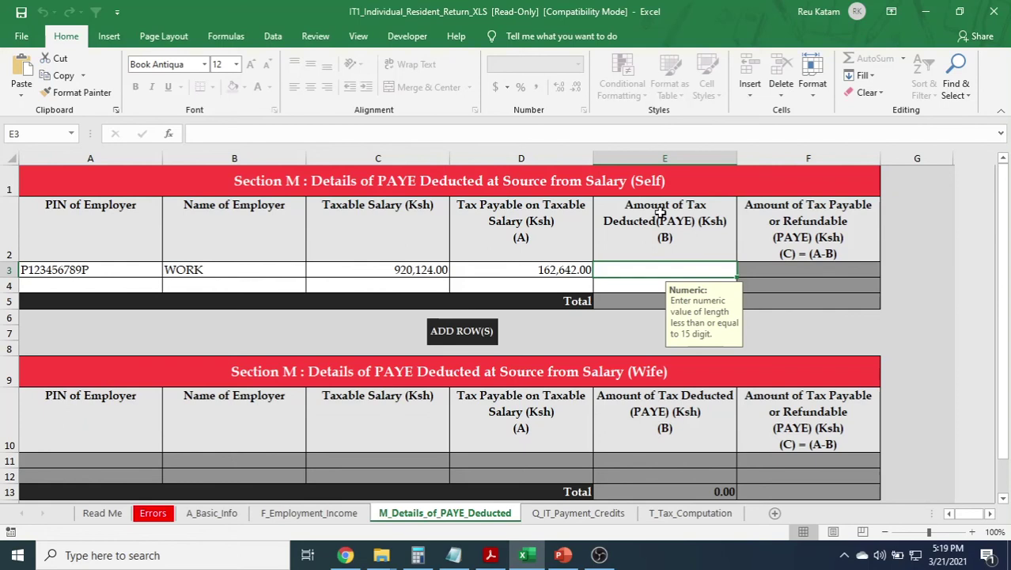
pyautogui.hotkey('alt', 'Tab')
pyautogui.moveTo(639, 300); pyautogui.dragTo(623, 285)
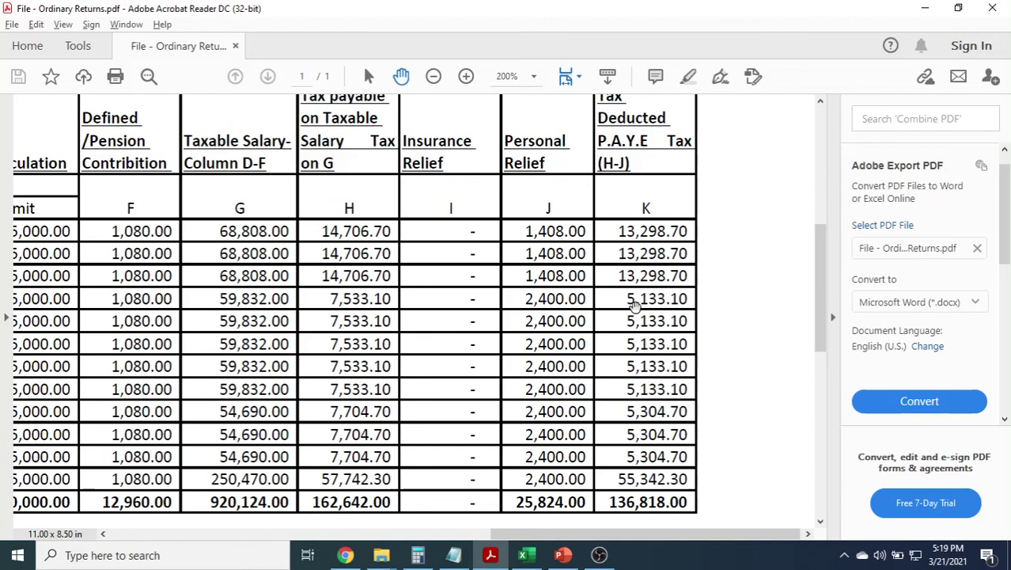
pyautogui.scroll(-1, 639, 344)
# Enter 136,818 as tax deducted in E3 and compare with the PDF totals row.
pyautogui.hotkey('alt', 'Tab')
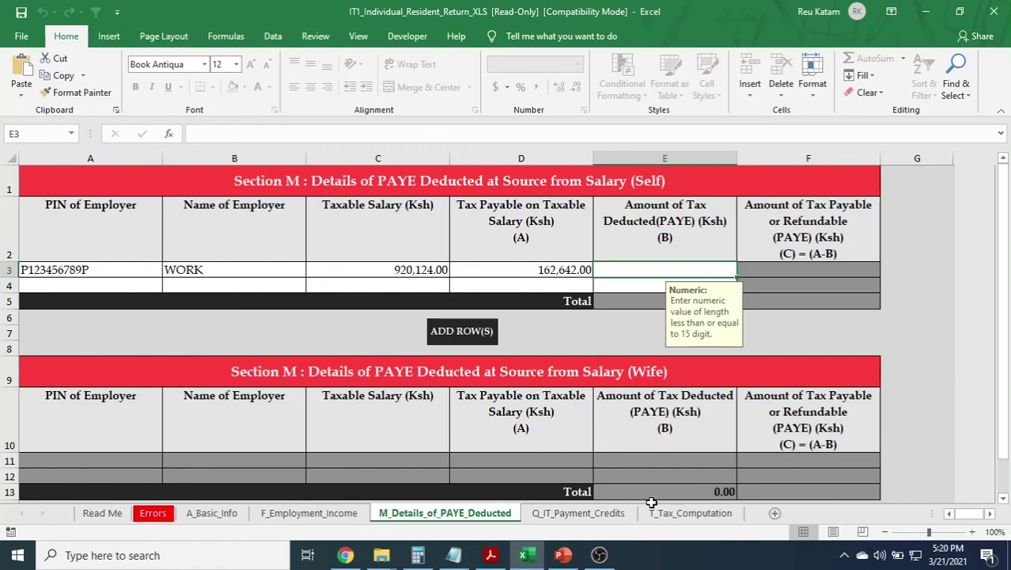
pyautogui.write('136818')
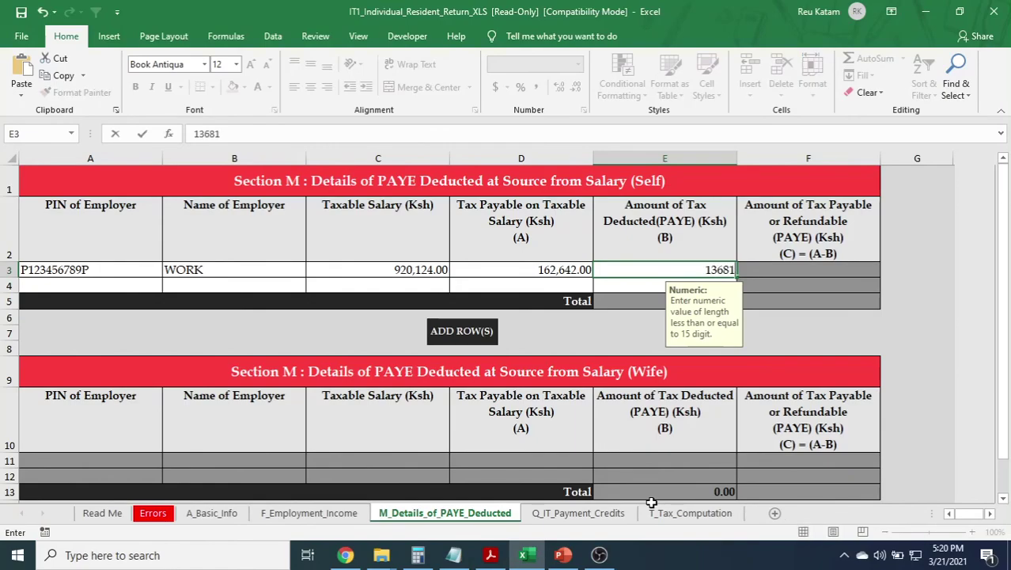
pyautogui.press('Tab')
pyautogui.hotkey('alt', 'Tab')
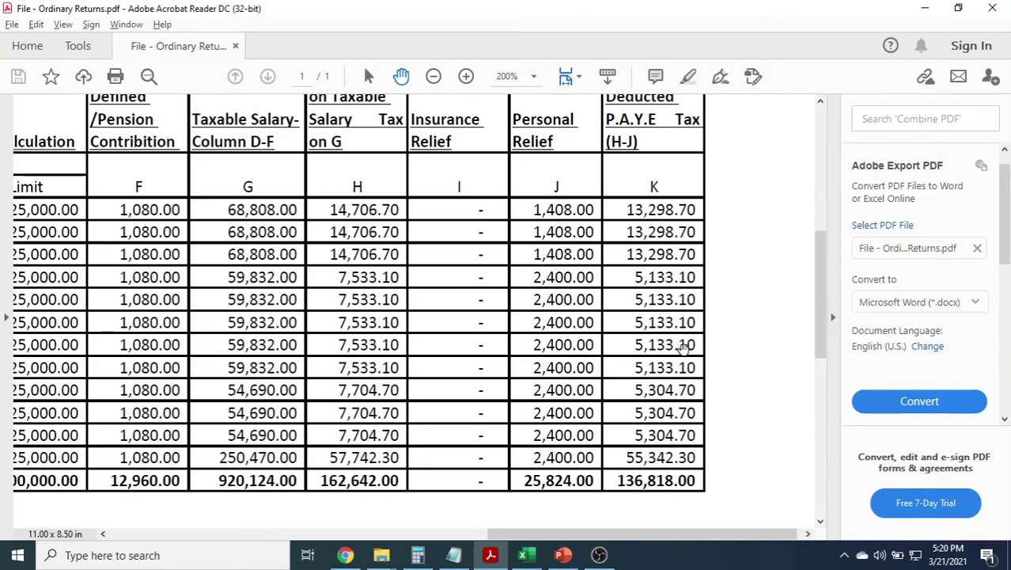
pyautogui.scroll(-1, 644, 342)
pyautogui.scroll(2, 645, 342)
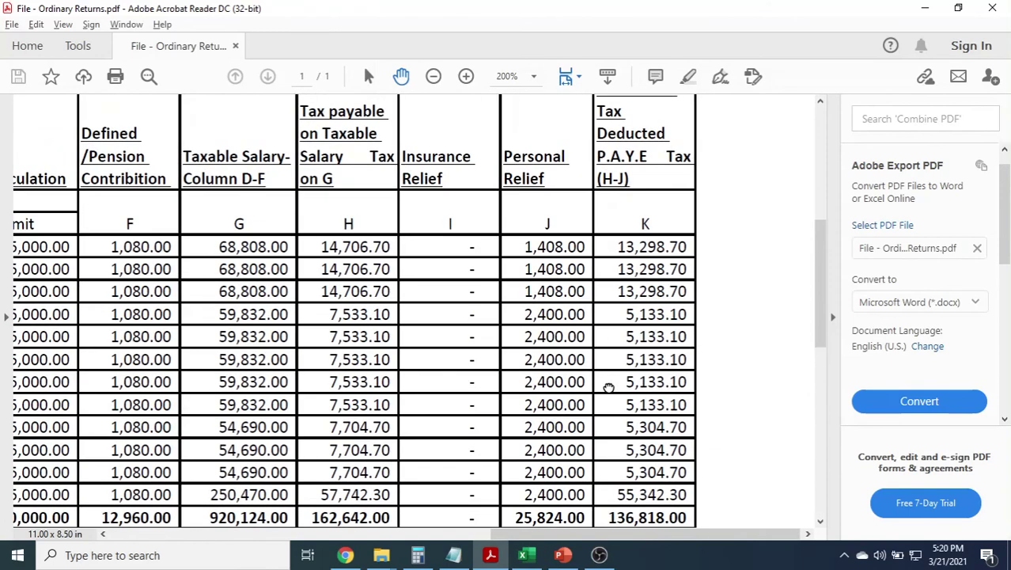
pyautogui.hotkey('alt', 'Tab')
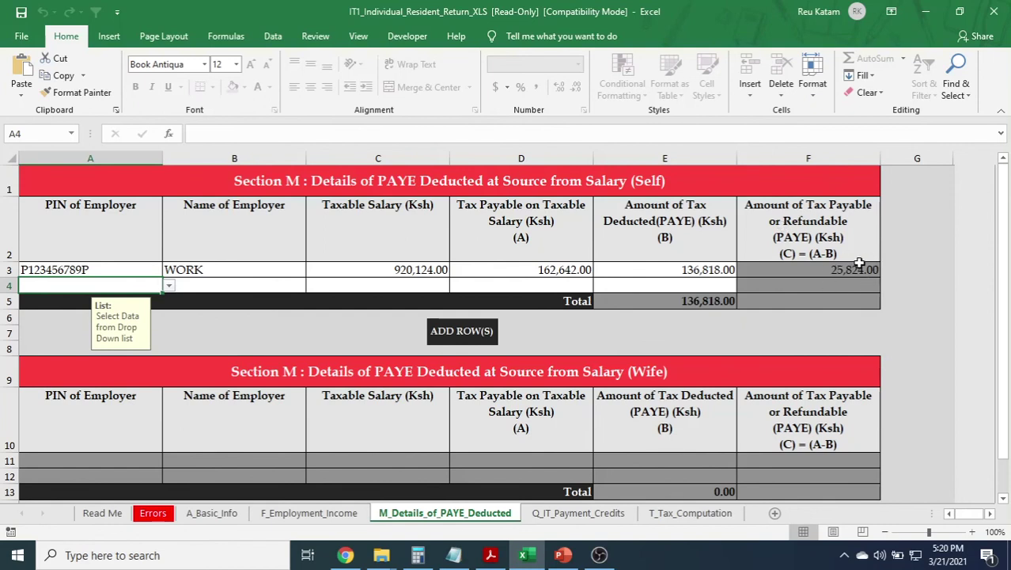
pyautogui.hotkey('alt', 'Tab')
pyautogui.moveTo(615, 423); pyautogui.dragTo(616, 401)
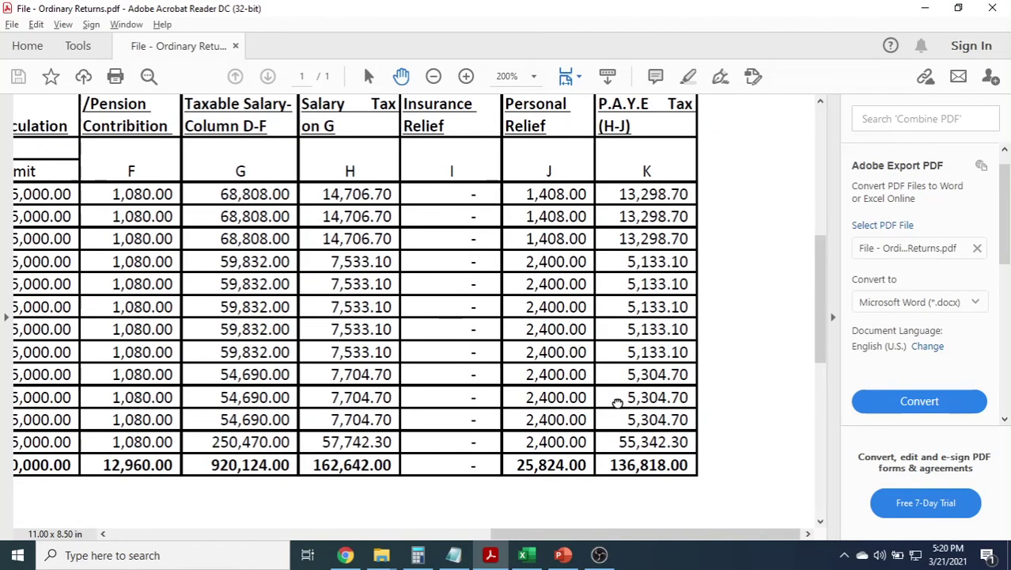
pyautogui.scroll(1, 618, 401)
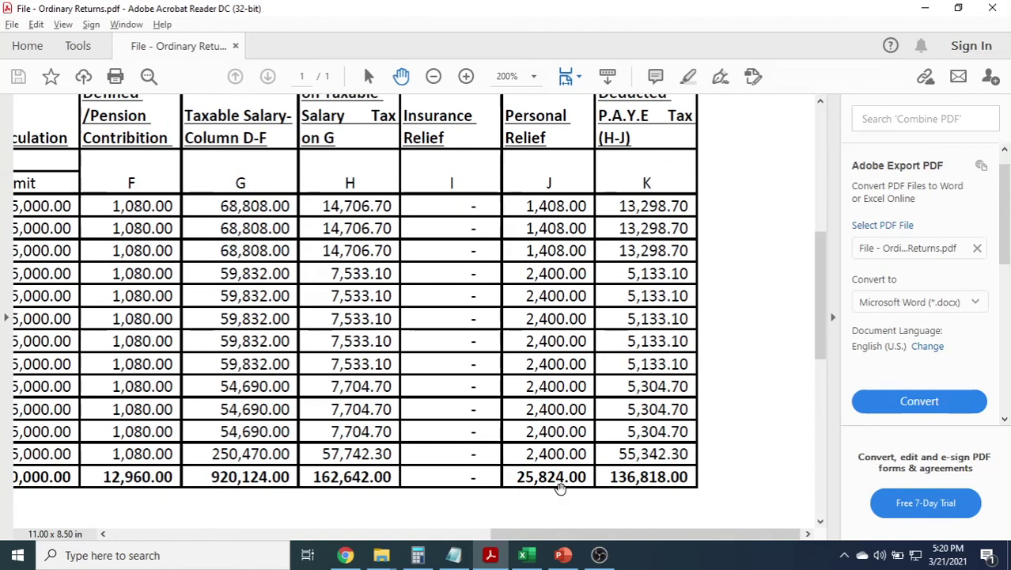
pyautogui.hotkey('alt', 'Tab')
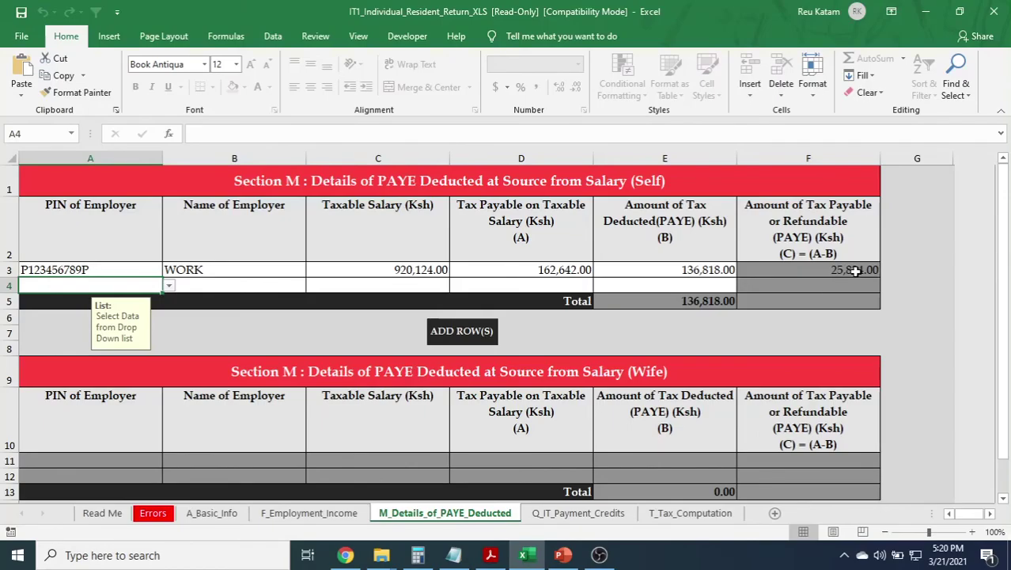
# Confirm the Q_IT_Payment_Credits advance and self-assessment tax totals are all 0.00.
pyautogui.click(576, 515)
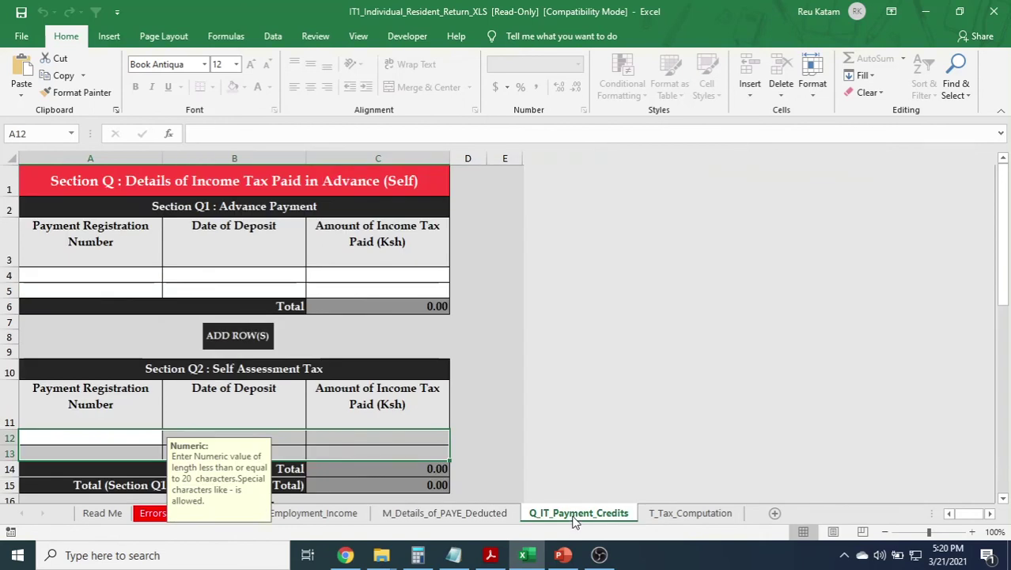
pyautogui.scroll(-3, 493, 349)
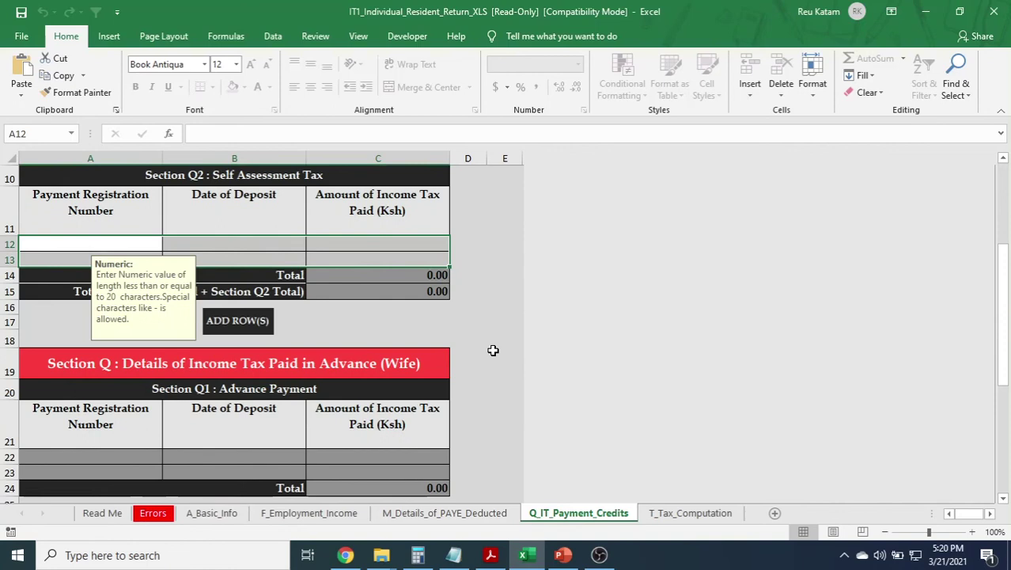
pyautogui.scroll(3, 493, 350)
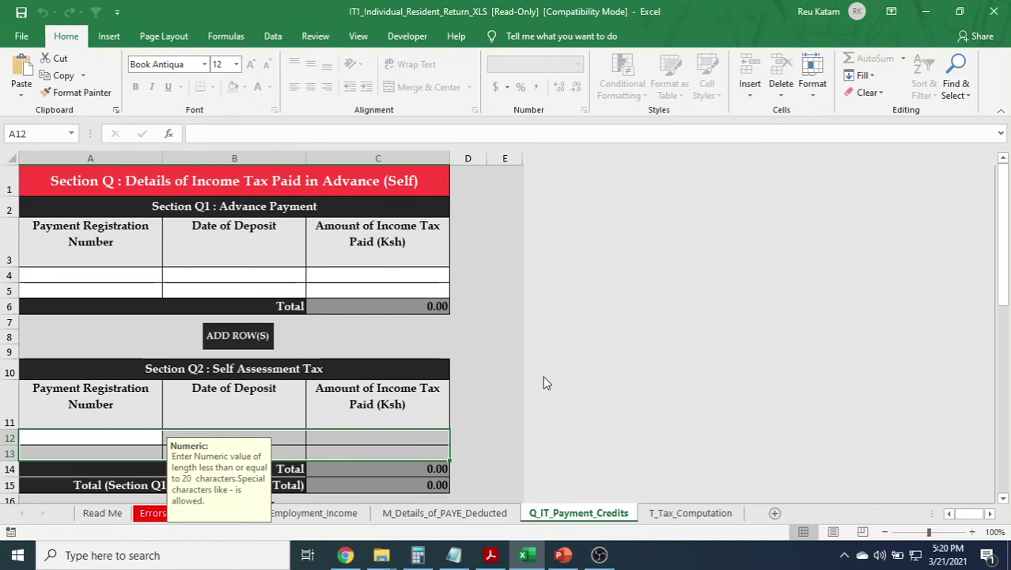
# Select the Defined/Pension Contribution cell C5 and find the payroll PDF's 12,960.00 contribution total.
pyautogui.click(689, 513)
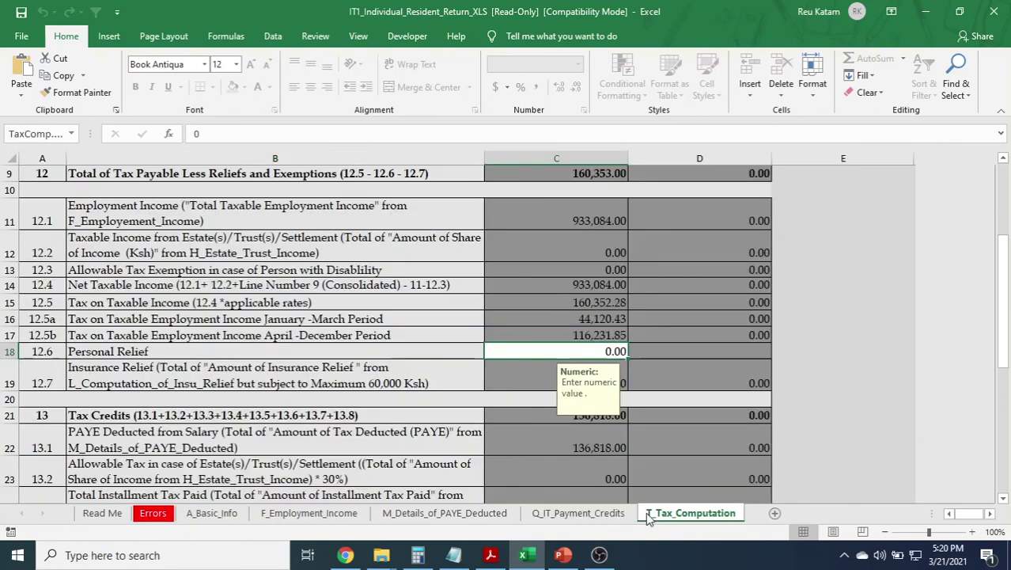
pyautogui.moveTo(1004, 364); pyautogui.dragTo(1003, 291)
pyautogui.click(574, 256)
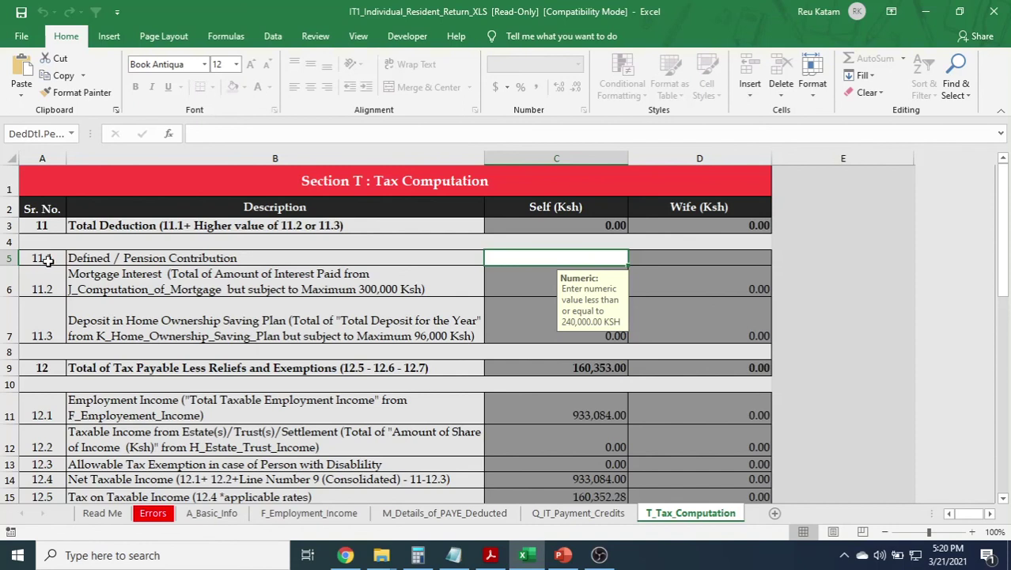
pyautogui.hotkey('alt', 'Tab')
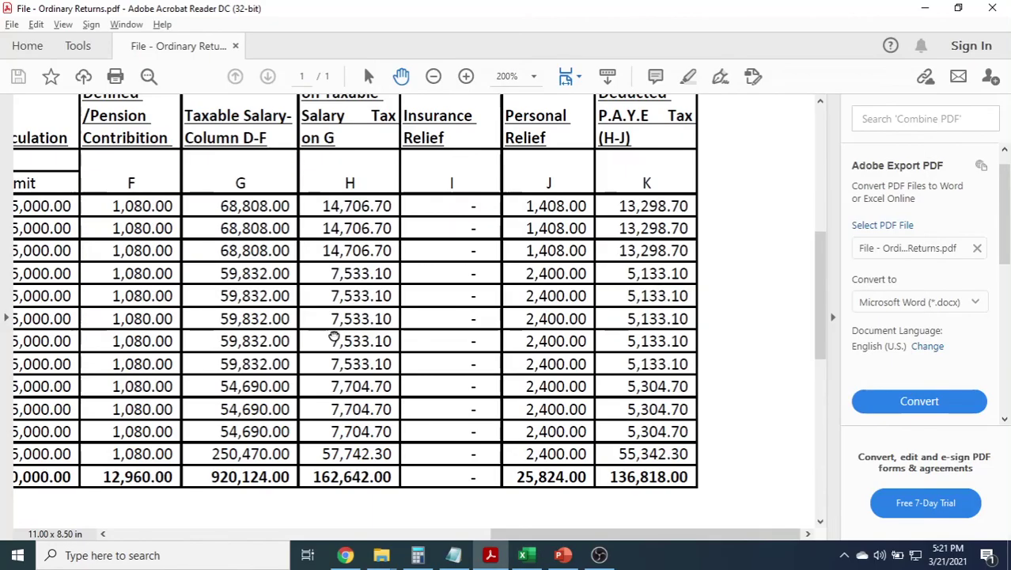
pyautogui.moveTo(334, 338); pyautogui.dragTo(493, 355)
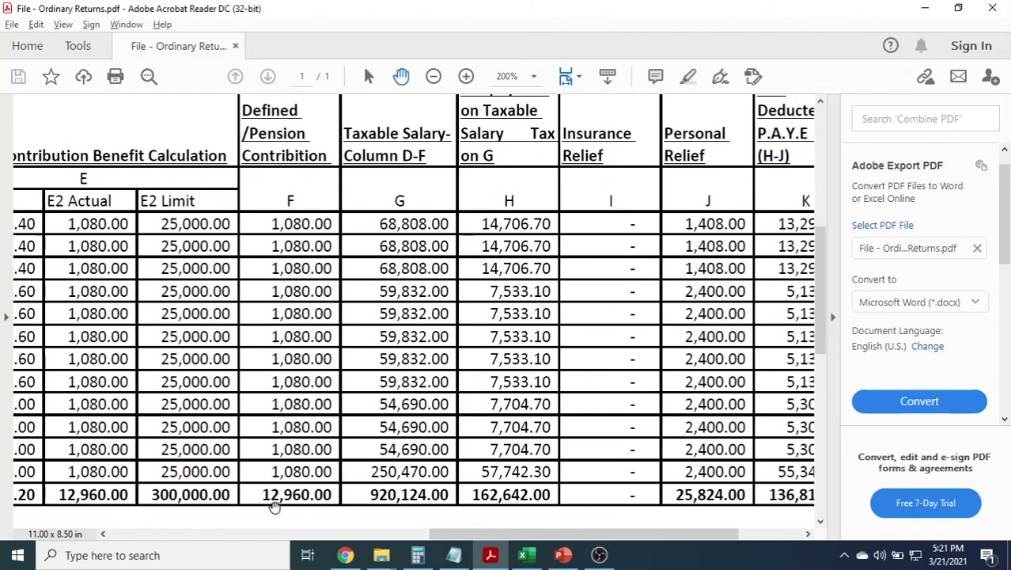
# Enter the 12,960.00 pension contribution in C5 of T_Tax_Computation.
pyautogui.hotkey('alt', 'Tab')
pyautogui.write('1')
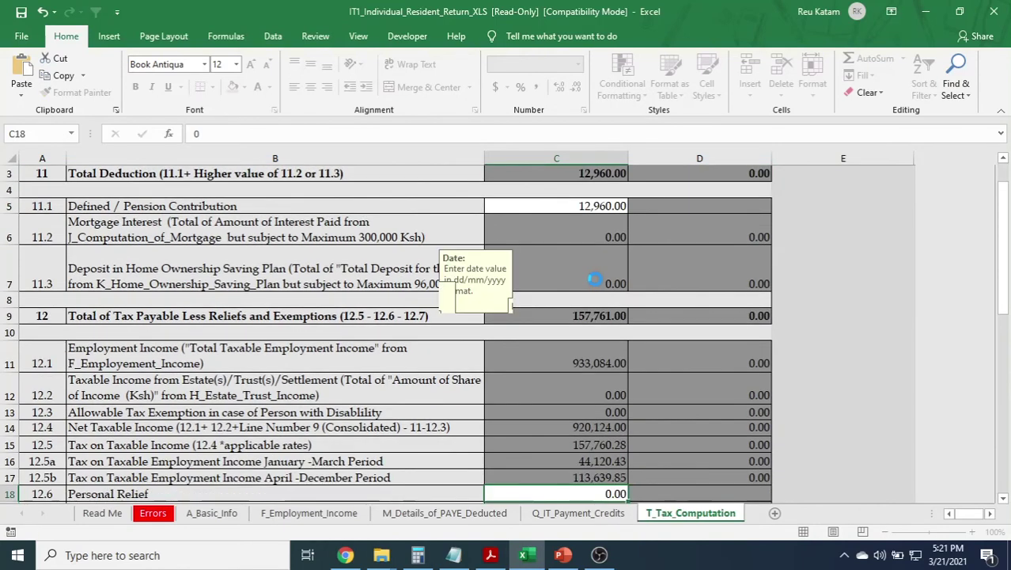
pyautogui.scroll(-3, 569, 261)
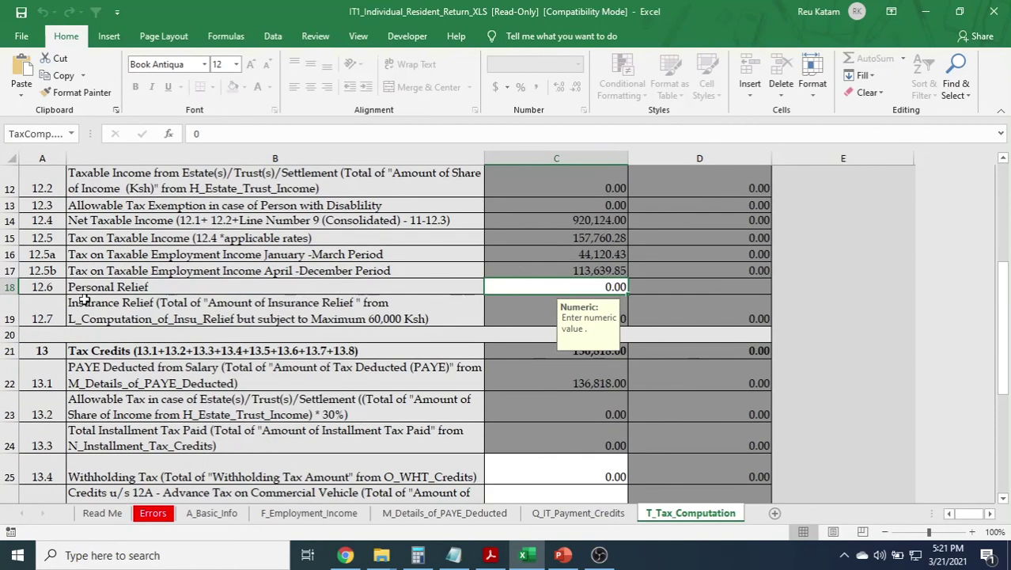
# Enter the PDF's 25,824 personal relief in C18, bringing Tax Due to a -4,881.00 refund.
pyautogui.hotkey('alt', 'Tab')
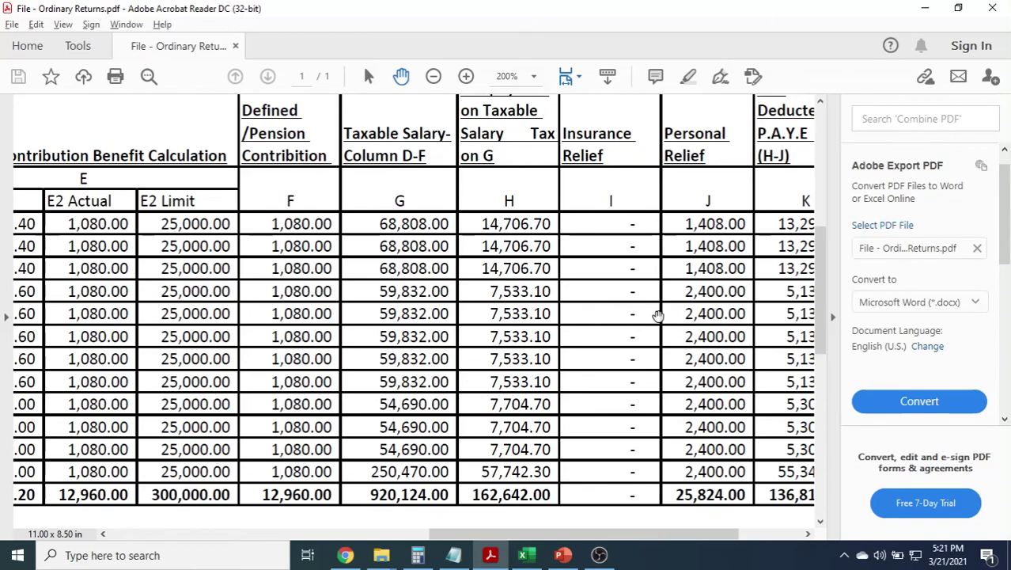
pyautogui.moveTo(674, 319); pyautogui.dragTo(469, 271)
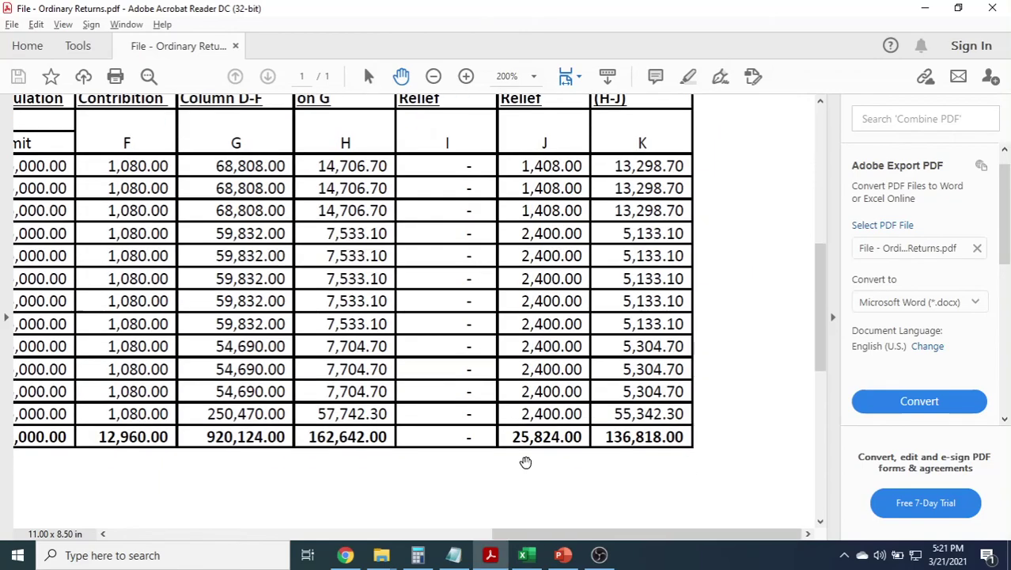
pyautogui.hotkey('alt', 'Tab')
pyautogui.write('25824')
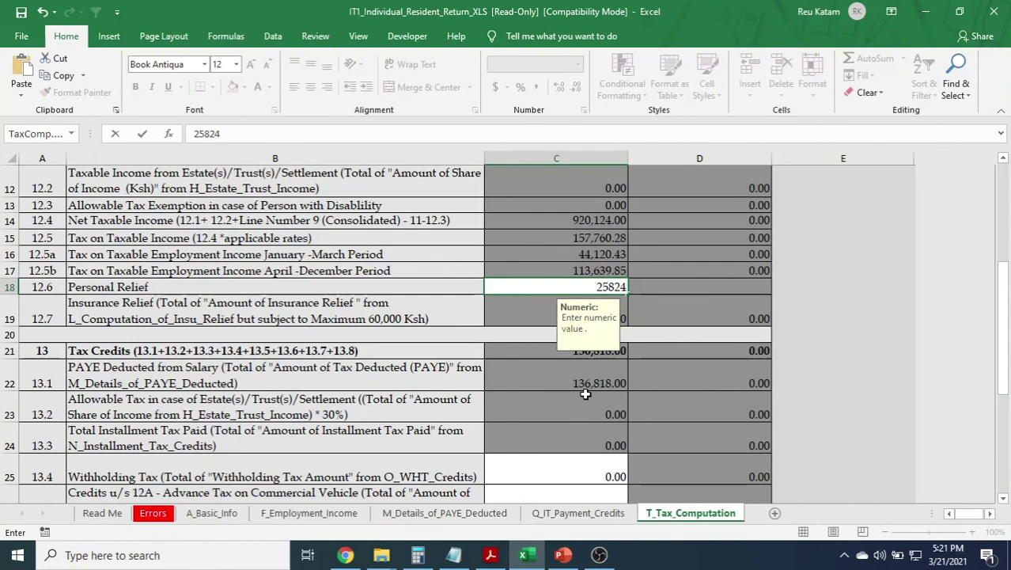
pyautogui.press('Return')
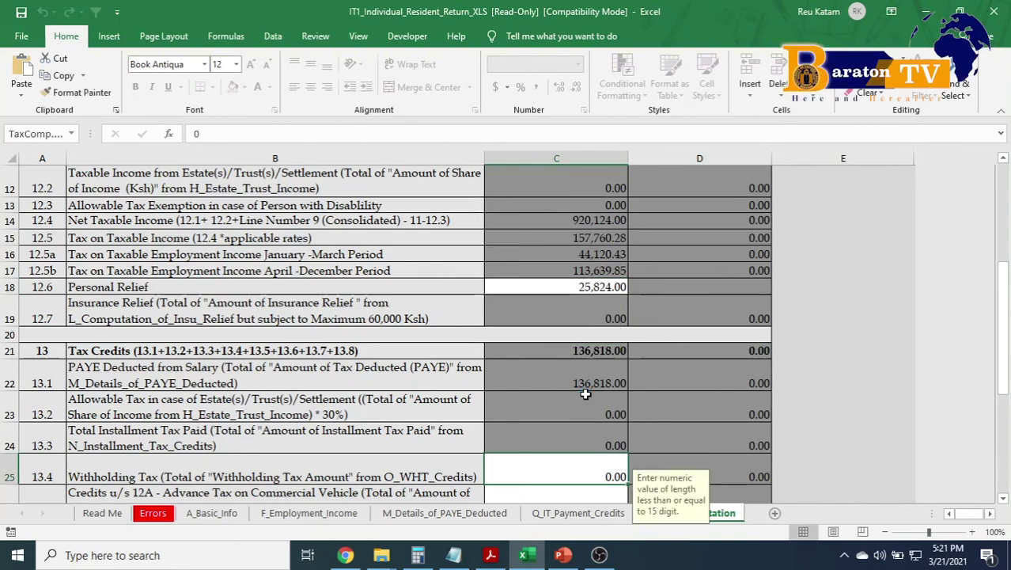
pyautogui.scroll(-4, 585, 395)
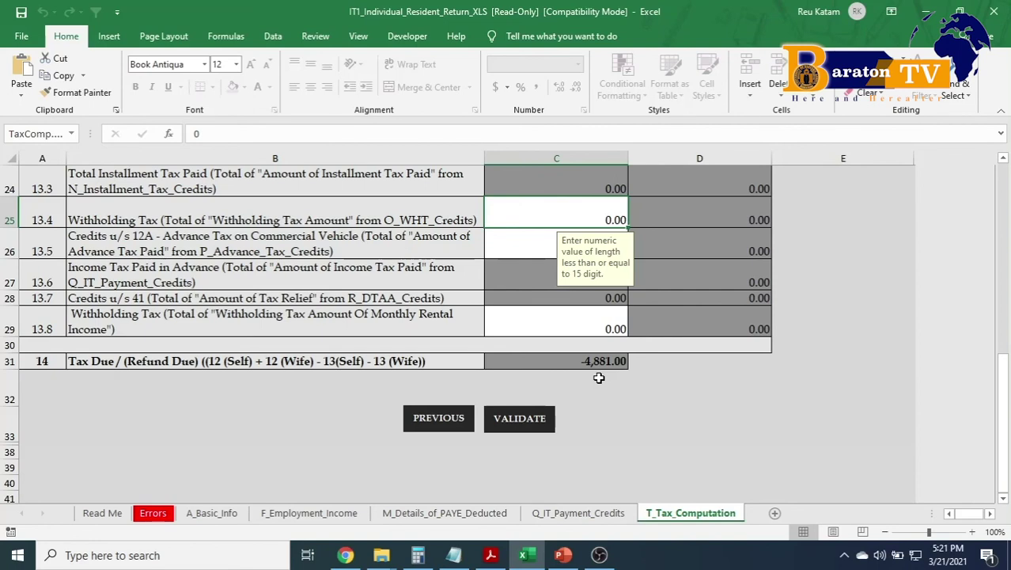
pyautogui.hotkey('alt', 'Tab')
# Review the PDF's Month and Gross Pay columns, then return to the -4,881.00 tax computation.
pyautogui.hscroll(-10, 475, 293)
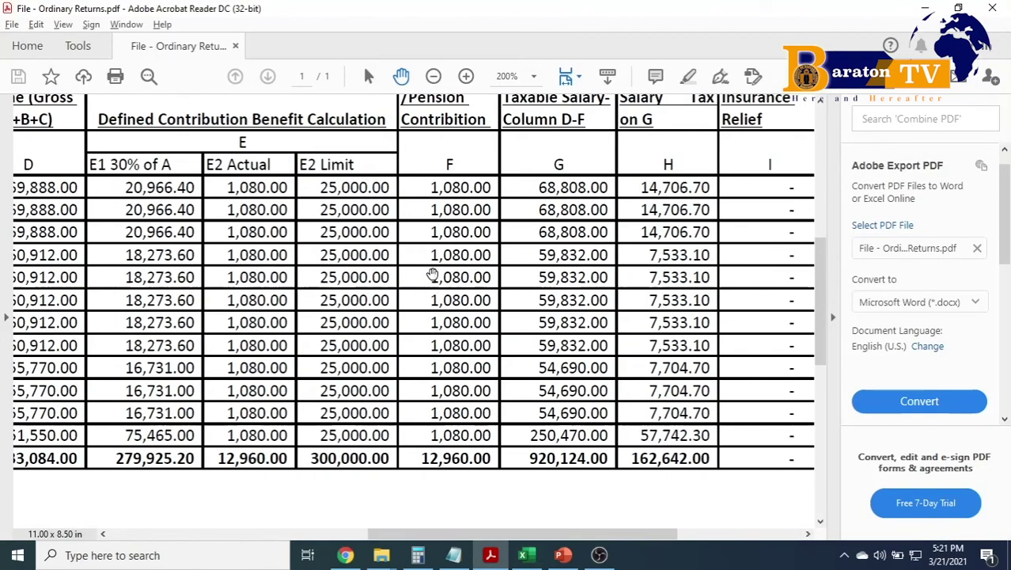
pyautogui.hscroll(-5, 553, 315)
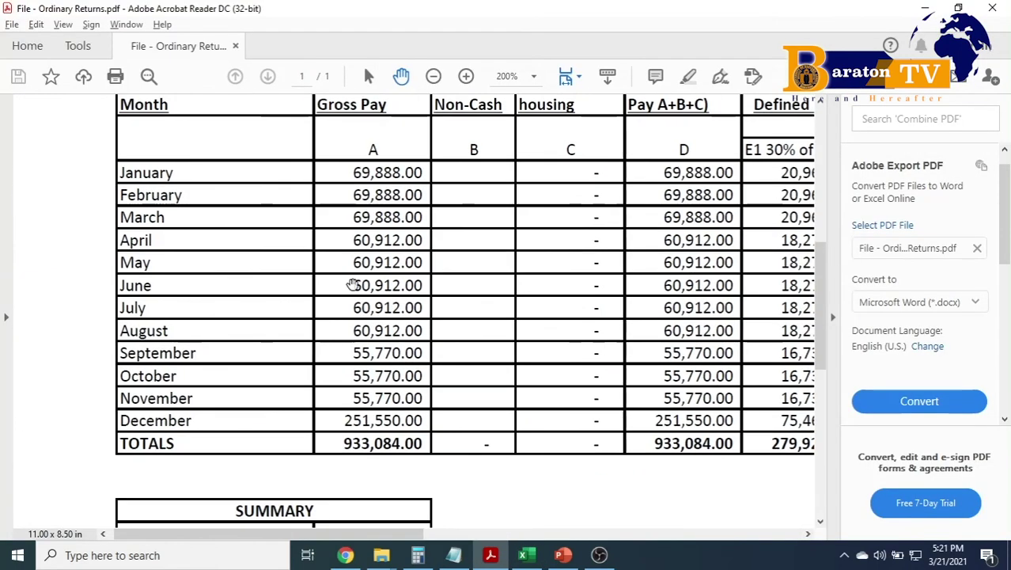
pyautogui.hotkey('alt', 'Tab')
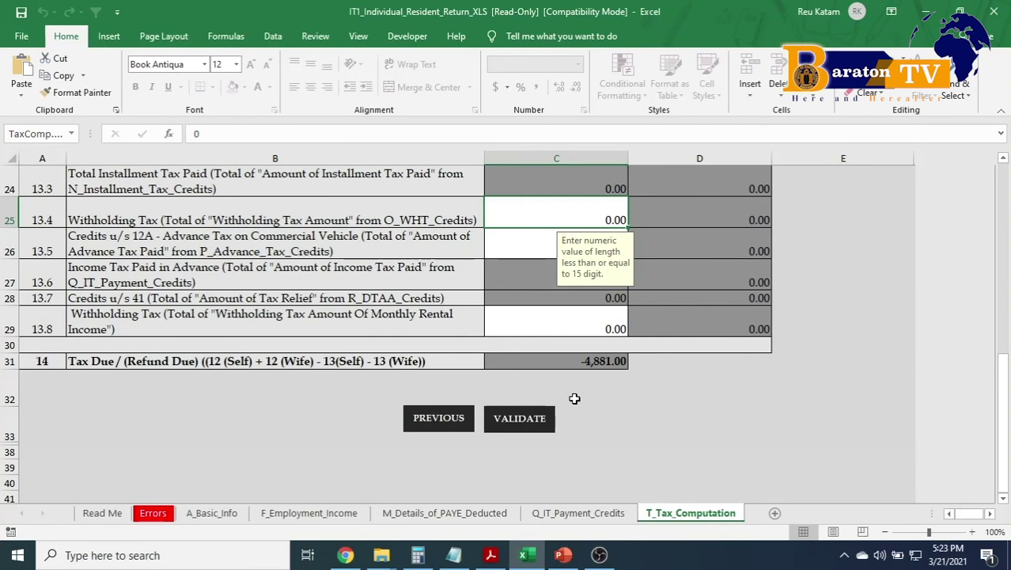
# Validate the return and list the five missing bank detail fields on the Errors sheet.
pyautogui.click(528, 433)
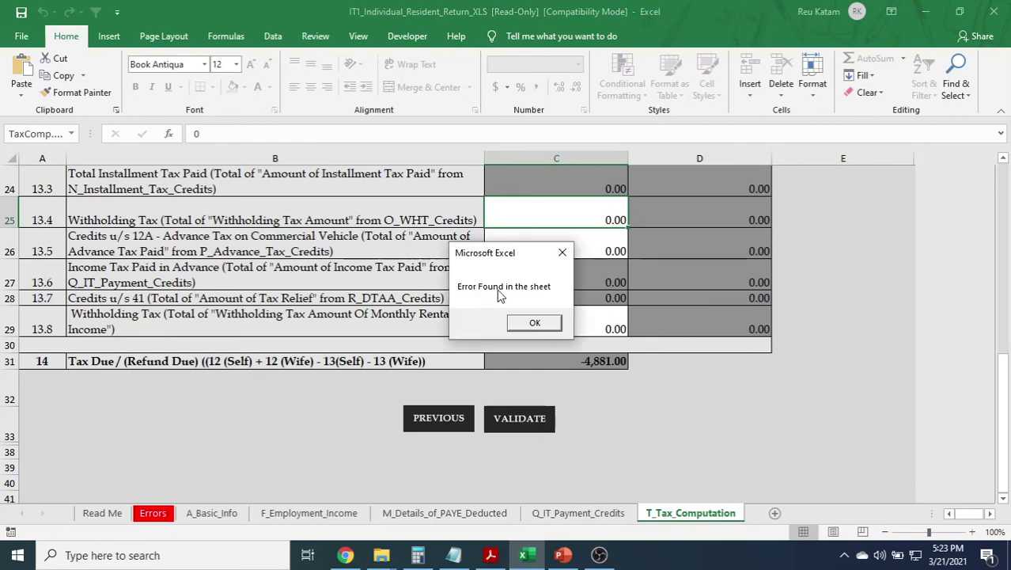
pyautogui.press('Return')
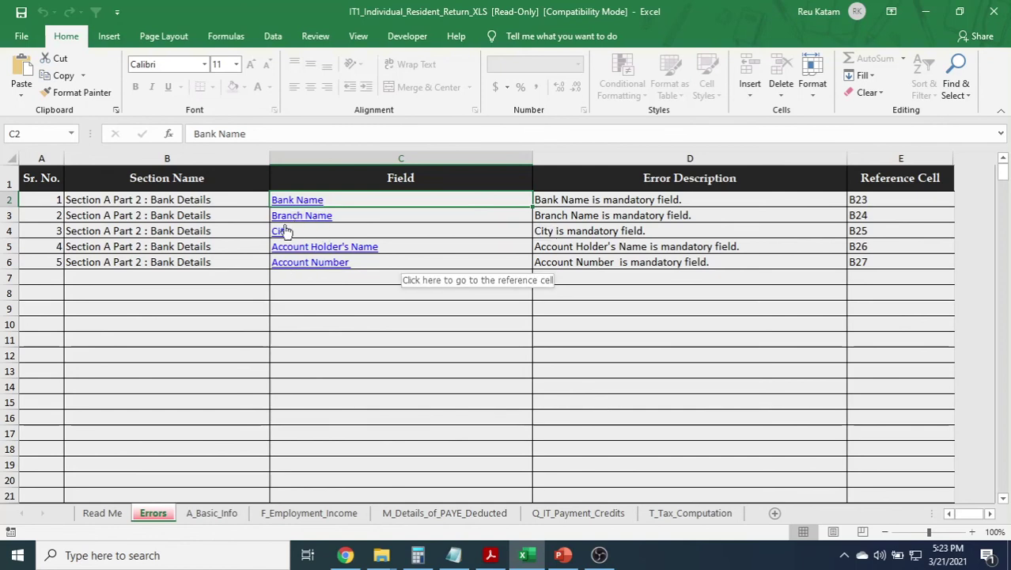
# Set the bank name to M-Payment and the branch name to MPESA.
pyautogui.click(287, 200)
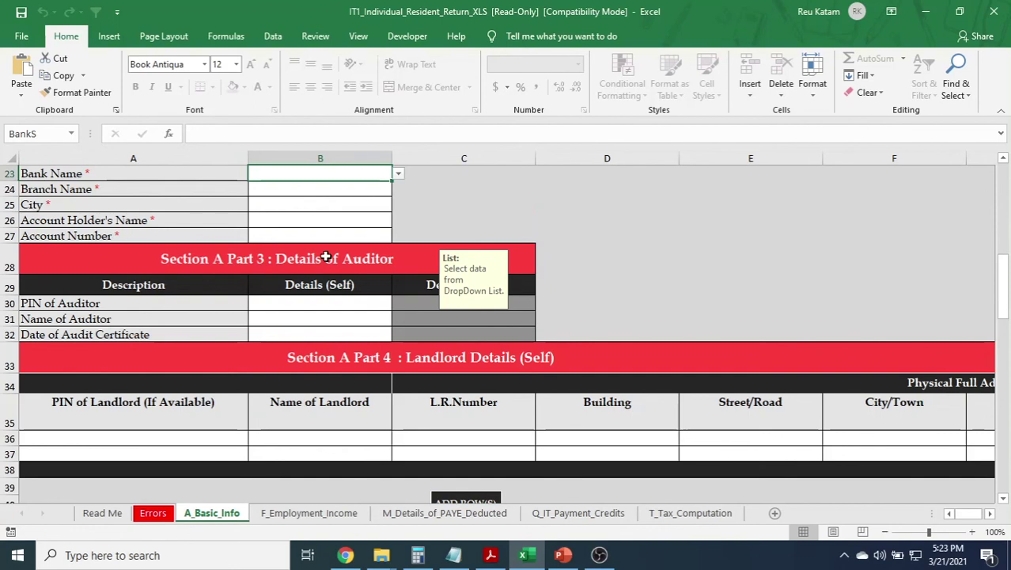
pyautogui.scroll(1, 325, 258)
pyautogui.click(398, 256)
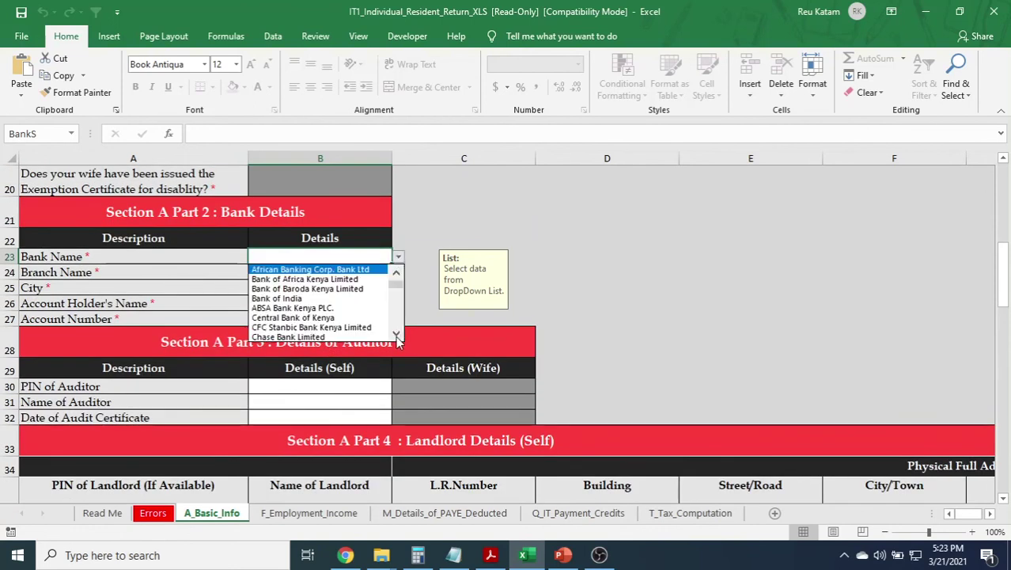
pyautogui.moveTo(396, 336); pyautogui.dragTo(396, 335)
pyautogui.click(303, 327)
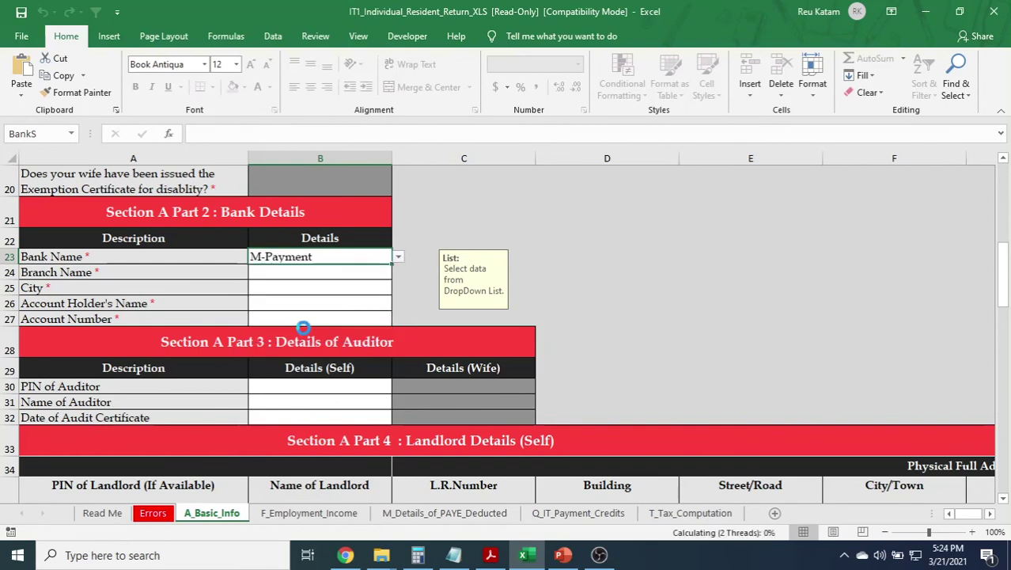
pyautogui.click(304, 274)
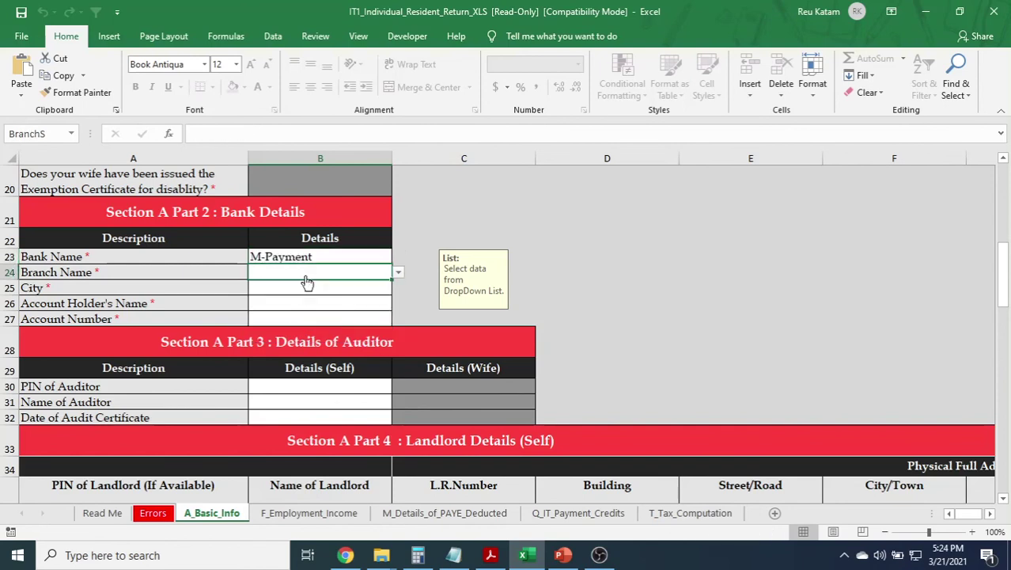
pyautogui.click(400, 273)
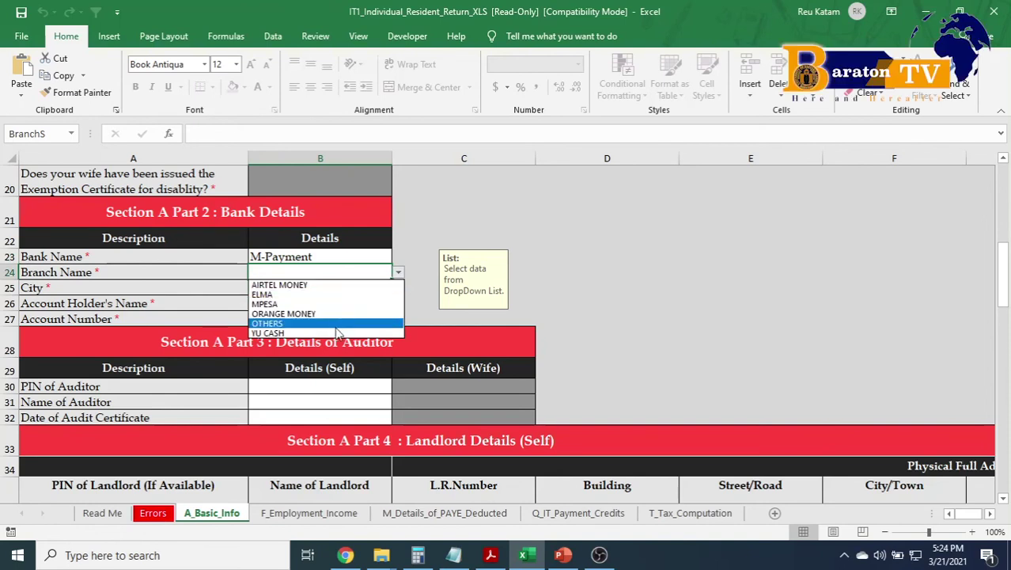
pyautogui.click(332, 305)
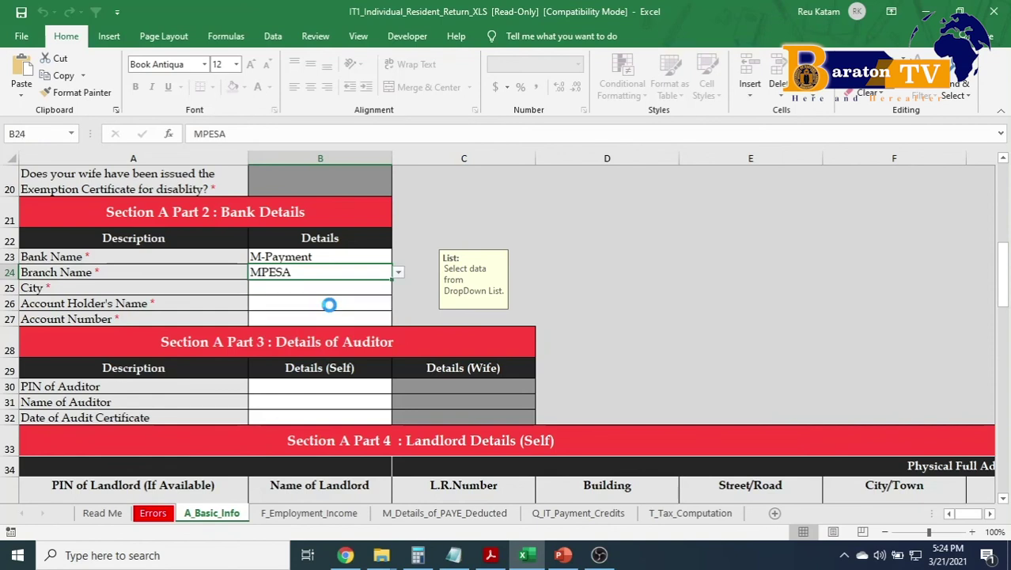
# Fill in city KAPSABET, the account holder's name and the account number.
pyautogui.click(326, 288)
pyautogui.write('KAPSABE')
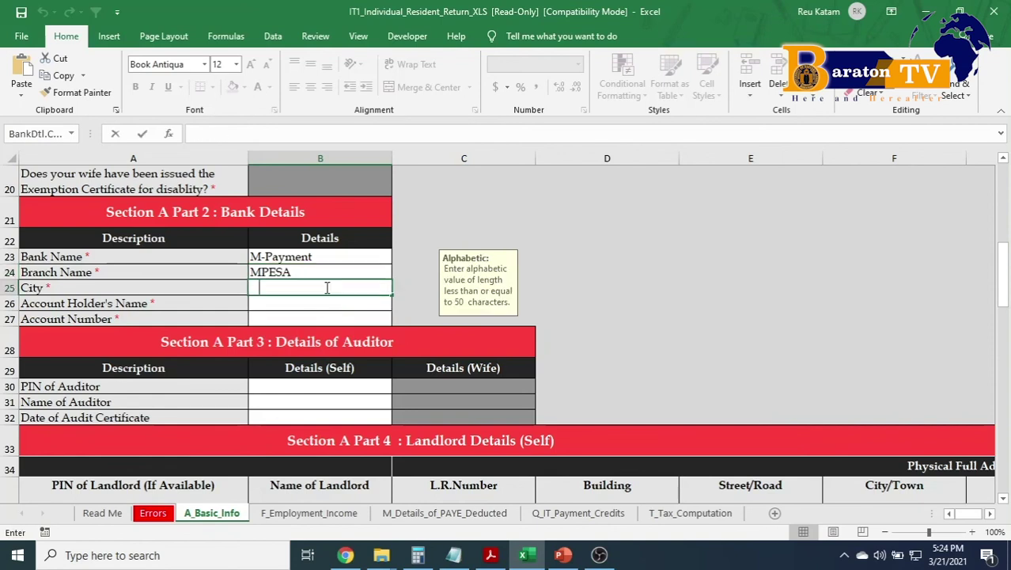
pyautogui.write('T')
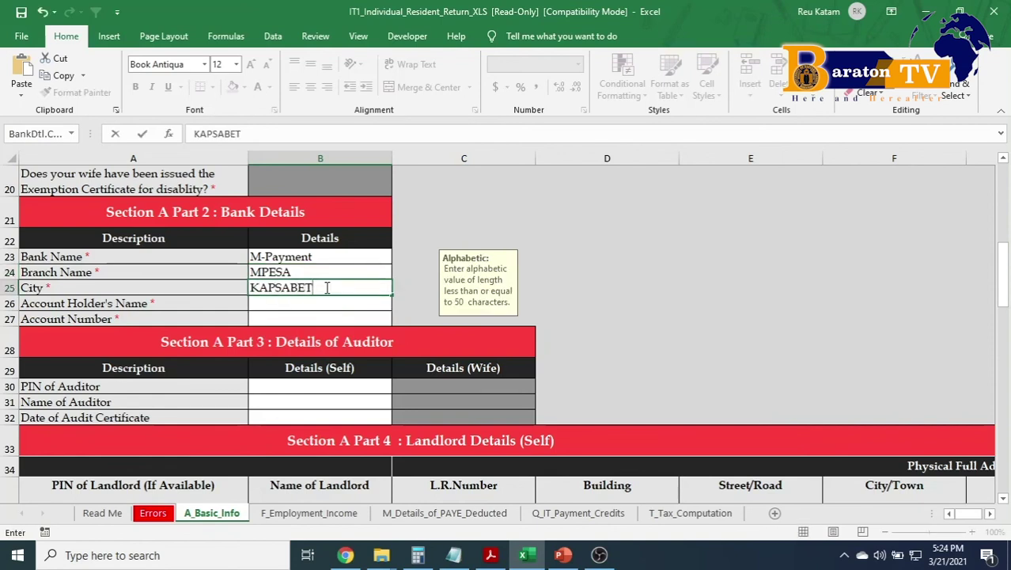
pyautogui.click(298, 304)
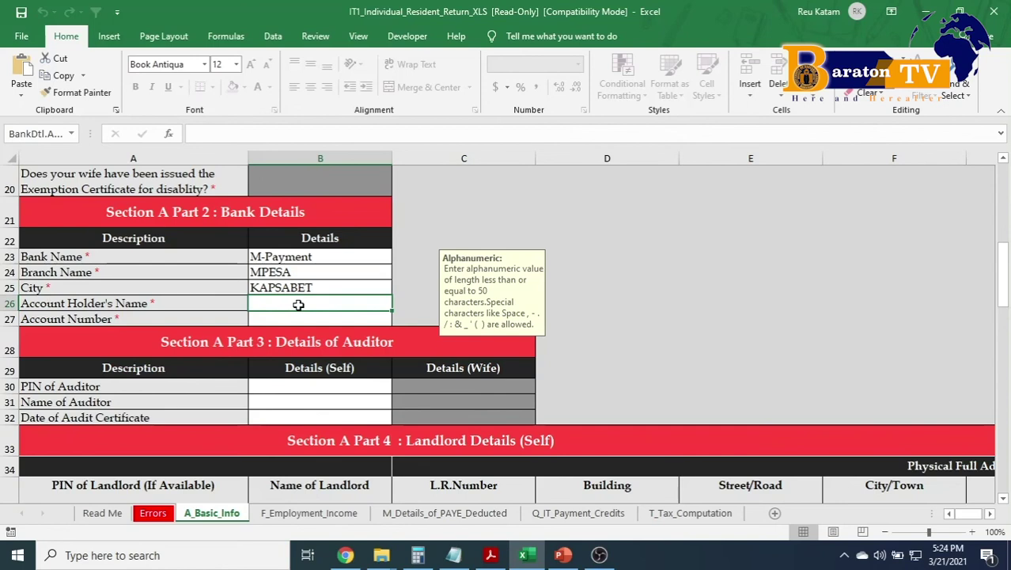
pyautogui.write('MZA')
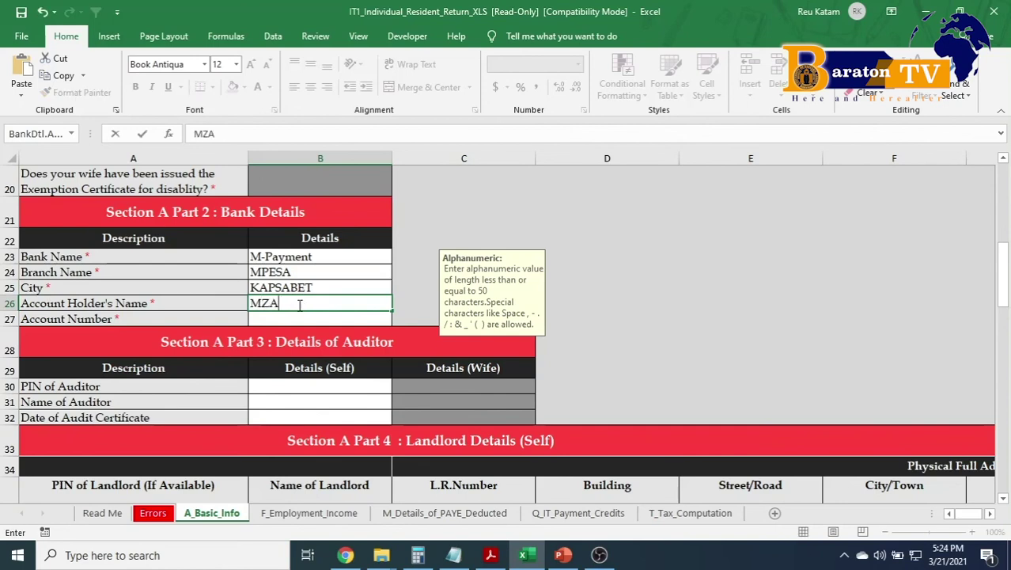
pyautogui.write('LENDO')
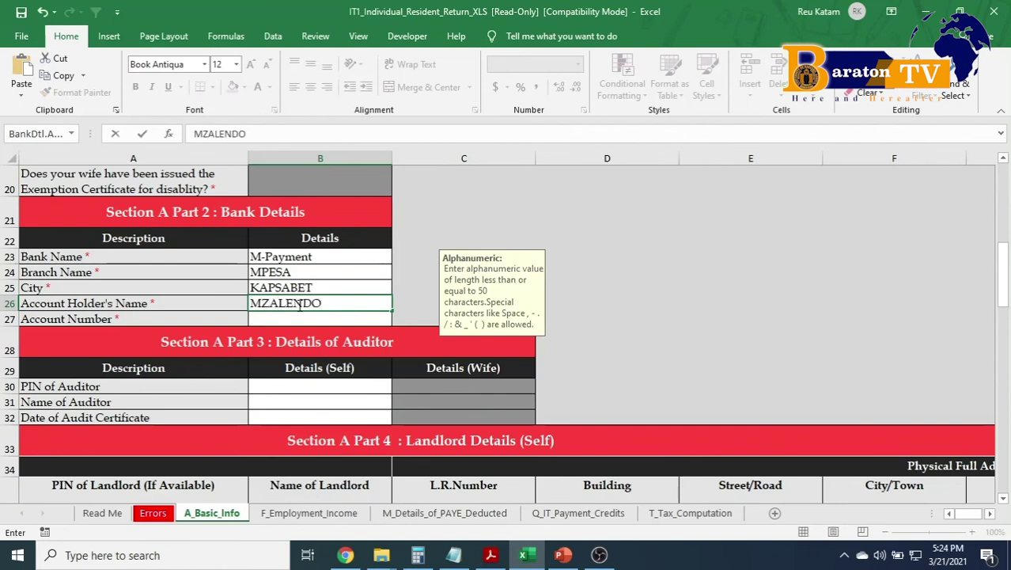
pyautogui.click(295, 316)
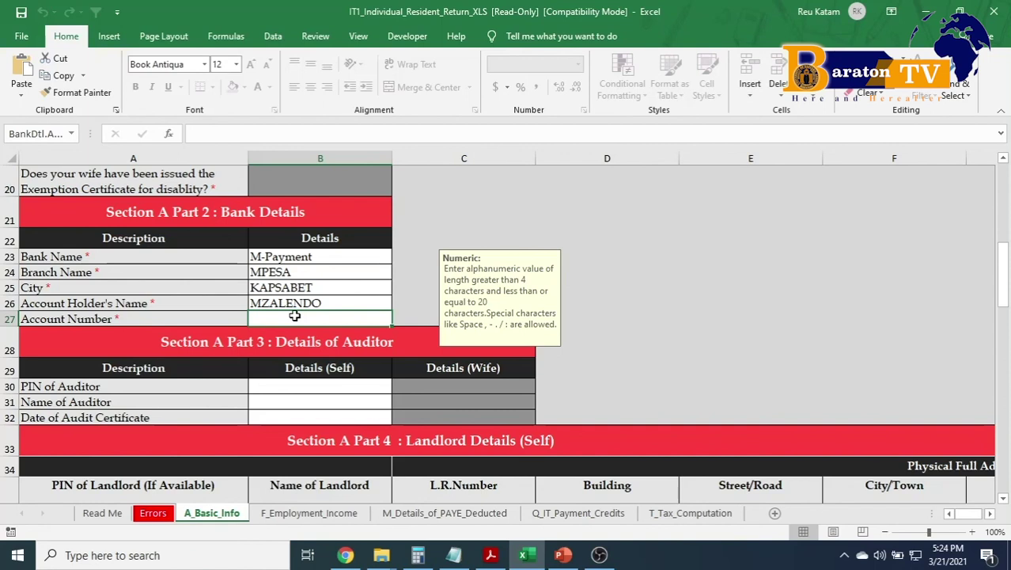
pyautogui.write('07')
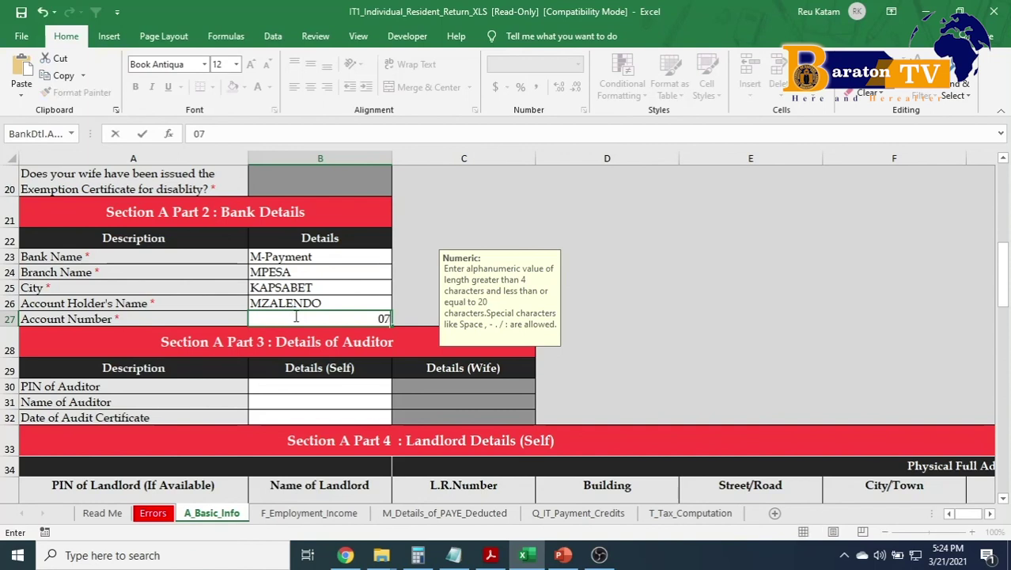
pyautogui.write('0000')
pyautogui.write('0000')
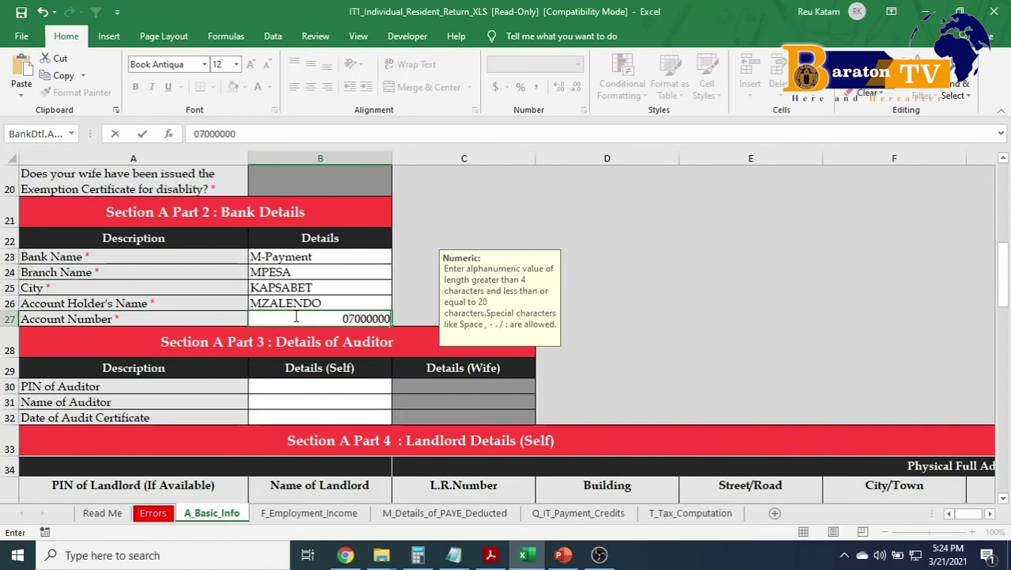
pyautogui.hotkey('ctrl', 'Return')
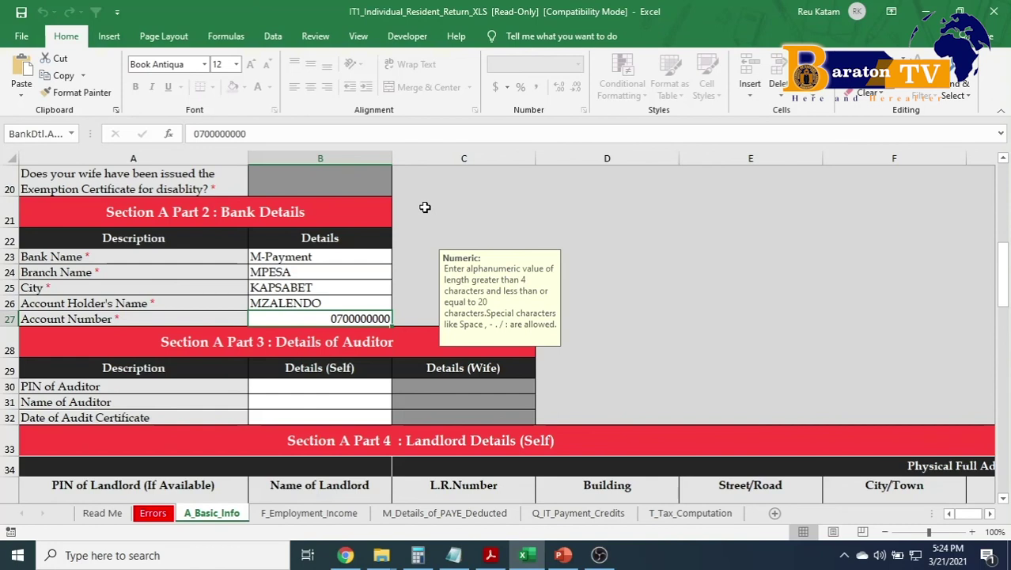
pyautogui.click(659, 514)
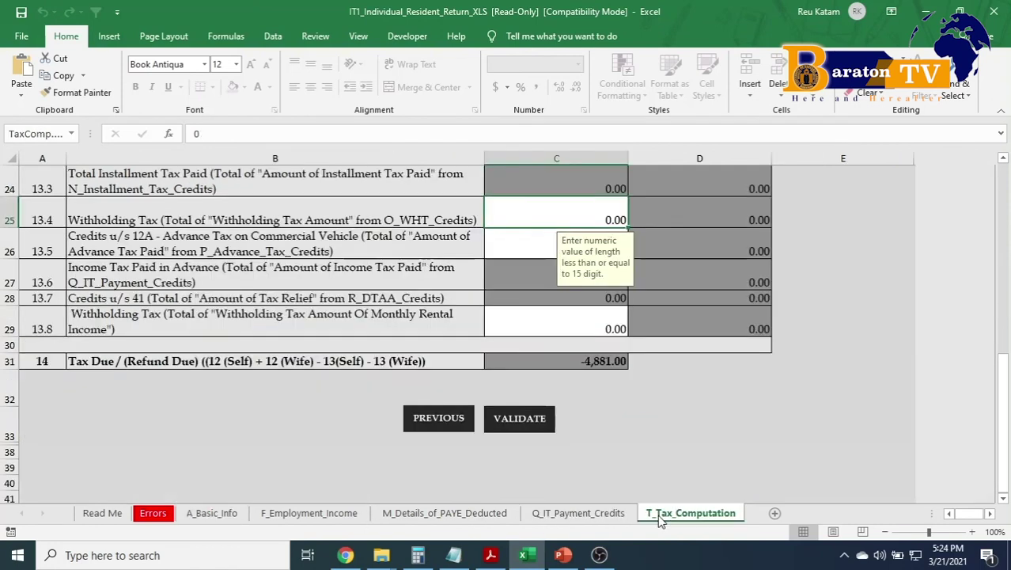
# Run VALIDATE on the completed T_Tax_Computation sheet to generate the upload zip.
pyautogui.click(530, 422)
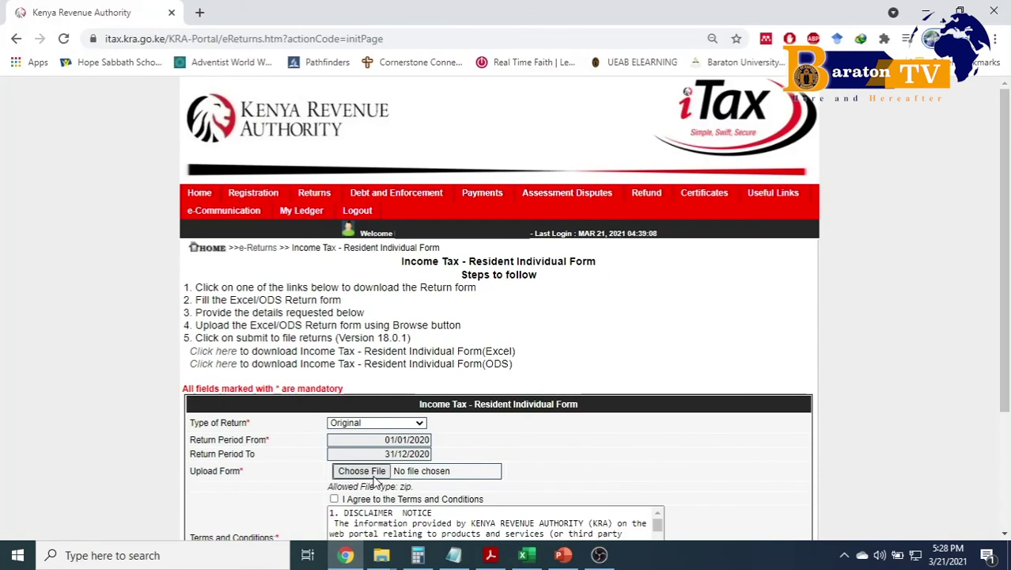
# Attach the most recent ITR zip file to the iTax upload form.
pyautogui.click(363, 473)
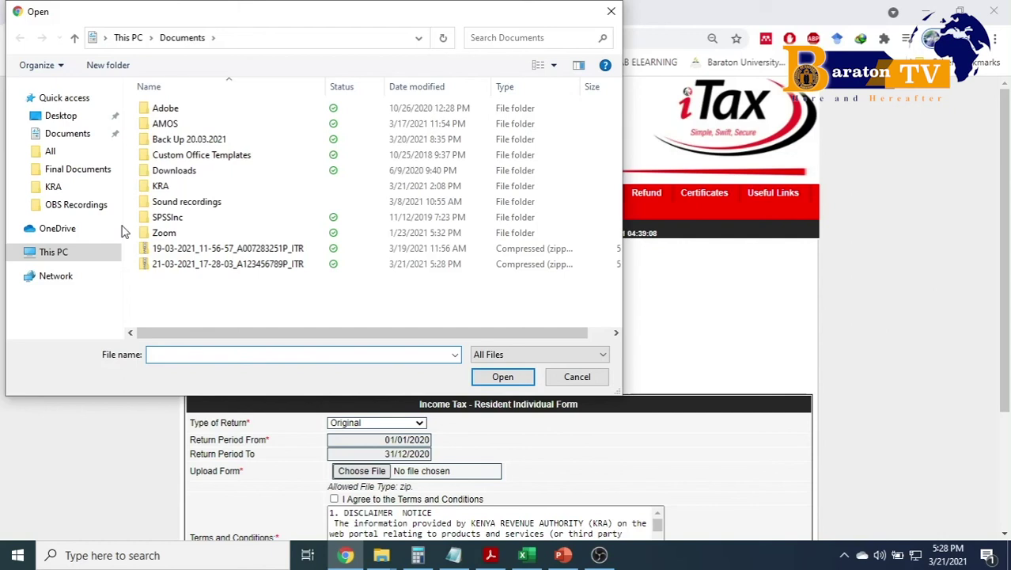
pyautogui.click(188, 268)
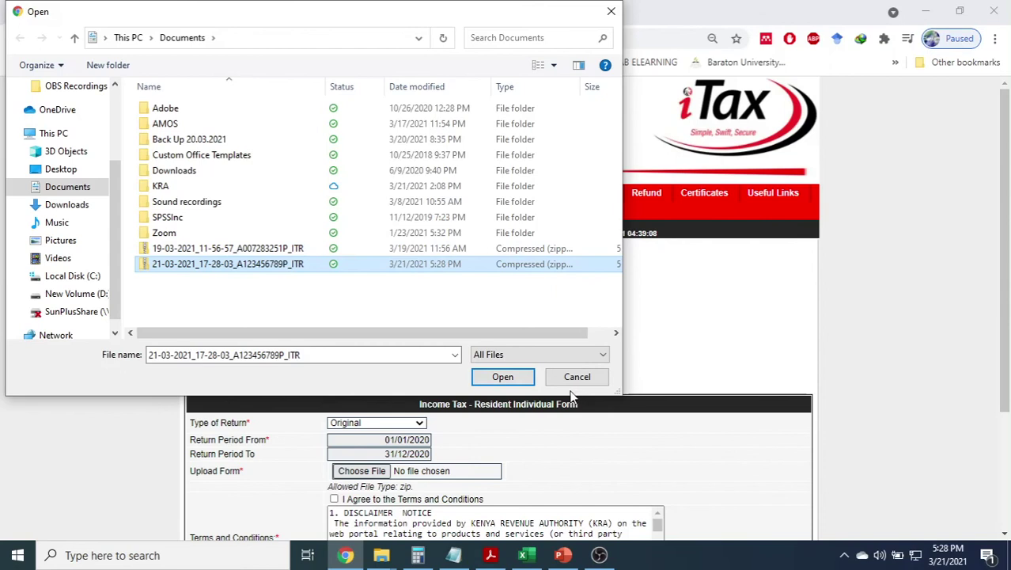
pyautogui.click(503, 377)
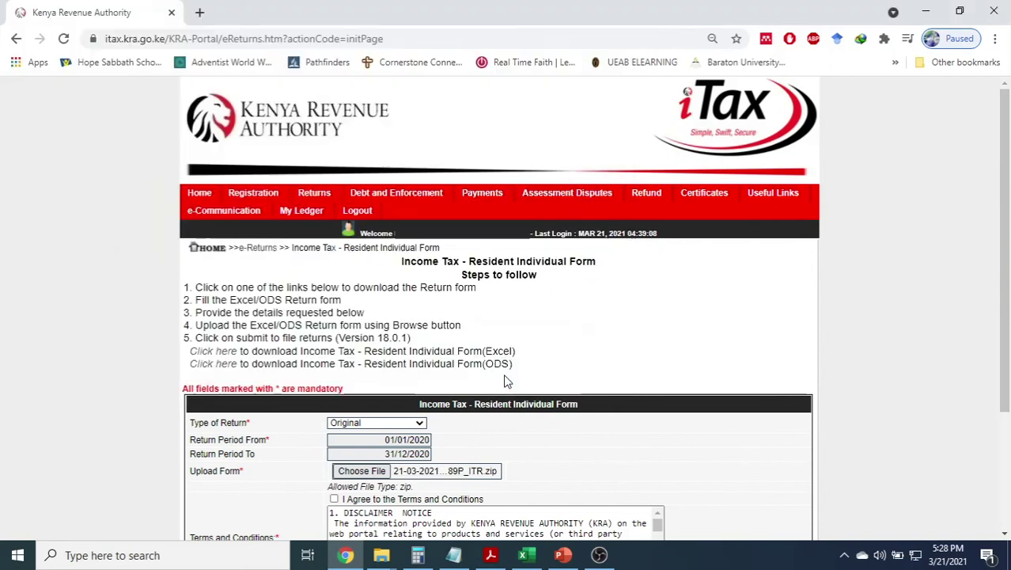
# Agree to the terms and conditions, then submit the return and confirm the upload.
pyautogui.scroll(-3, 504, 380)
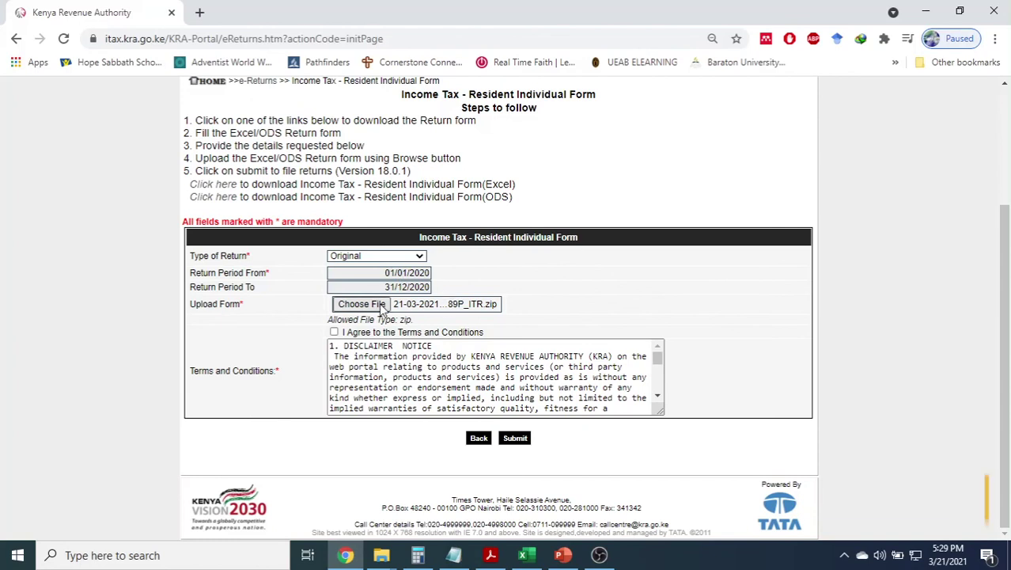
pyautogui.click(334, 332)
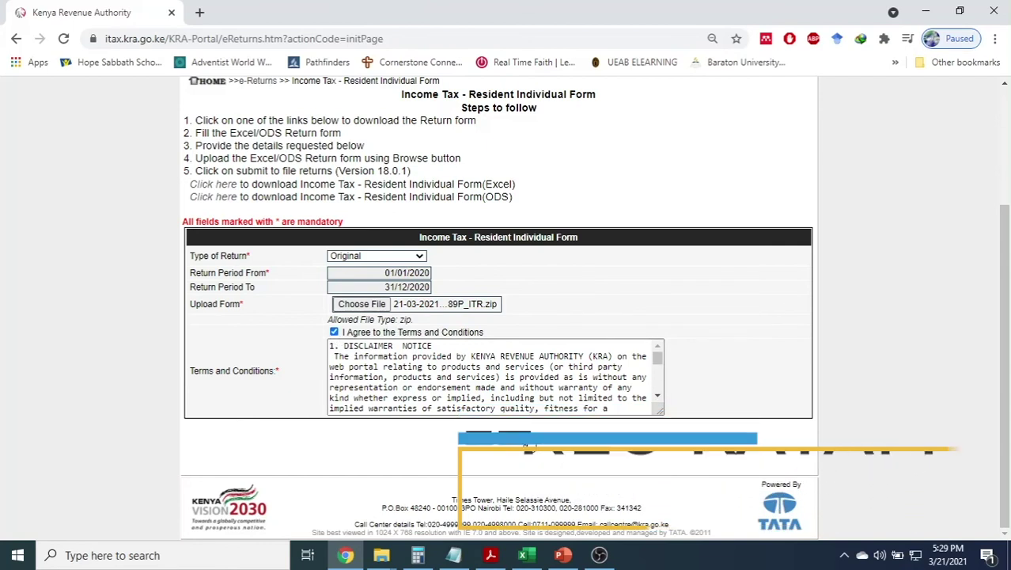
pyautogui.click(515, 439)
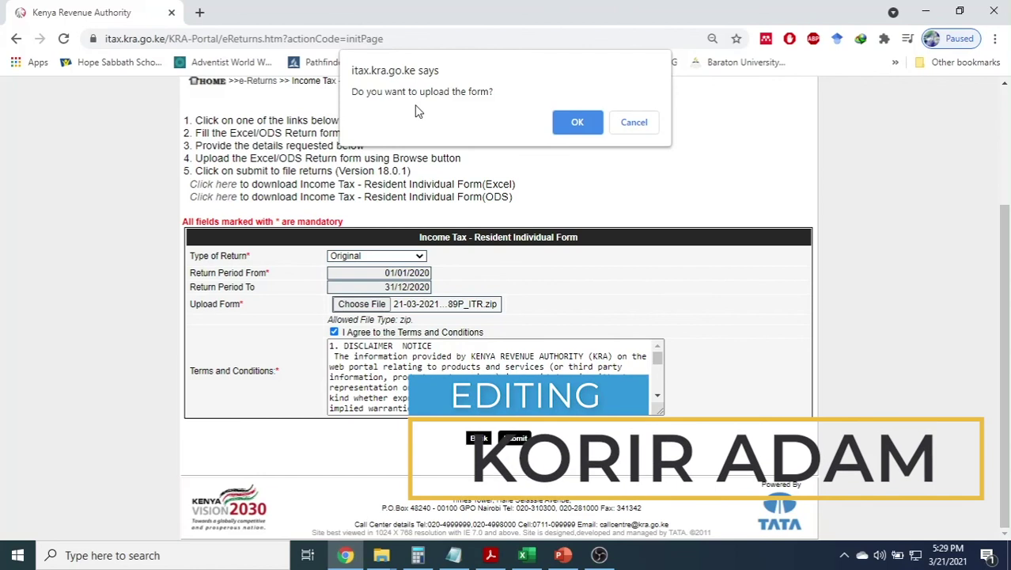
pyautogui.click(586, 135)
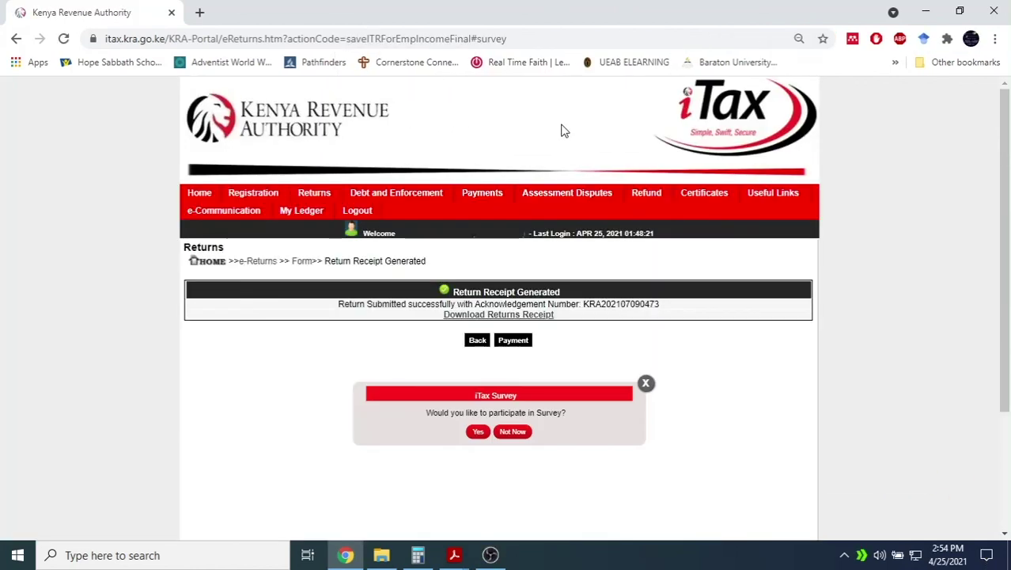
# Download the returns receipt PDF through IDM and open it.
pyautogui.click(500, 317)
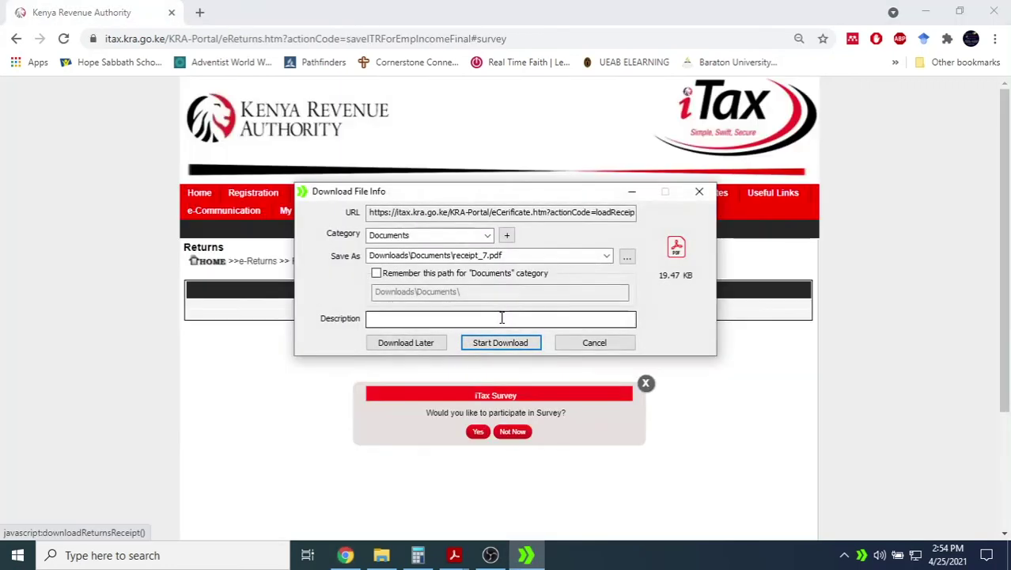
pyautogui.click(497, 342)
pyautogui.click(396, 325)
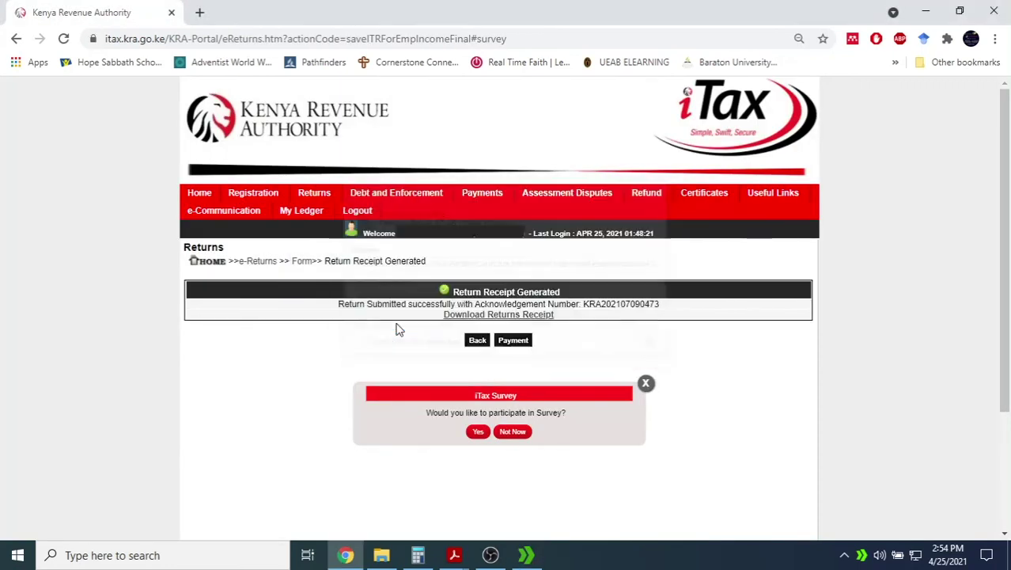